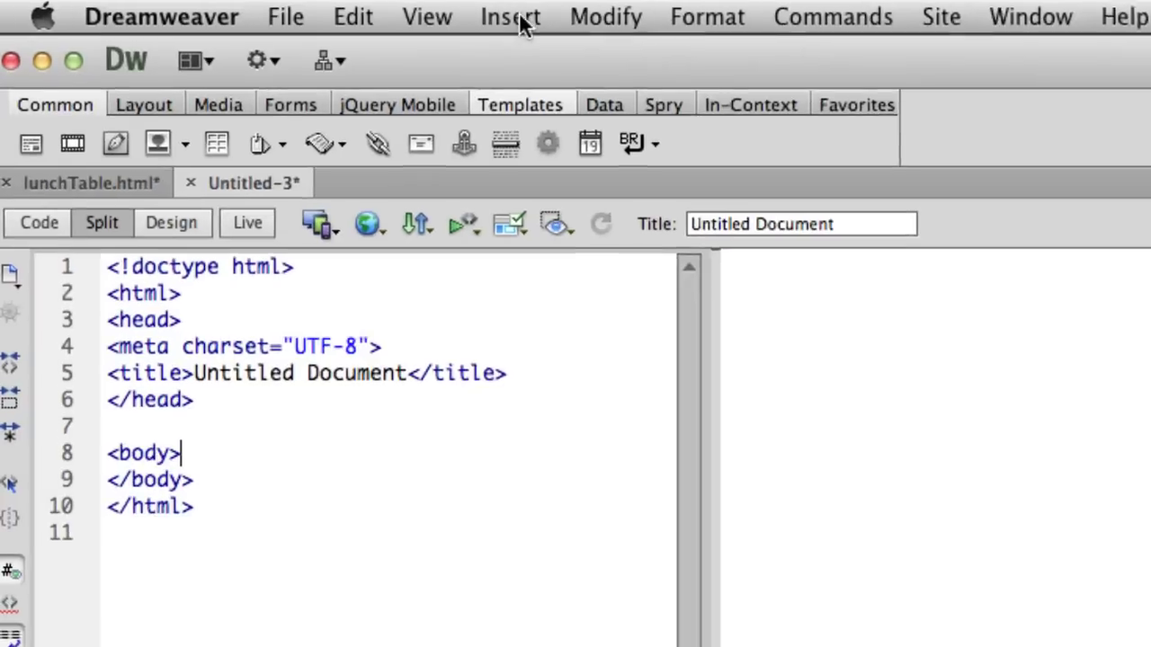
Start inserting a table into the page body and give it 5 rows and 3 columns.
click(293, 10)
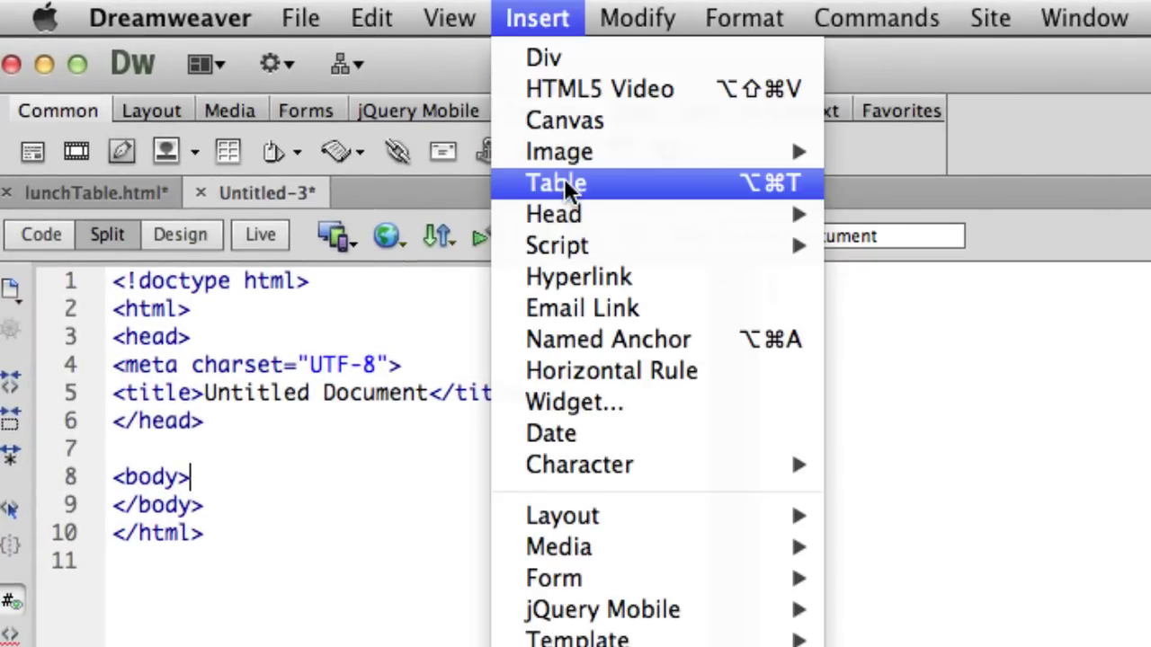
click(539, 13)
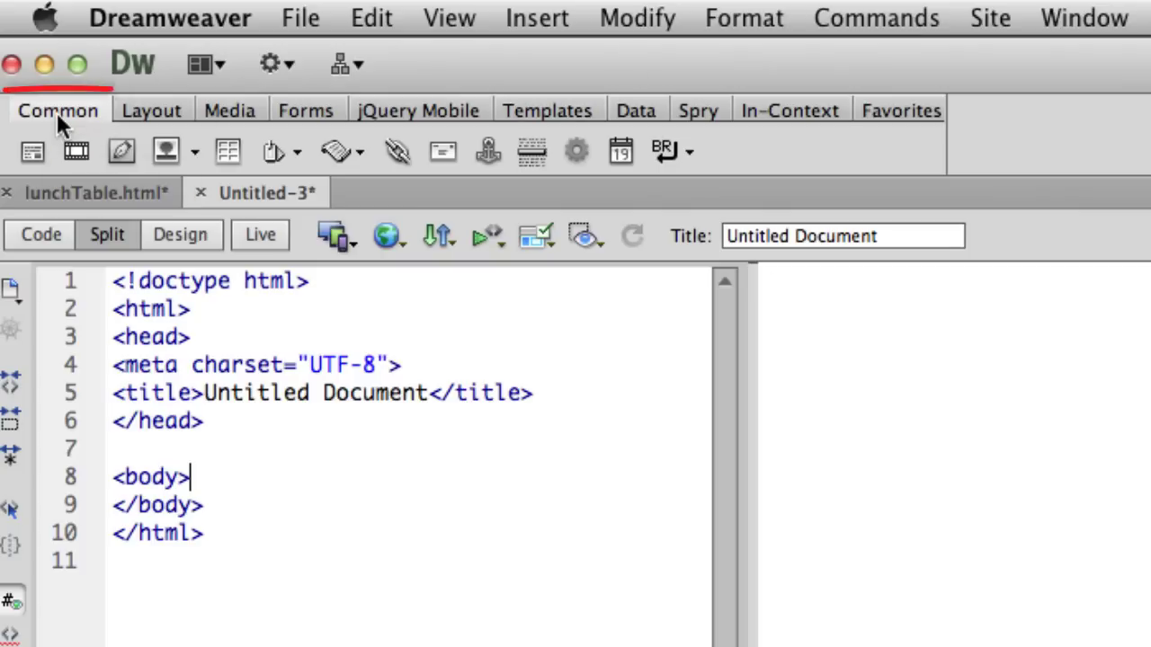
click(228, 154)
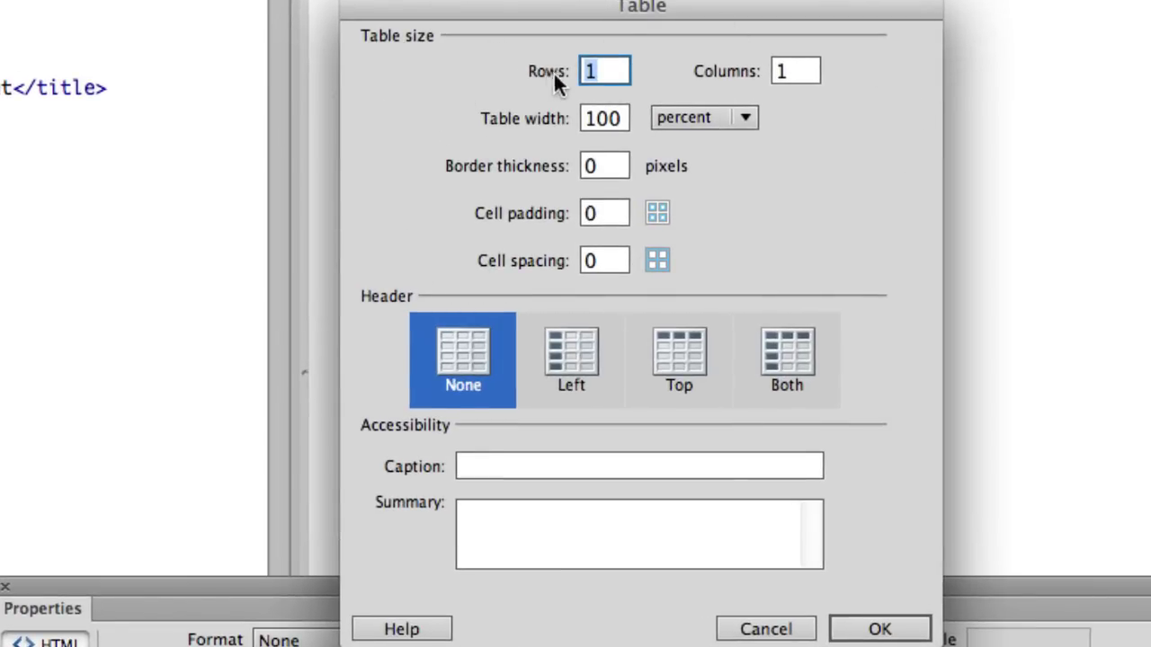
click(612, 72)
key(super+a)
text(5)
double_click(779, 71)
text(3)
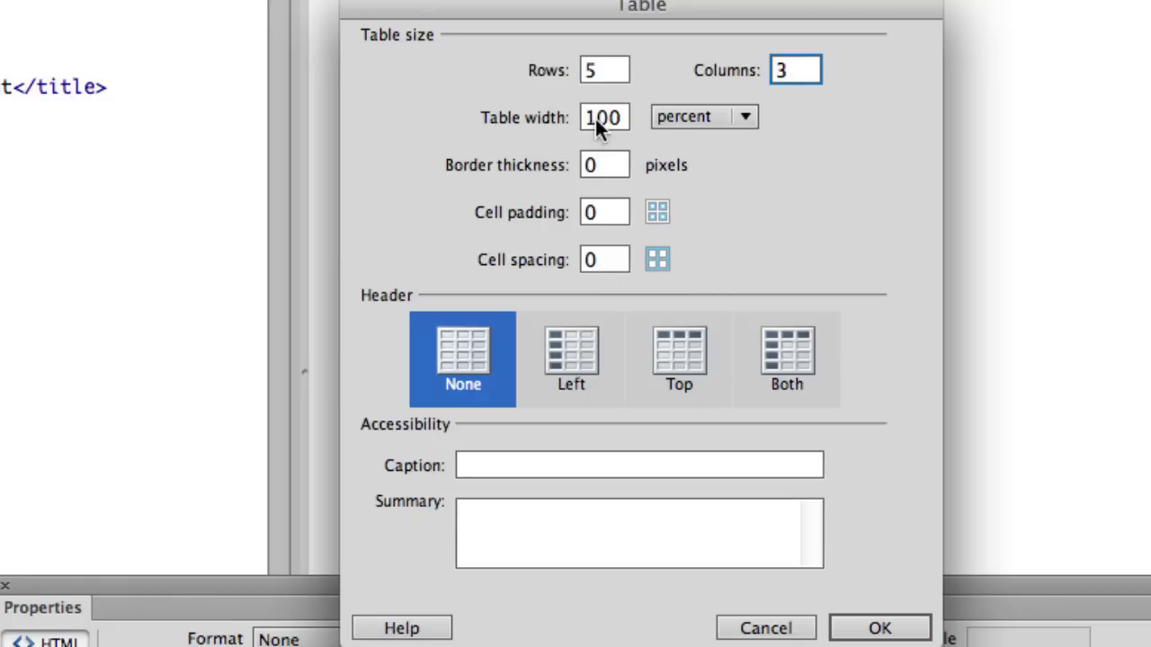
Set the new table's width to 600 pixels instead of a percentage.
click(713, 116)
click(720, 115)
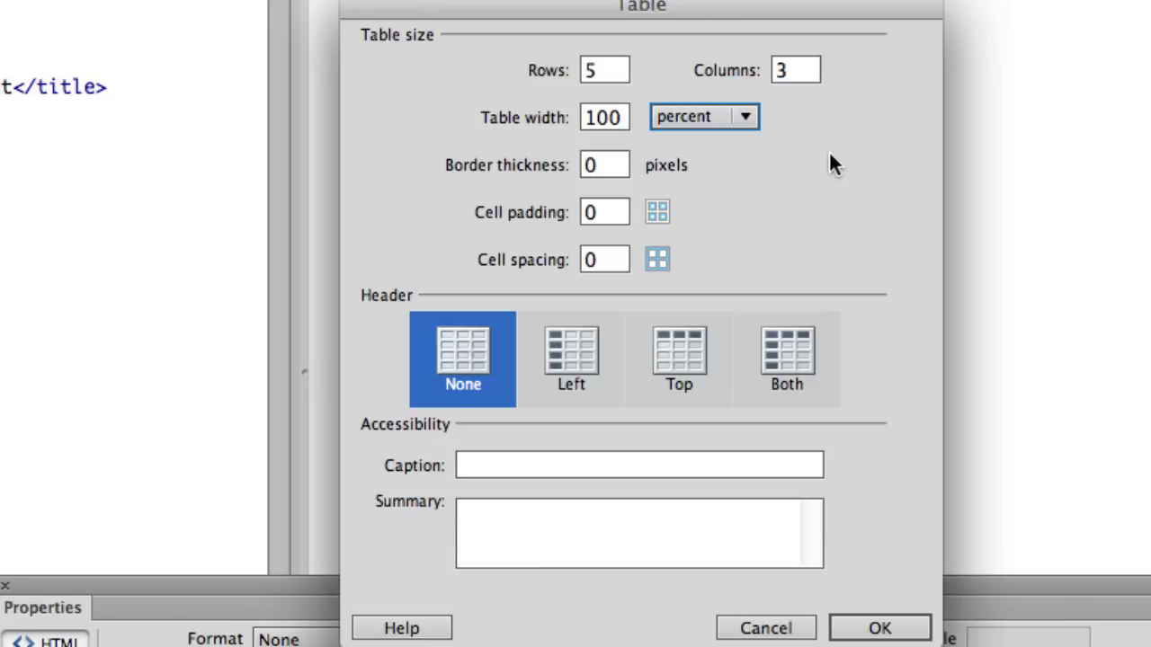
click(752, 122)
click(742, 149)
double_click(610, 120)
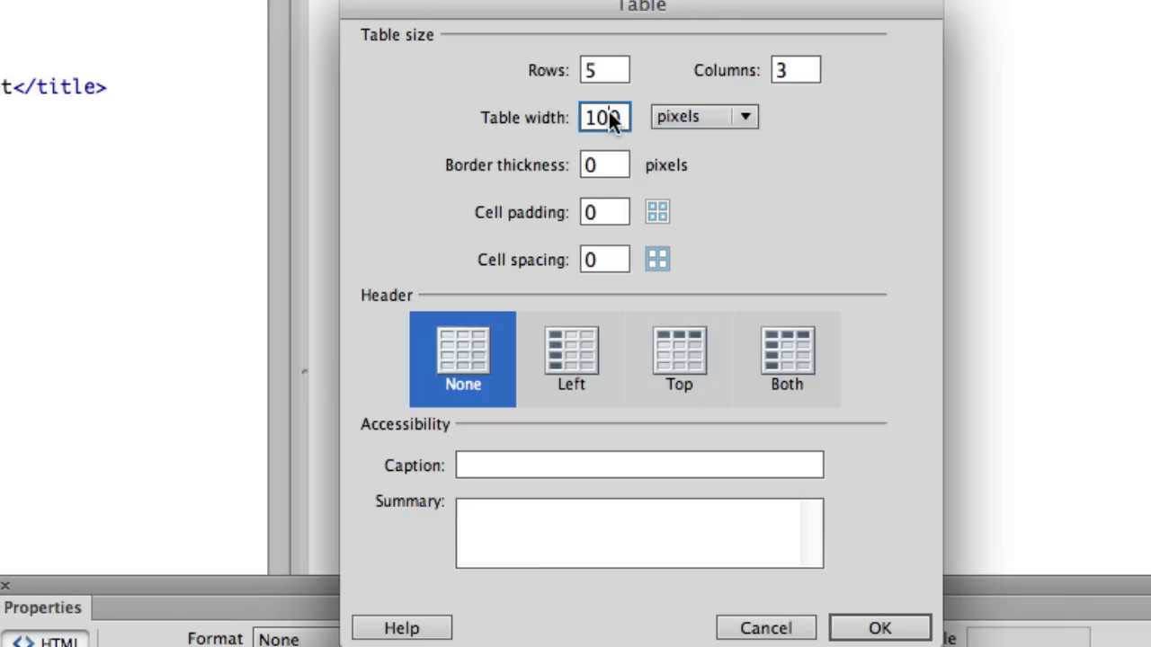
text(600)
click(767, 169)
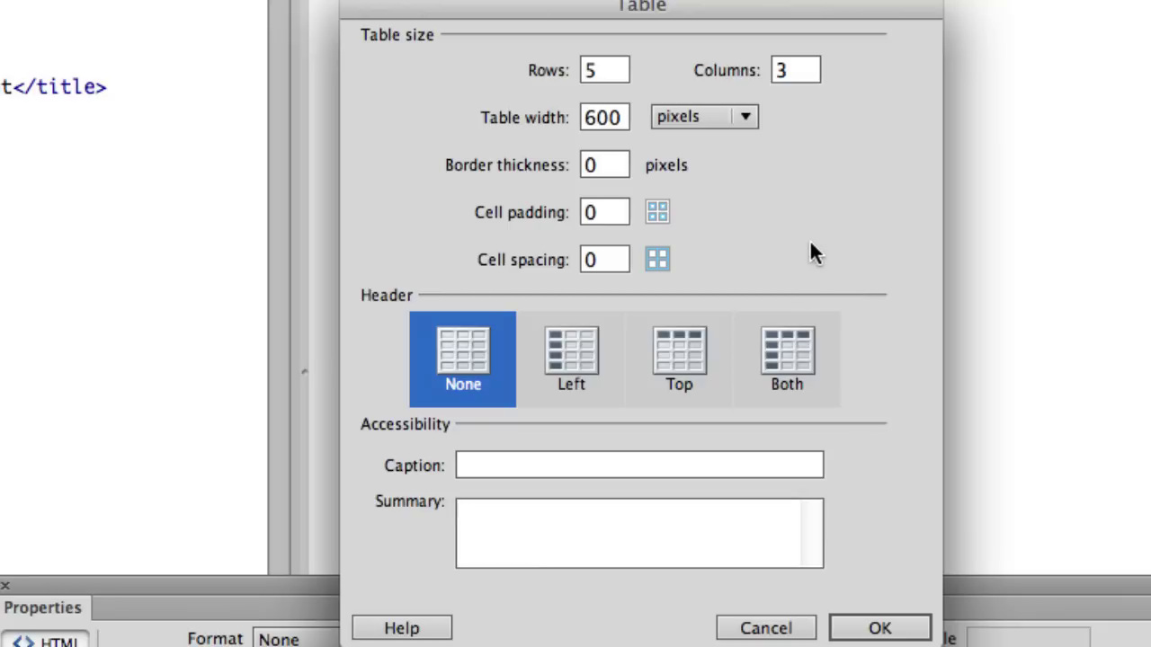
Set the new table's border thickness to 10 pixels.
double_click(586, 162)
text(1)
double_click(615, 169)
text(10)
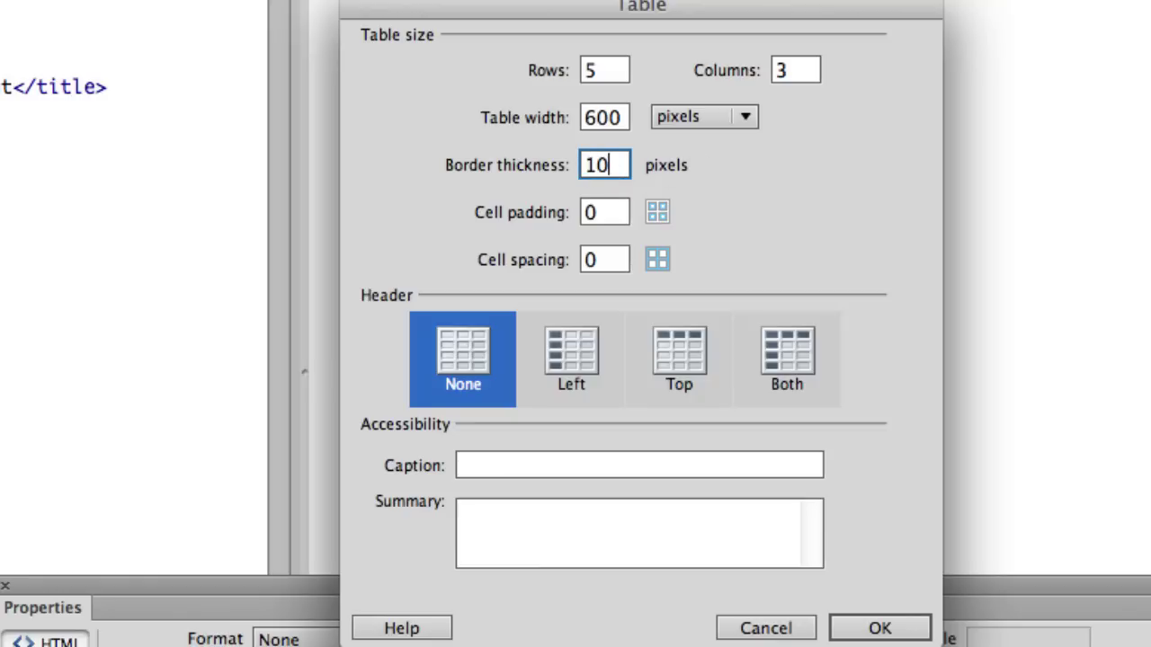
Set the new table's cell padding to 5 and its cell spacing to 20.
click(819, 201)
text(5)
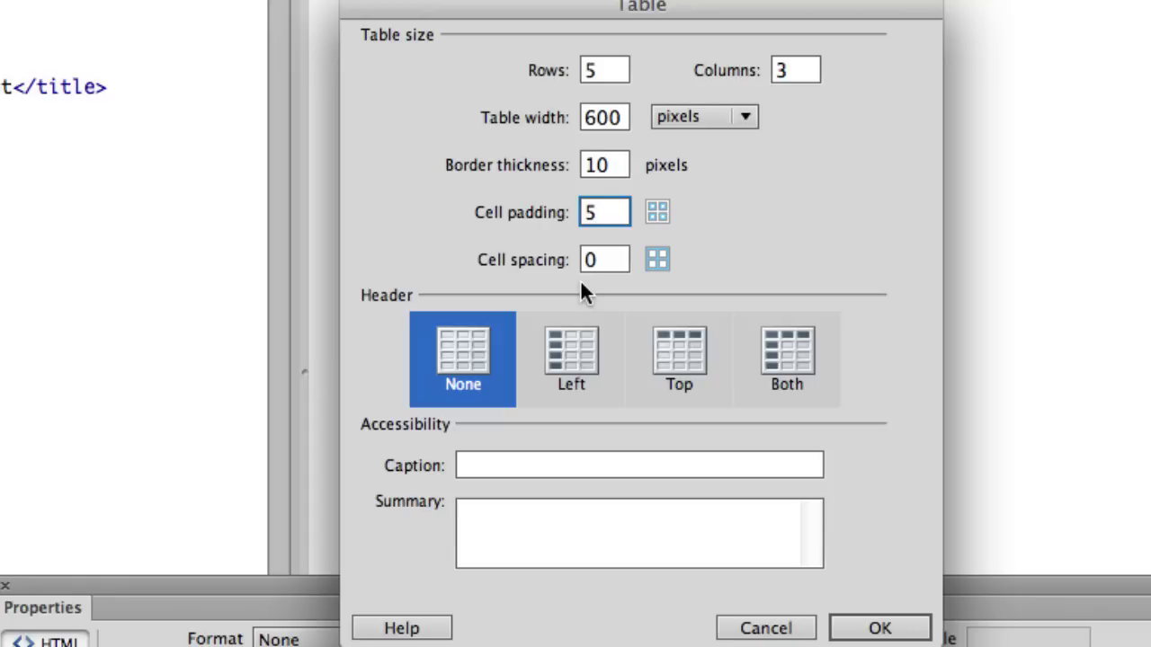
click(601, 262)
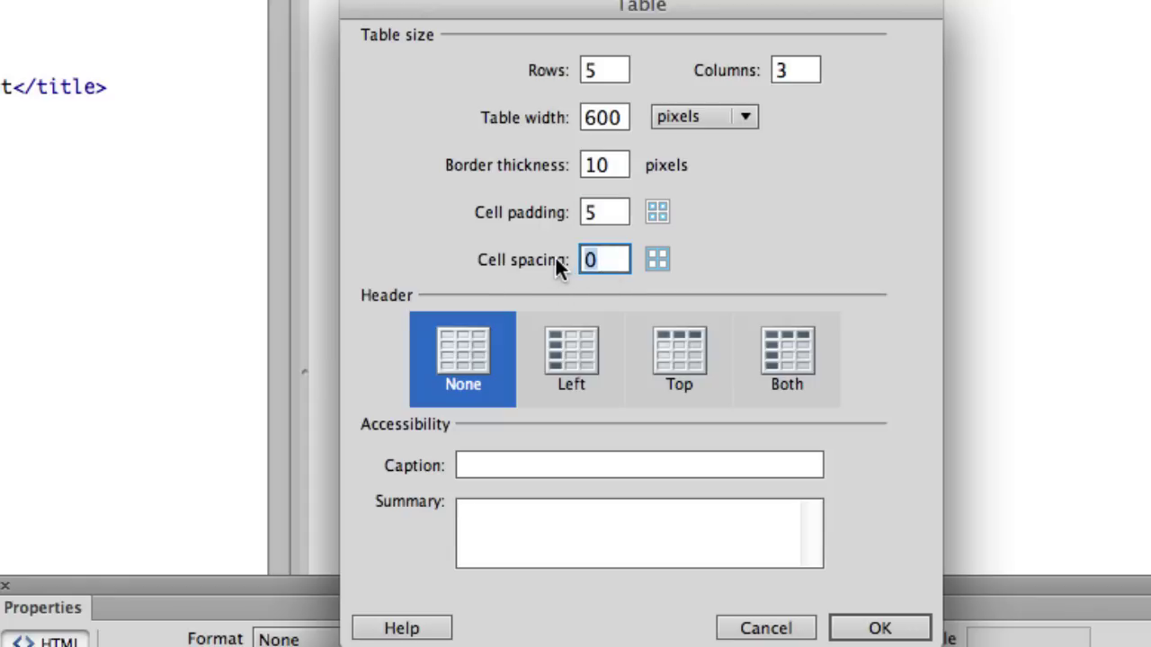
text(20)
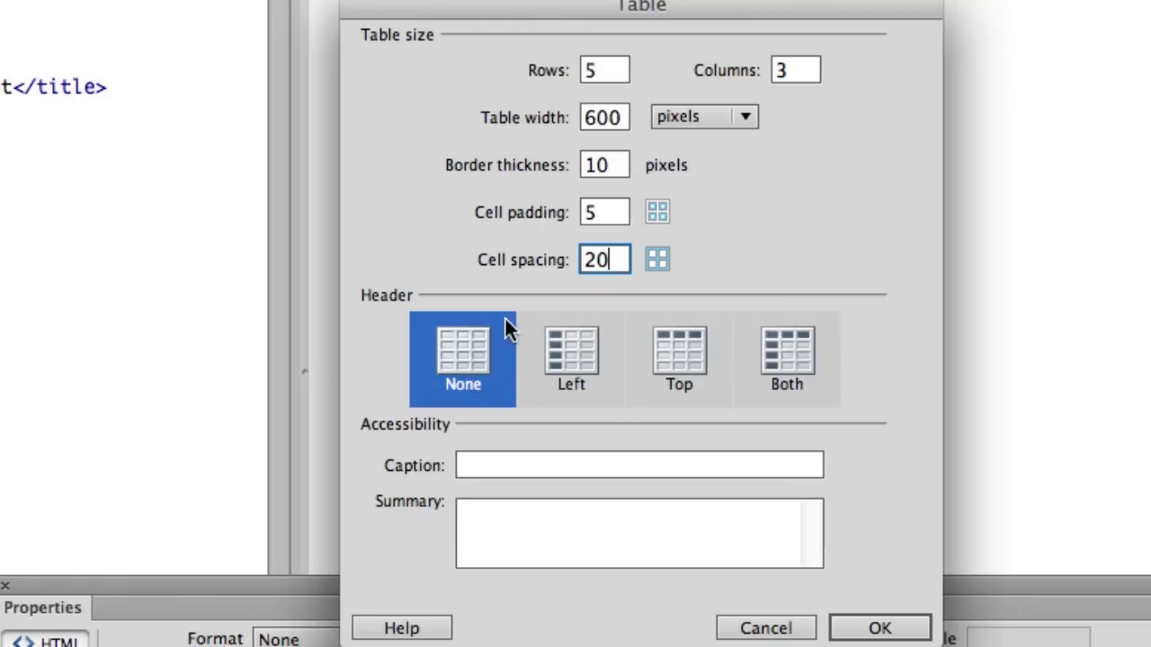
Choose the Top header layout so the table's first row holds the headings.
click(550, 352)
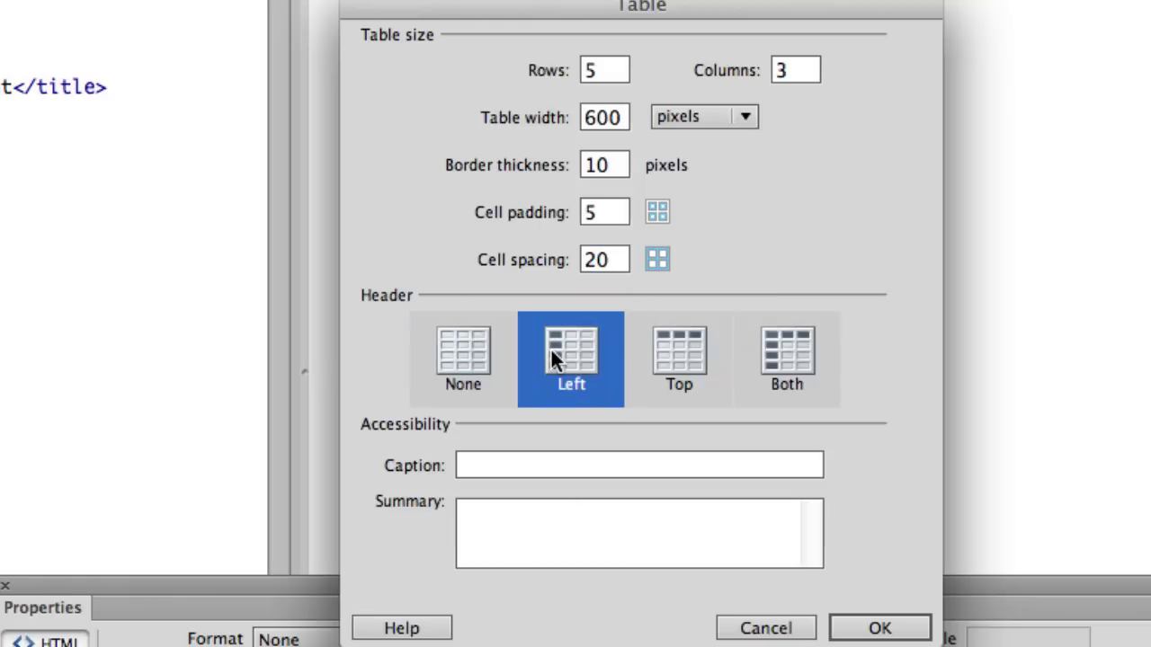
click(685, 359)
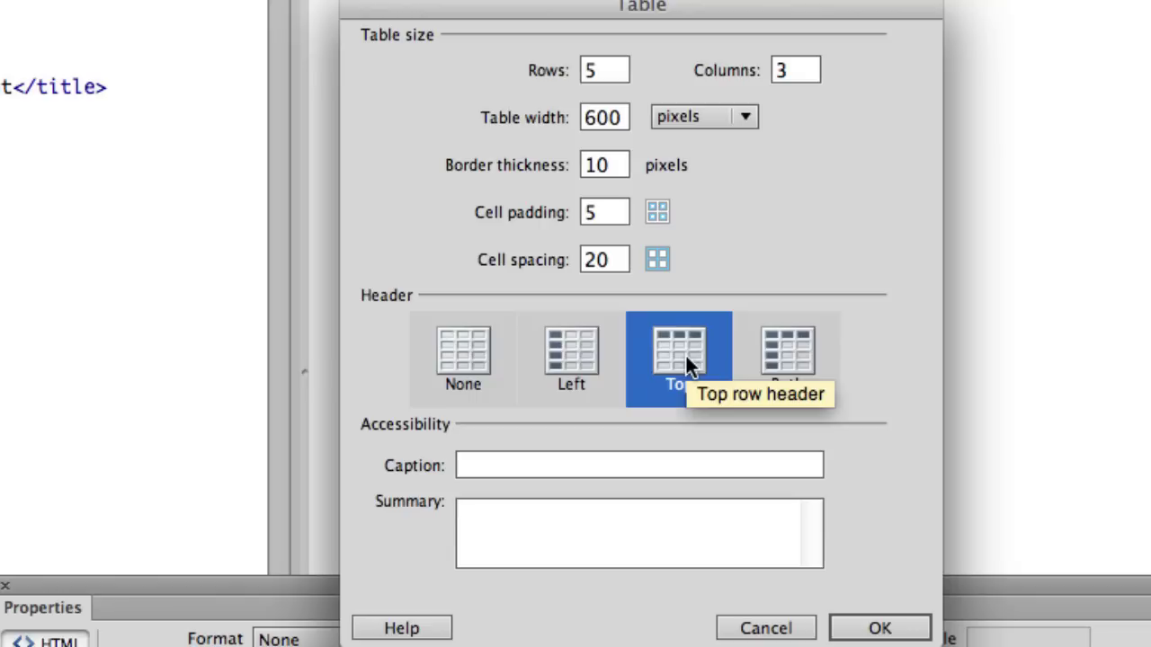
click(797, 368)
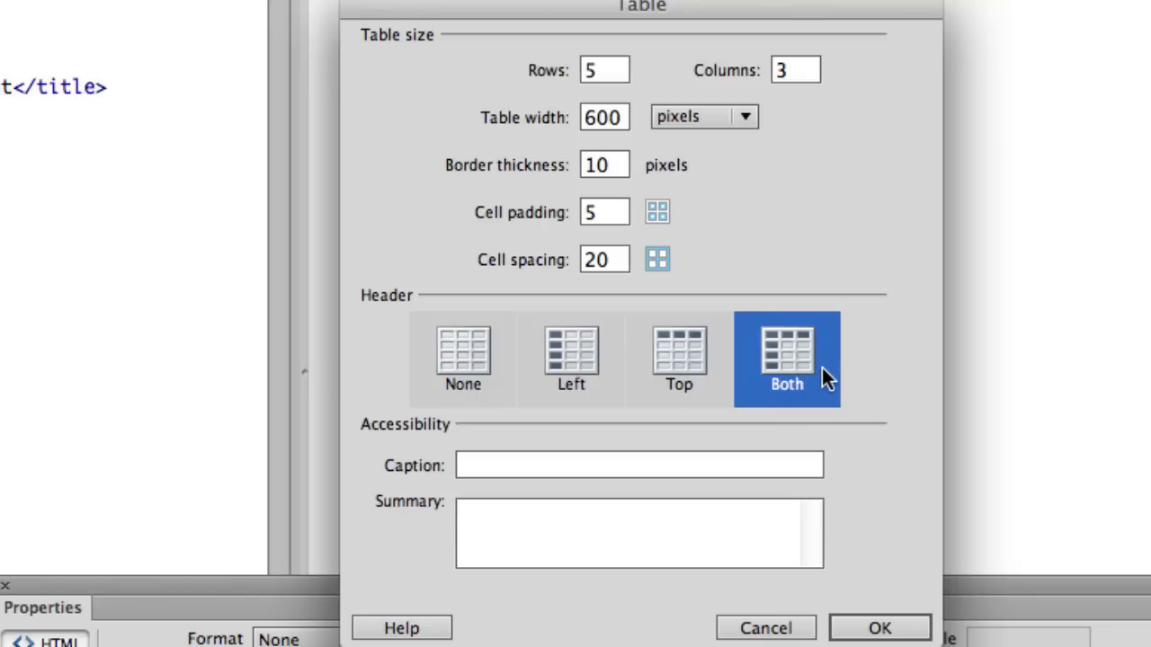
click(687, 344)
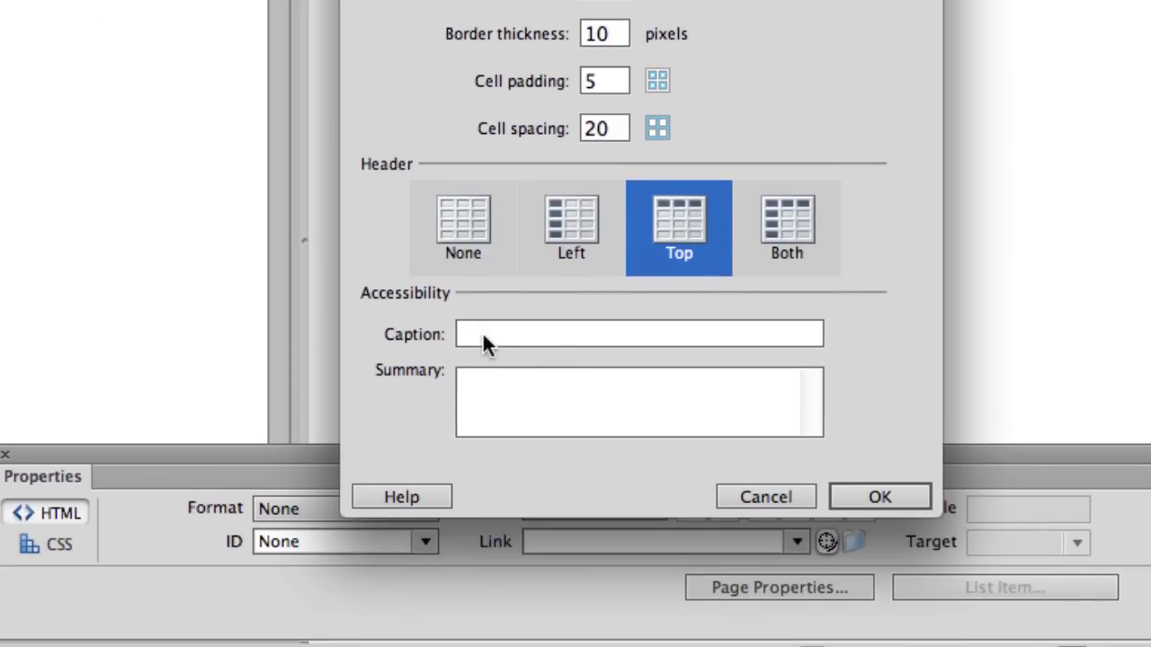
Enter the caption "Lunch Specials" and the summary "this is the menu for lunches on Mondays and Wednesdays", and insert the table.
click(482, 331)
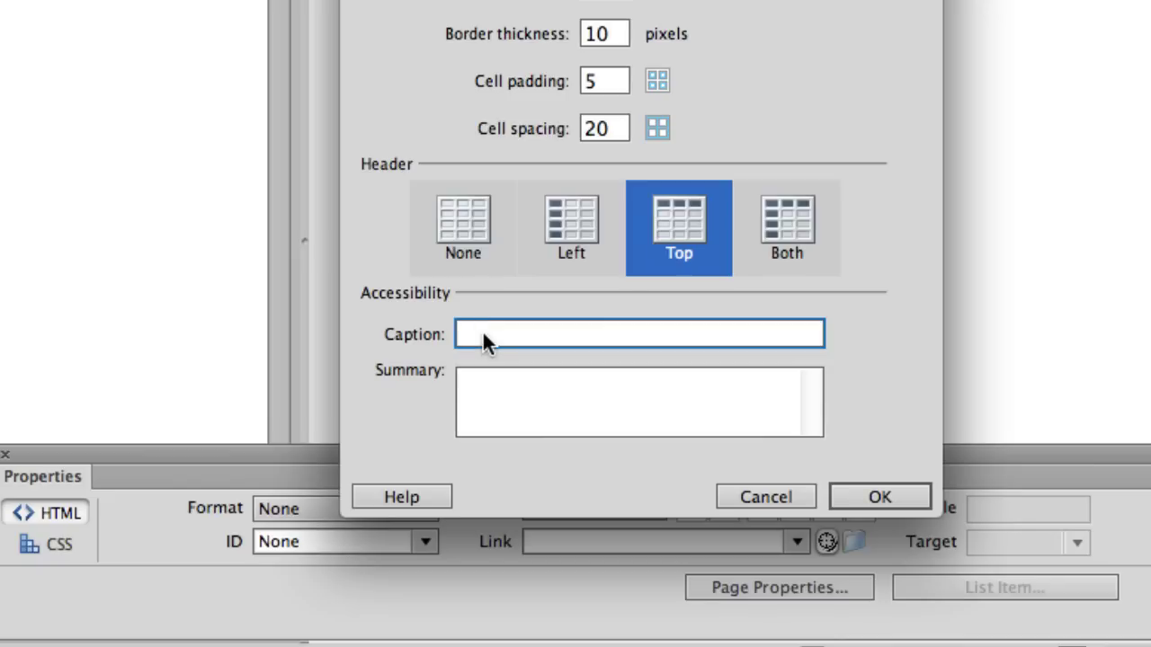
text(Lunch Specials)
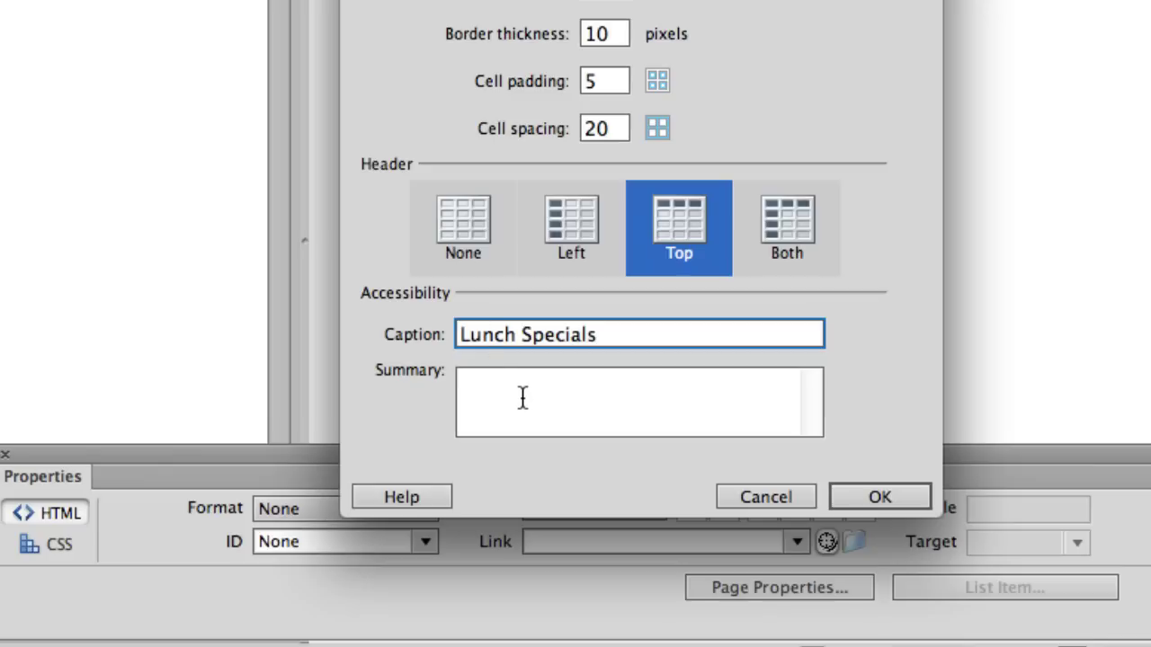
click(654, 406)
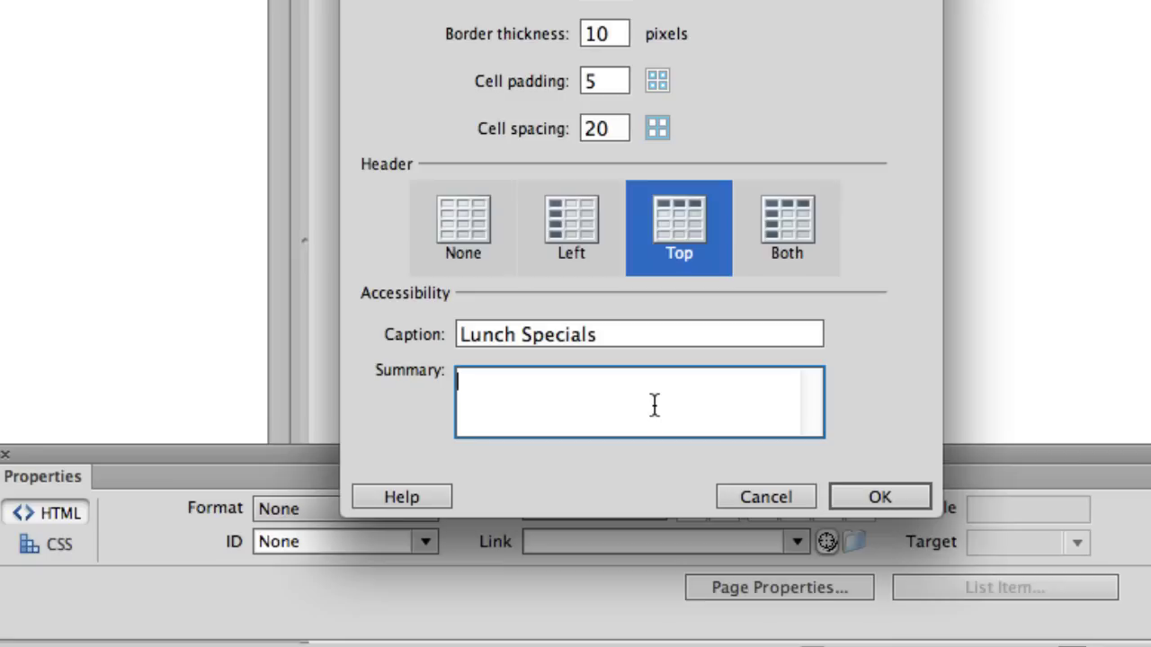
text(this is the men)
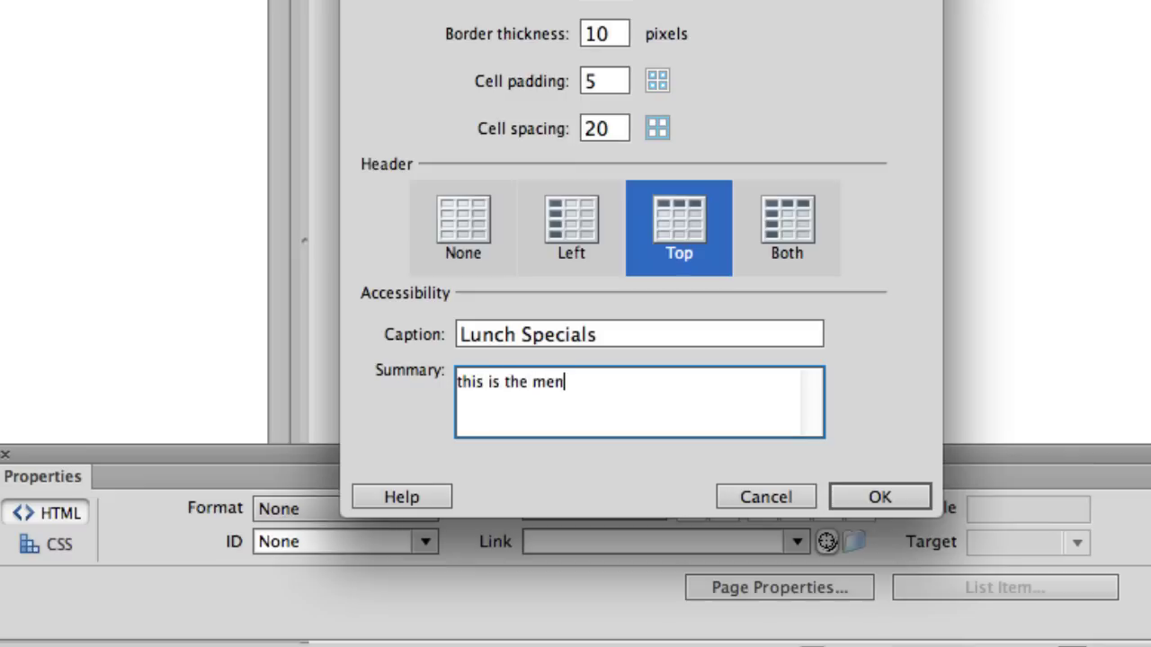
text(u for lunch)
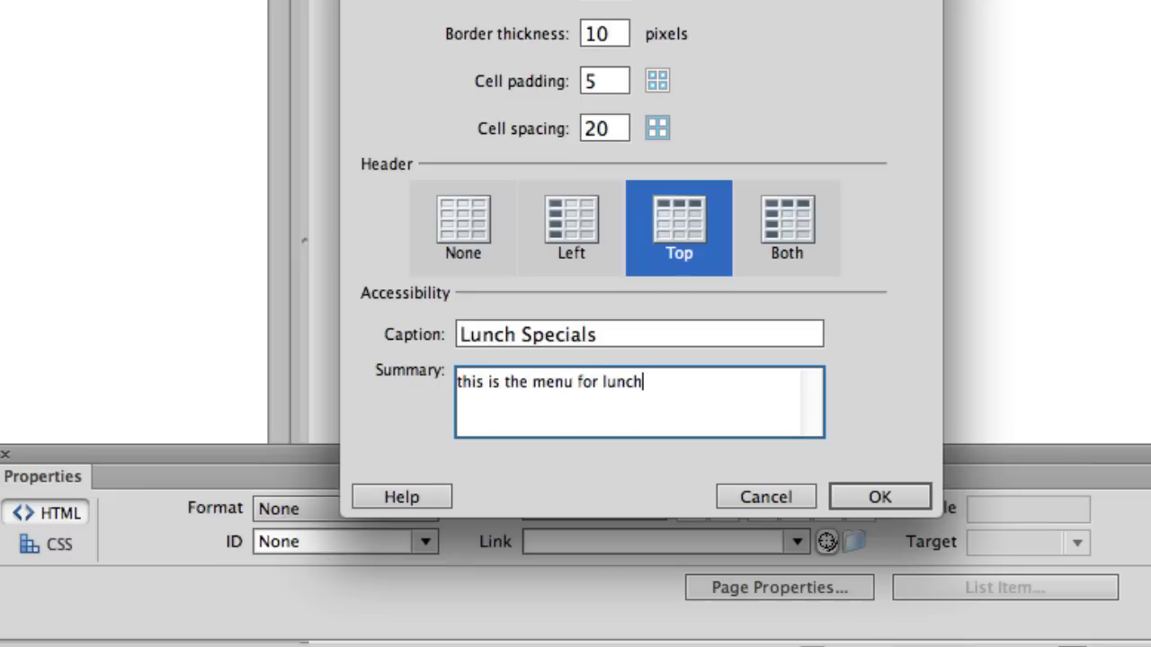
text(es on Mon)
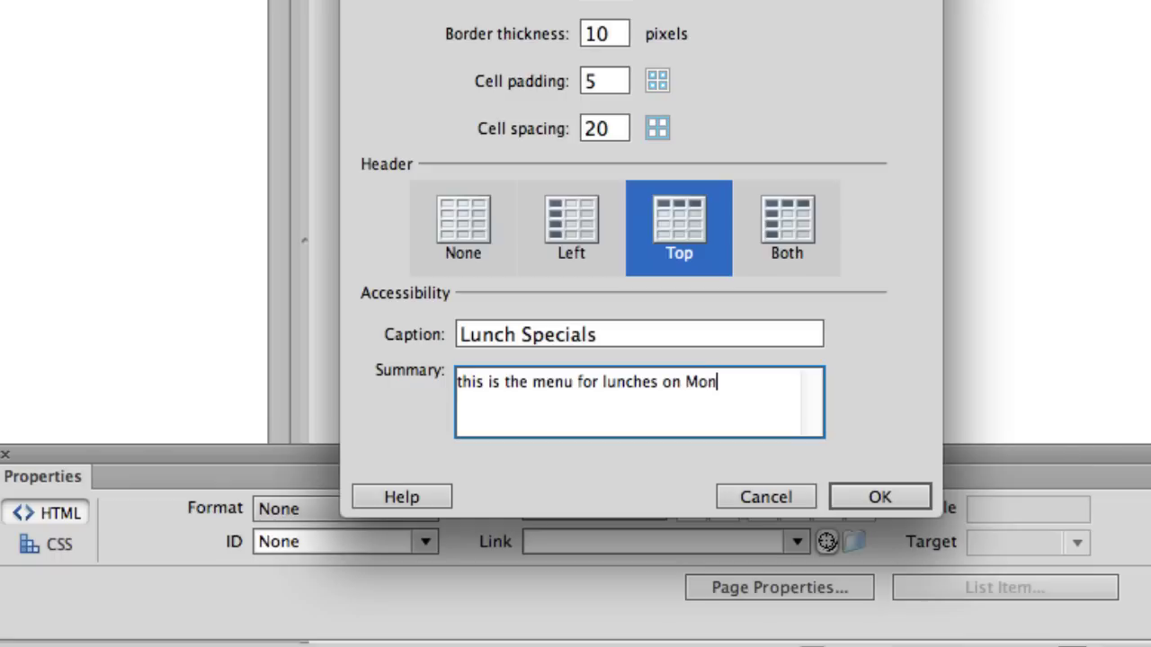
text(days and W)
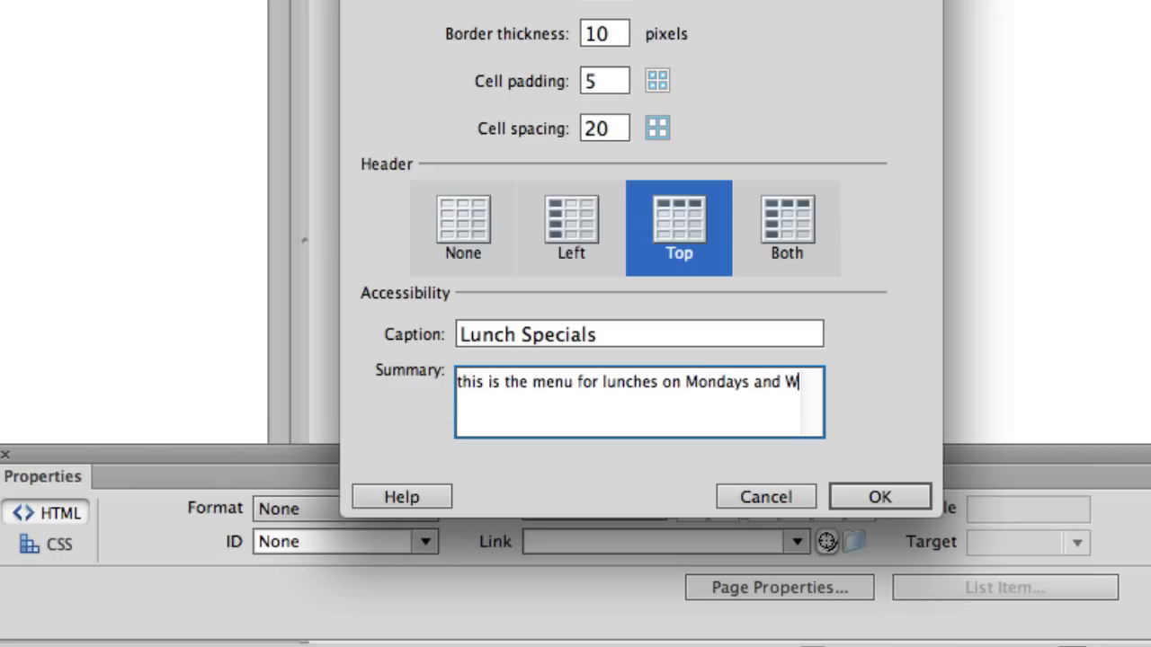
text(ednesdays)
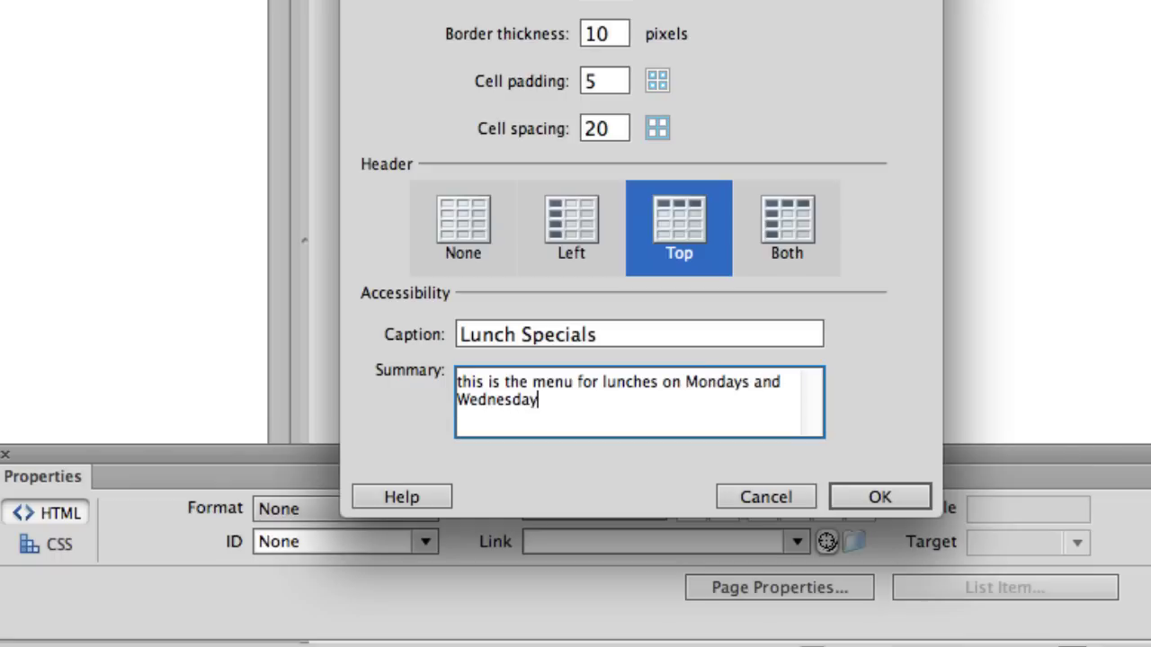
click(881, 498)
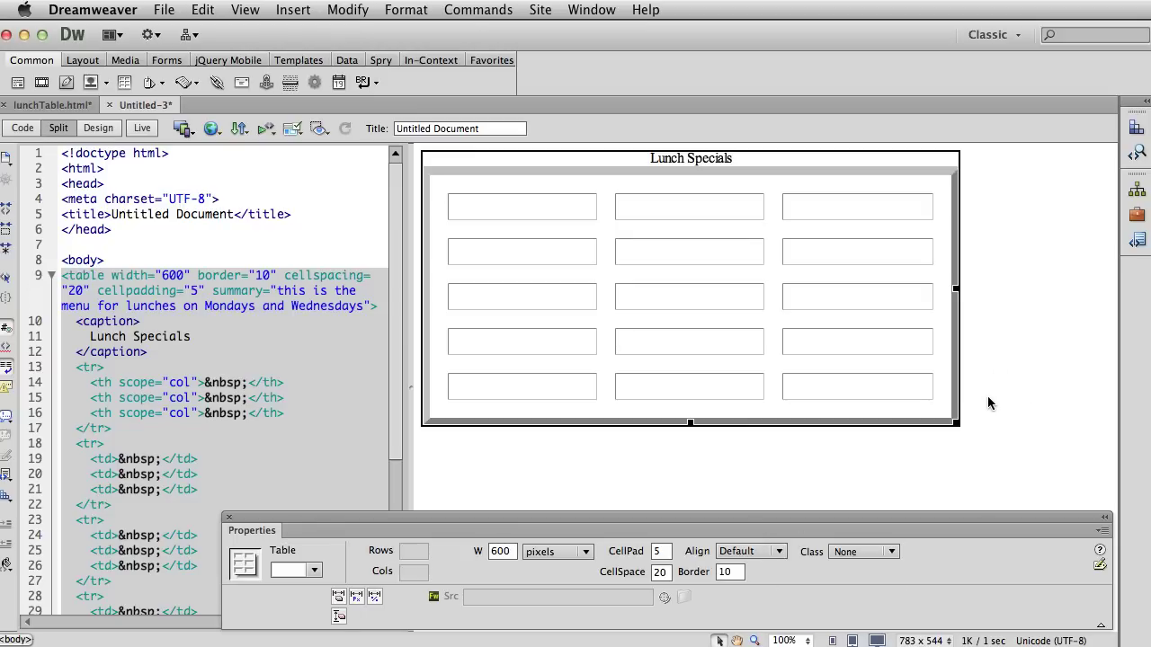
Select the "Lunch Specials" caption above the table and examine its matching caption tags in the code.
click(1017, 297)
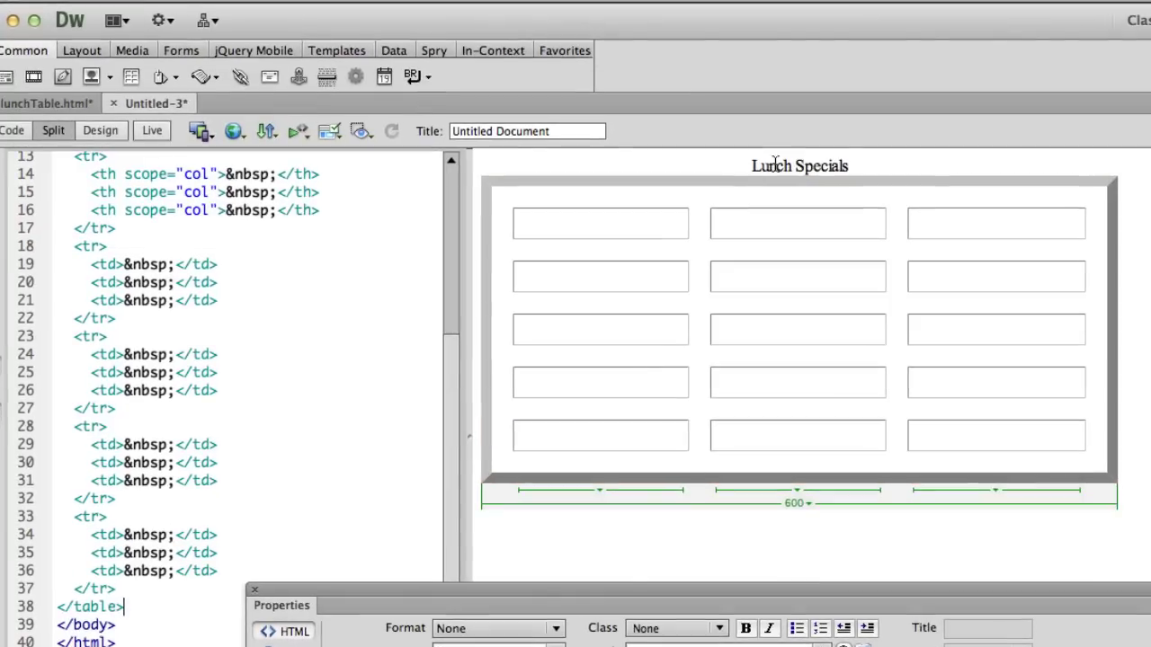
triple_click(775, 165)
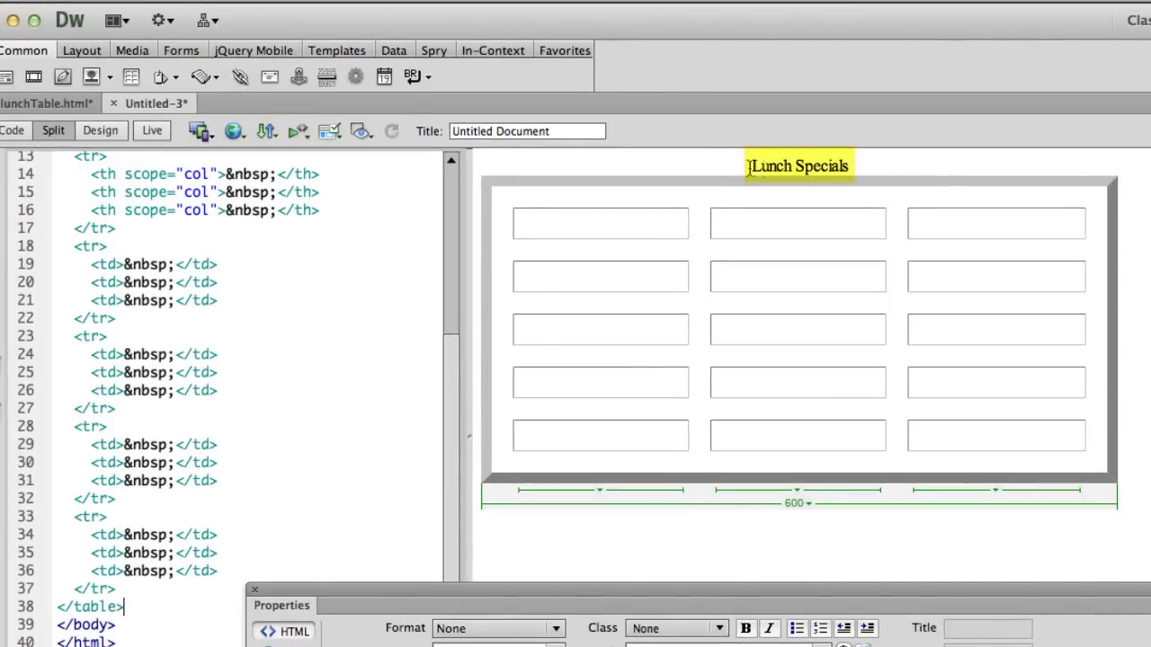
drag(862, 165, 744, 166)
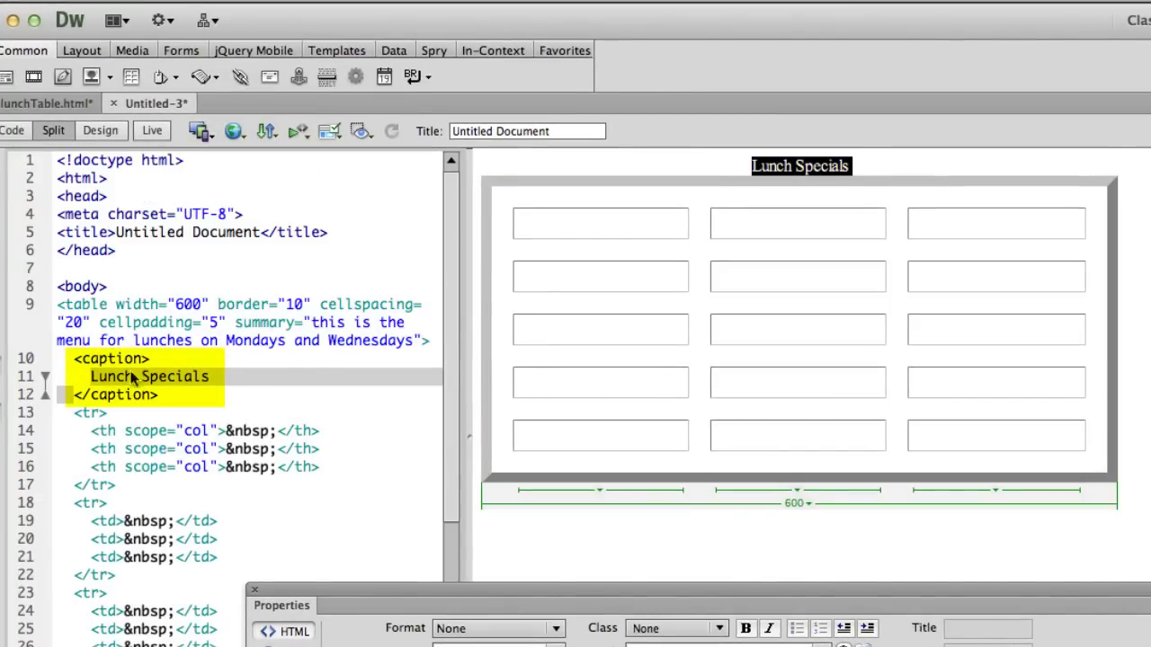
mouse_move(452, 213)
mouse_down()
mouse_move(455, 394)
mouse_move(463, 214)
mouse_up()
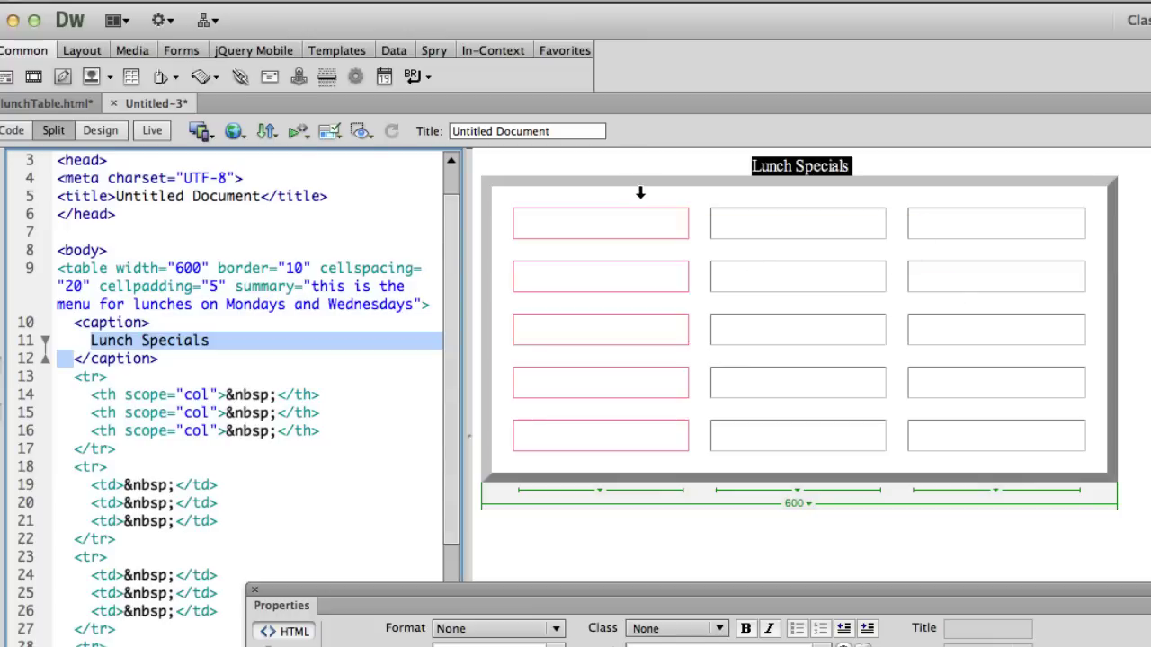
Select the whole table and set its ID to lunch.
click(1093, 180)
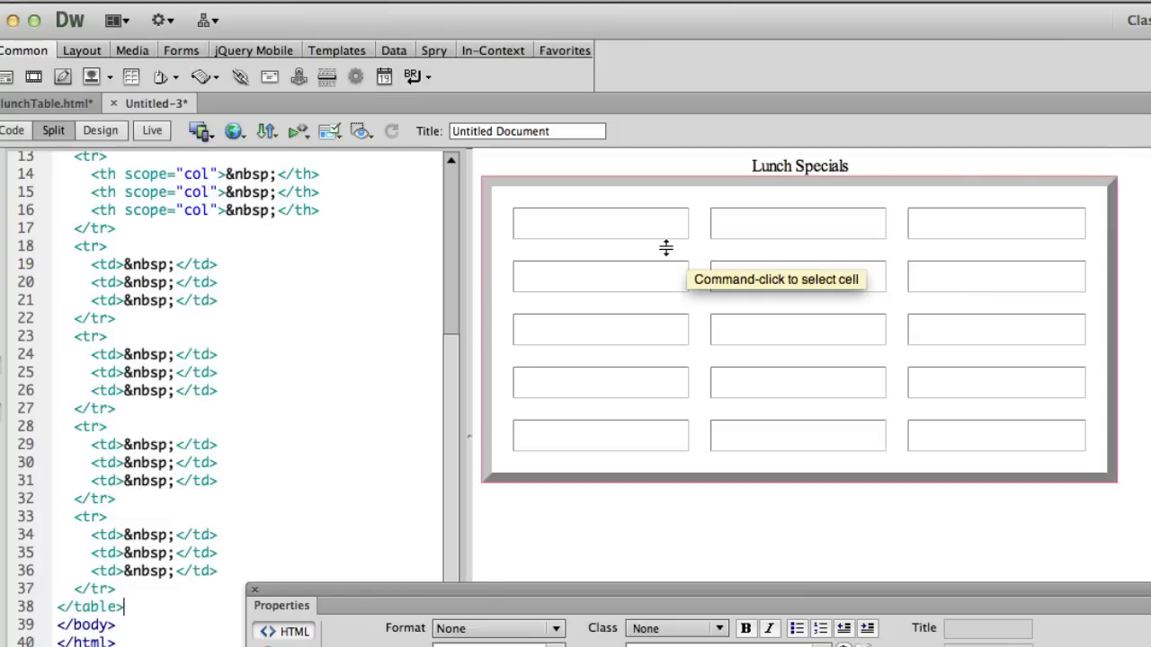
click(575, 226)
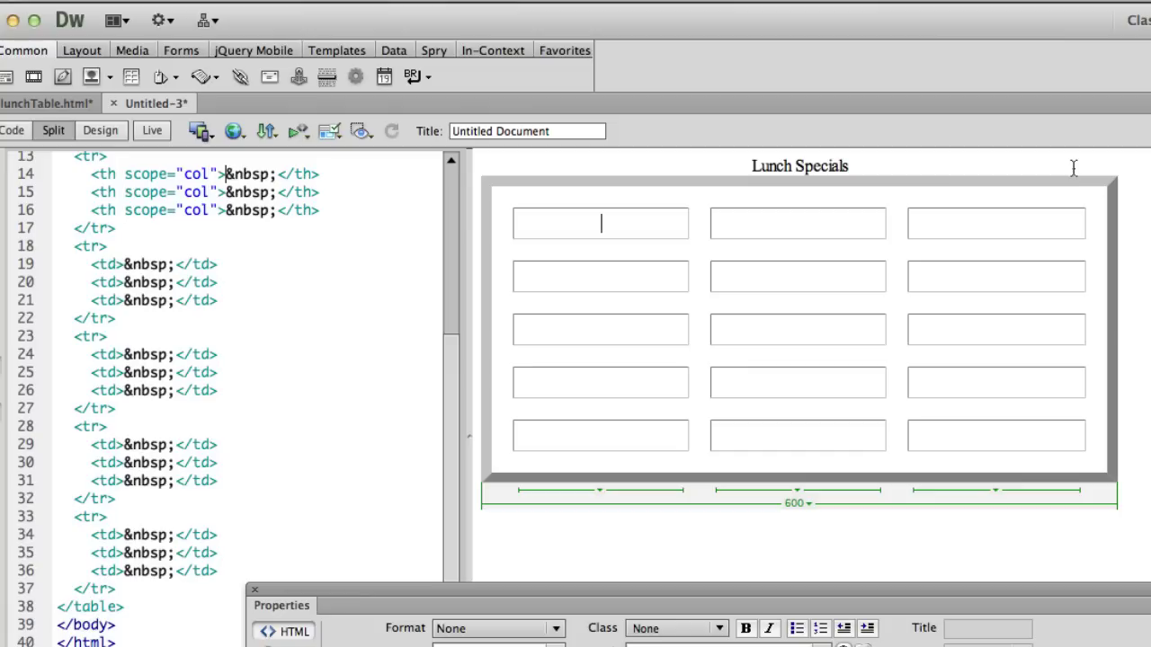
click(1117, 193)
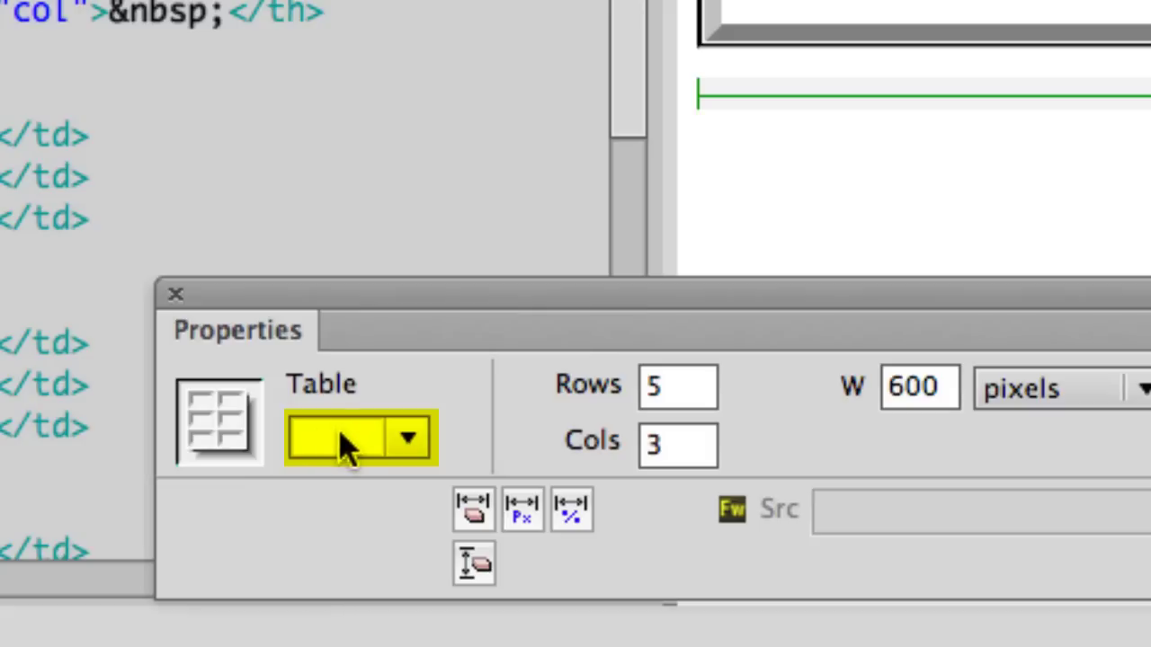
click(334, 455)
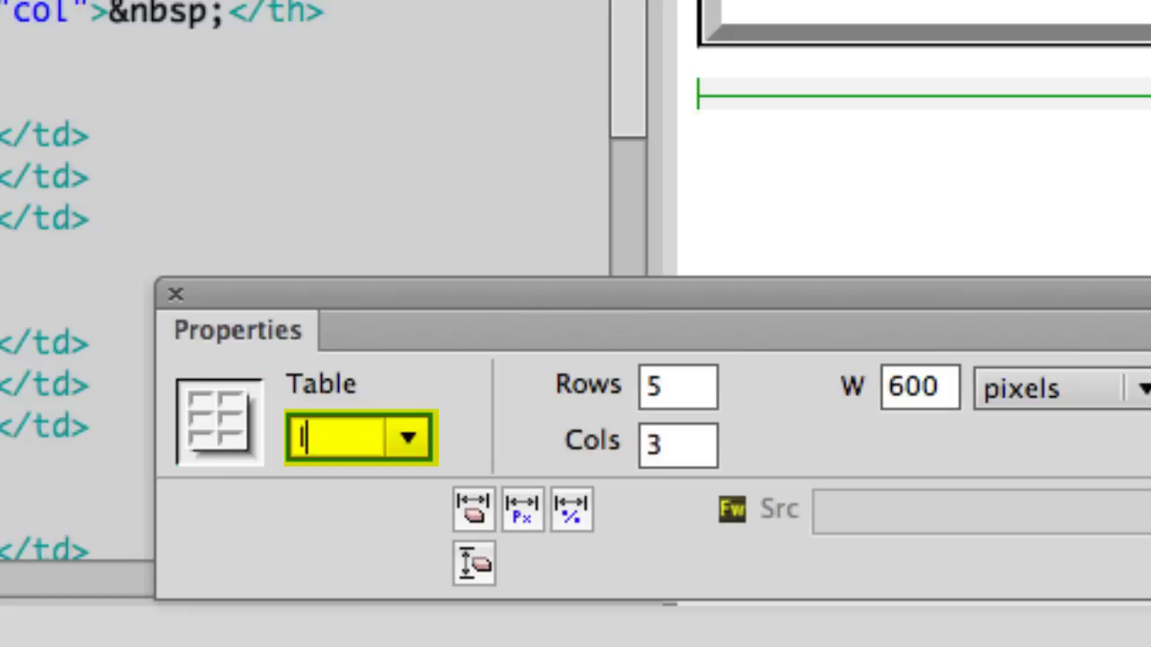
text(lunch)
key(Return)
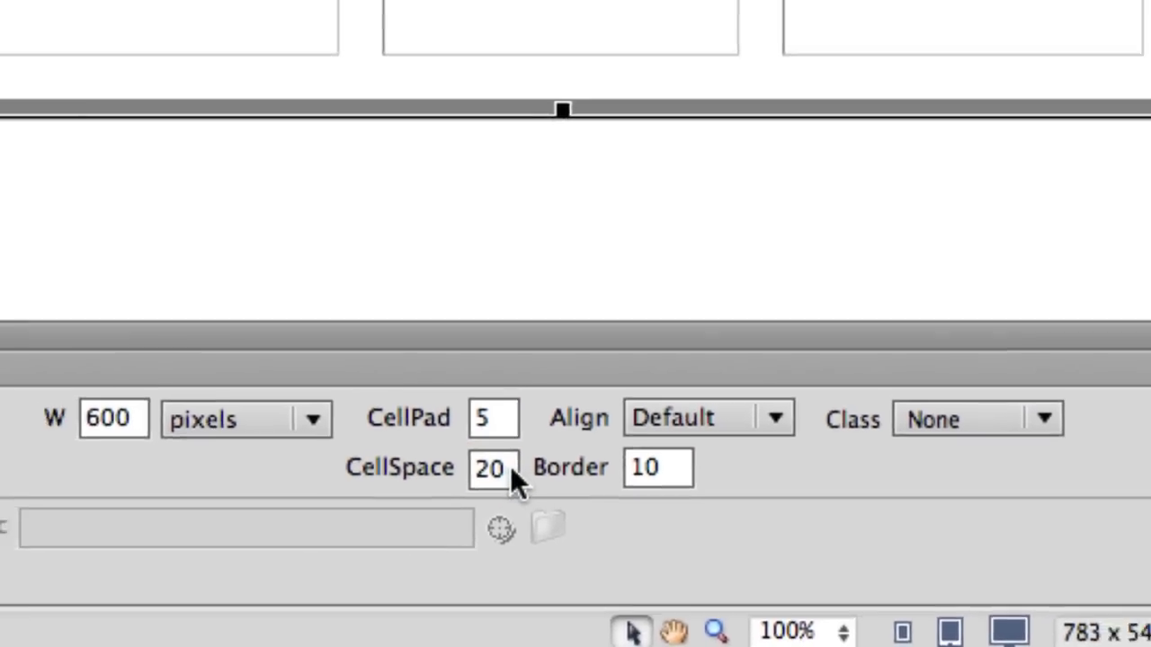
Set the lunch table's cell spacing to 10.
double_click(469, 445)
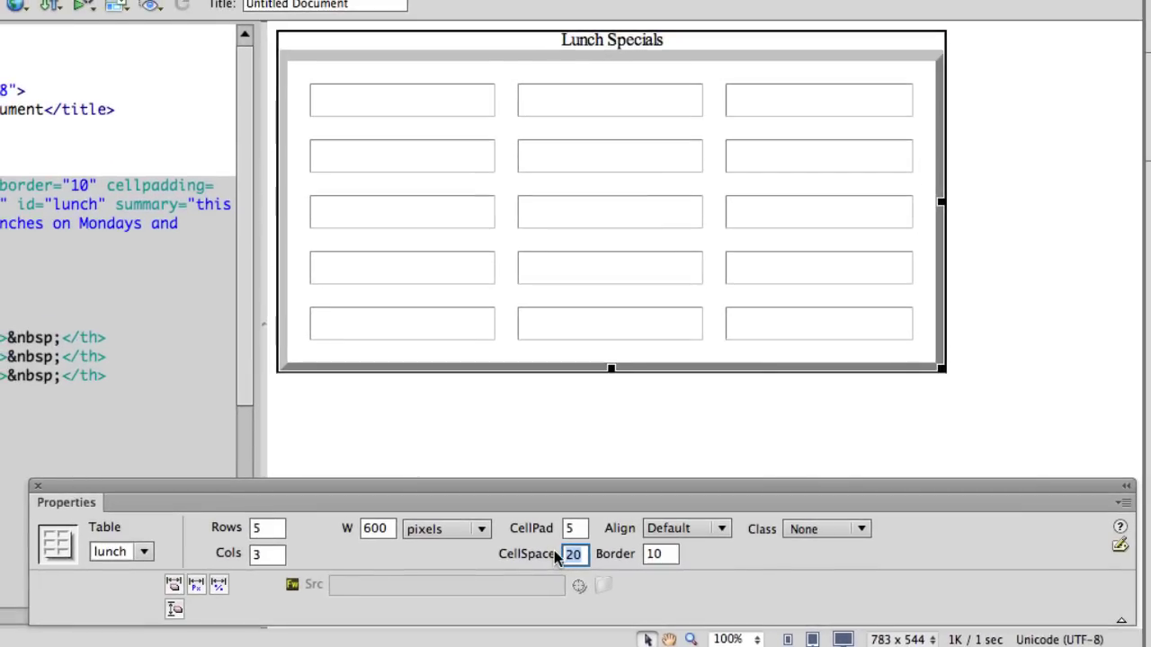
text(10)
key(Return)
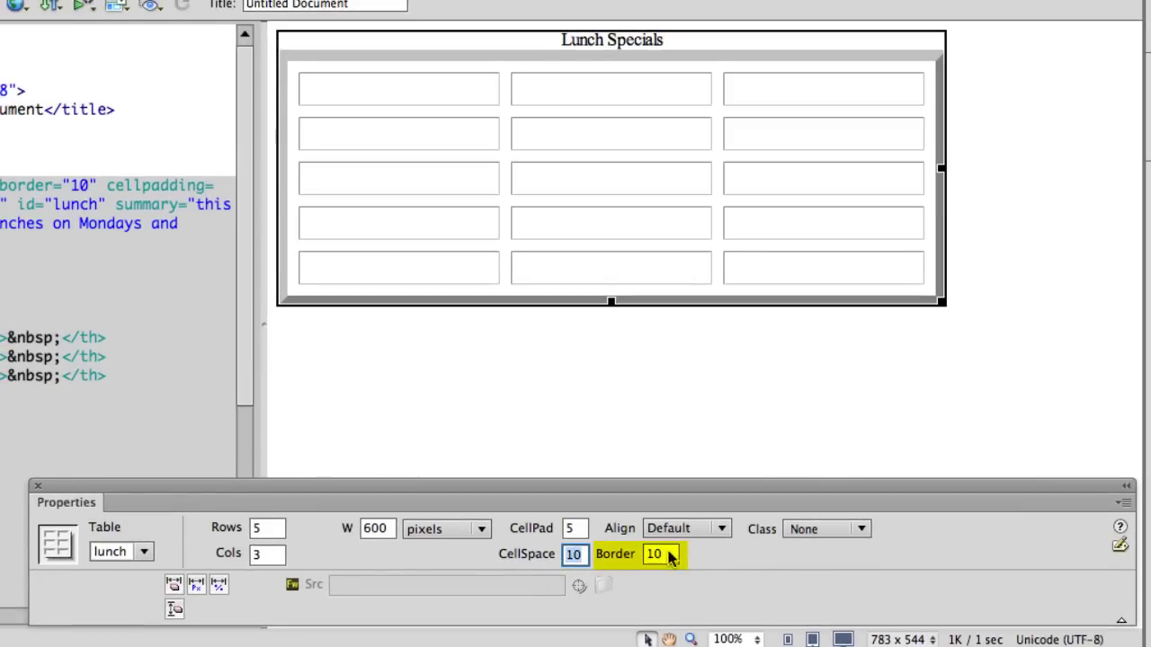
Try a border thickness of 1 on the lunch table and settle on a border of 0.
drag(671, 558, 637, 557)
text(1)
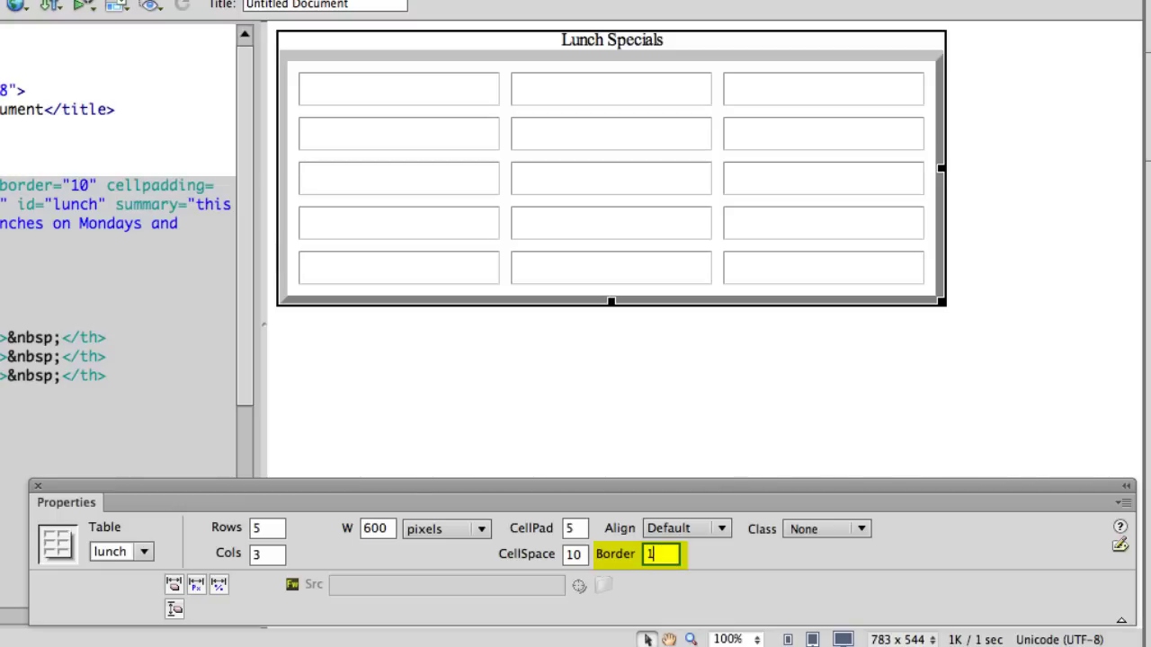
key(Return)
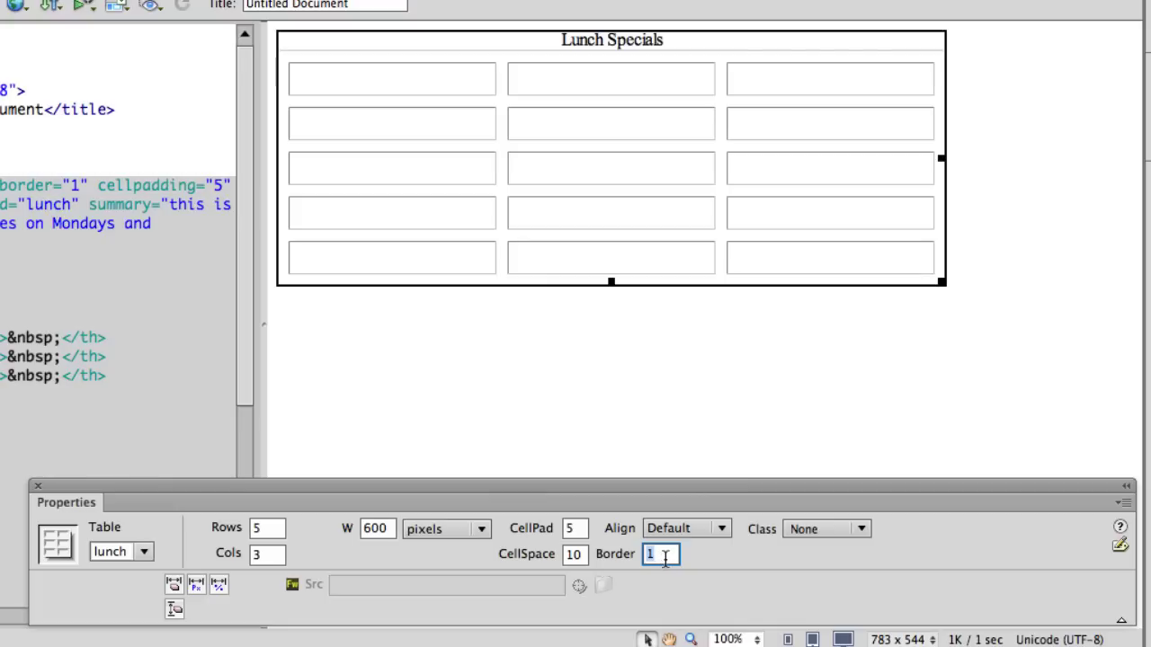
text(0)
key(Return)
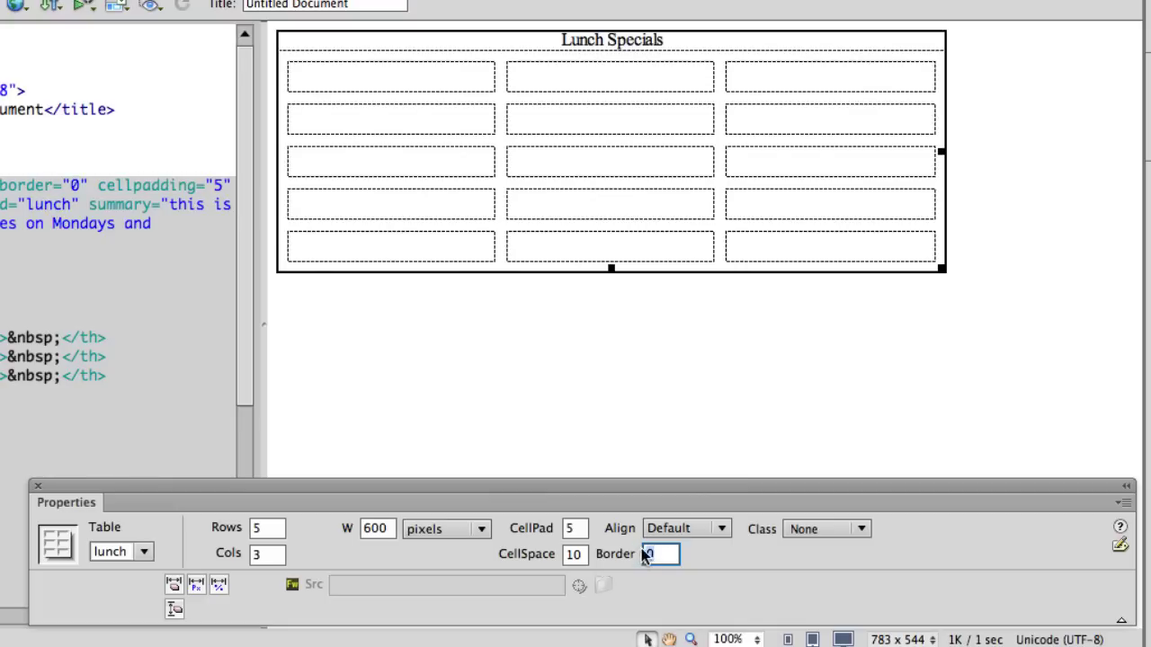
Deselect the table, preview the page in Live view, and return to the editable design view.
click(632, 317)
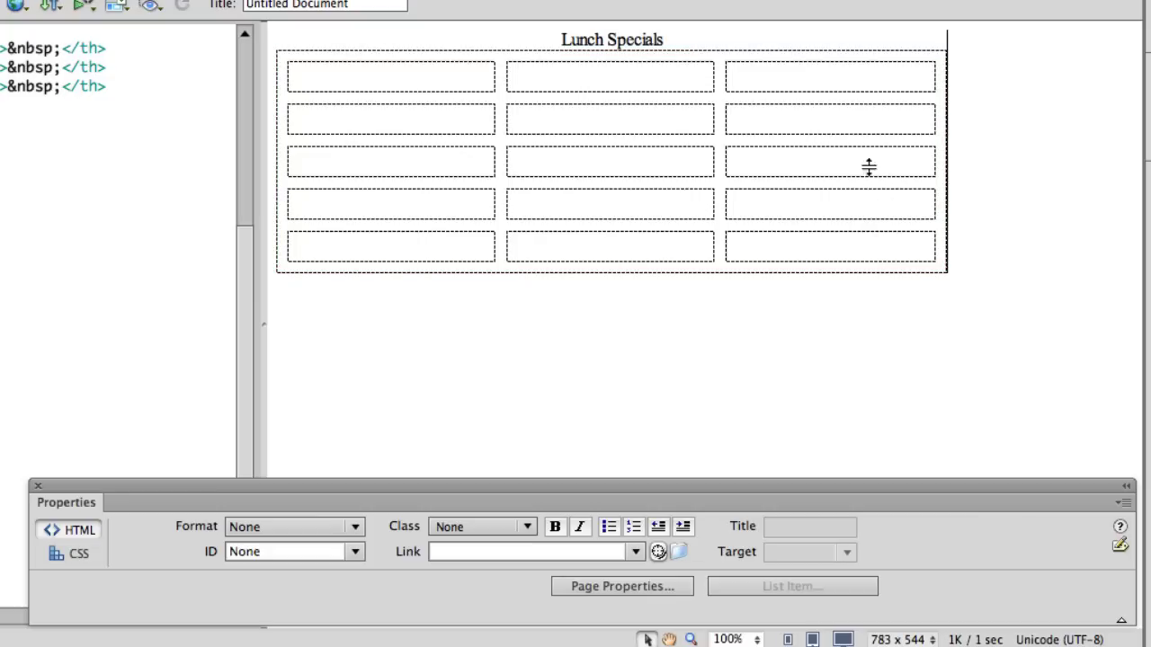
key(alt+F11)
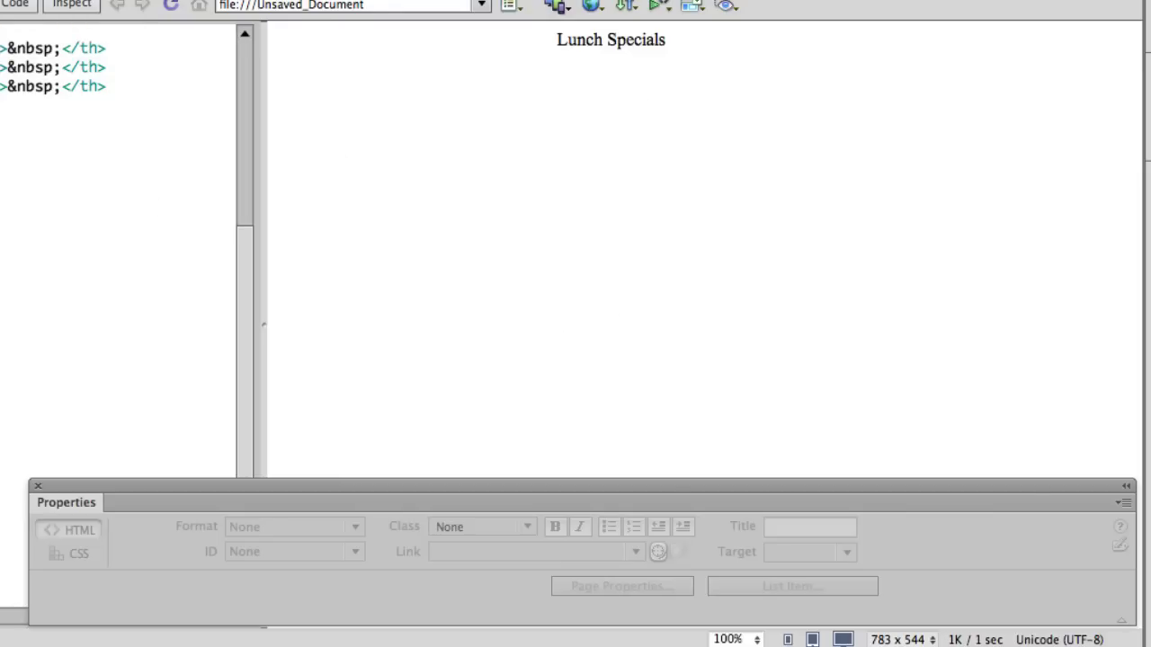
key(alt+F11)
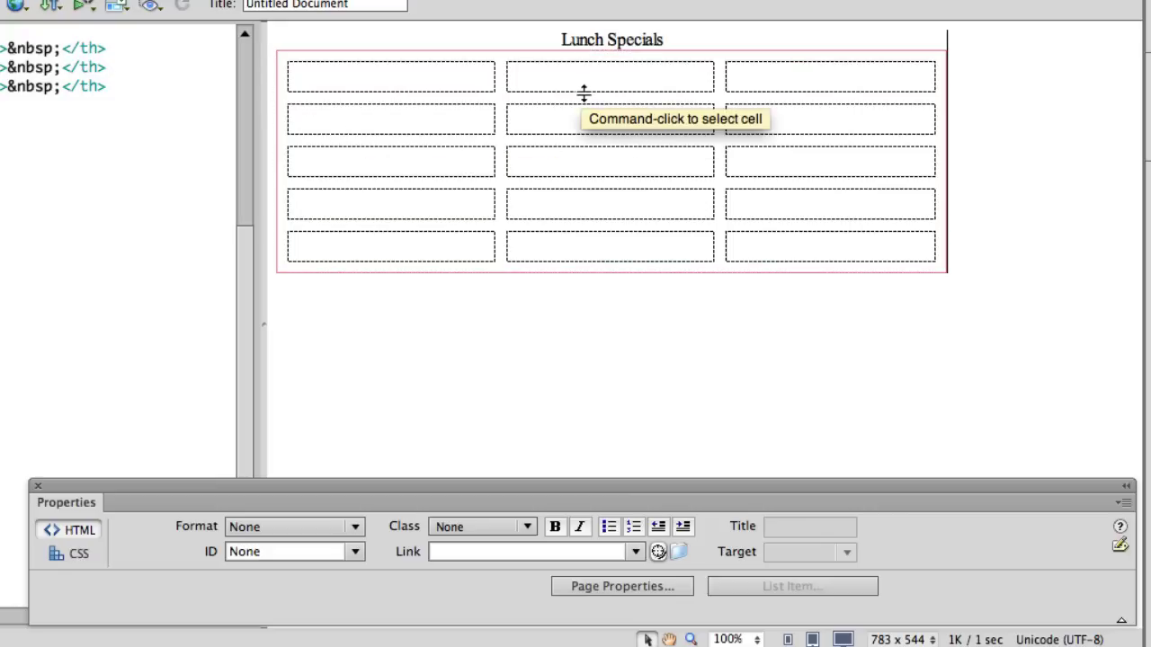
Select the lunch table, try the left and right alignments, and set its alignment to Center.
click(944, 90)
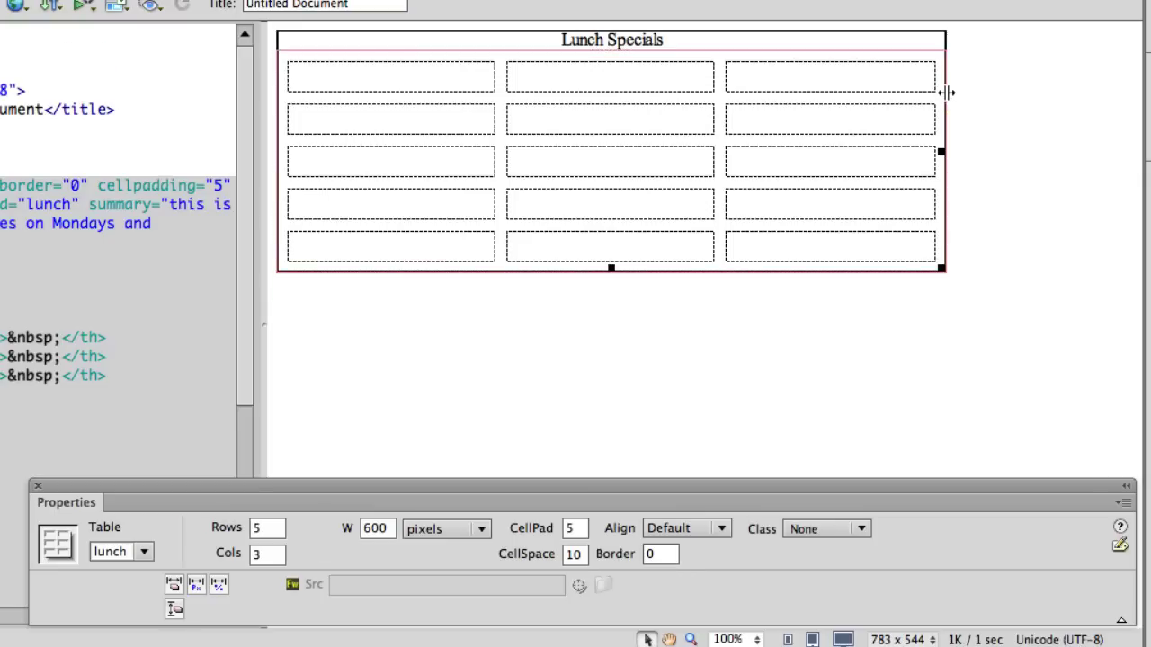
click(691, 532)
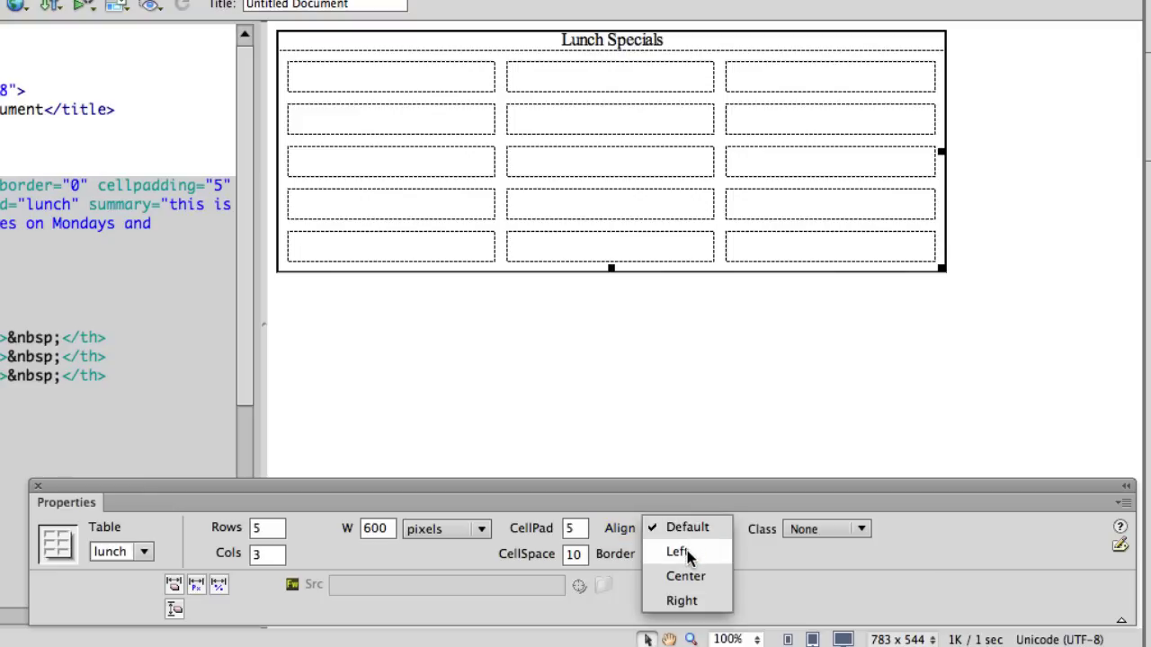
click(679, 551)
click(688, 528)
click(690, 550)
click(699, 530)
click(691, 550)
click(694, 532)
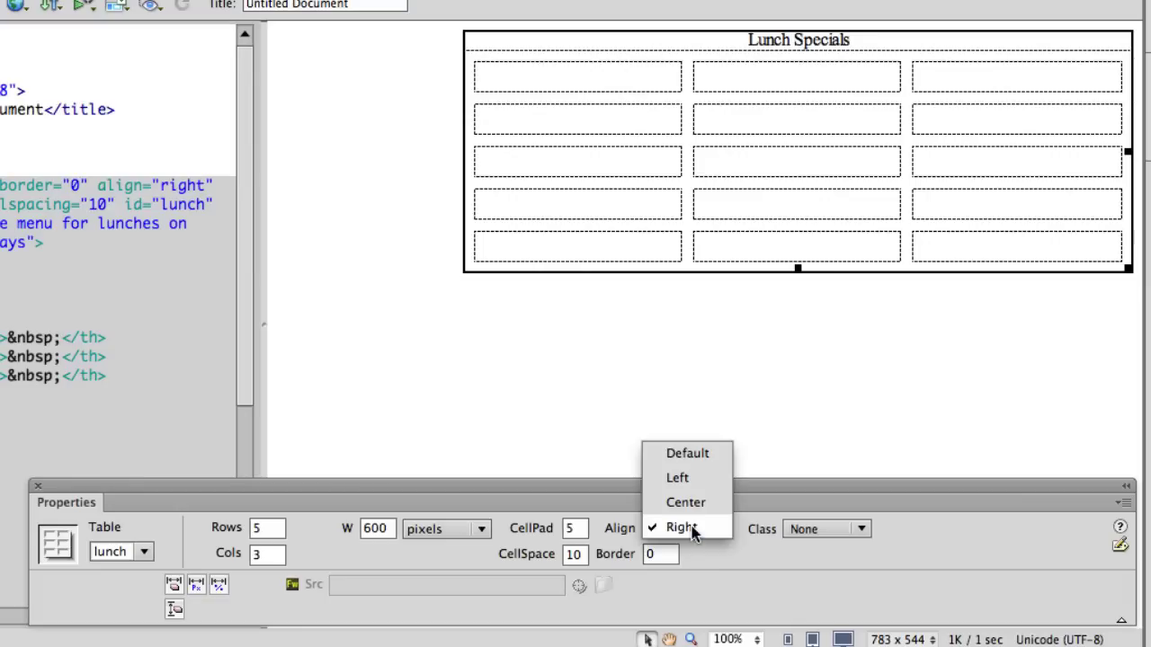
click(689, 504)
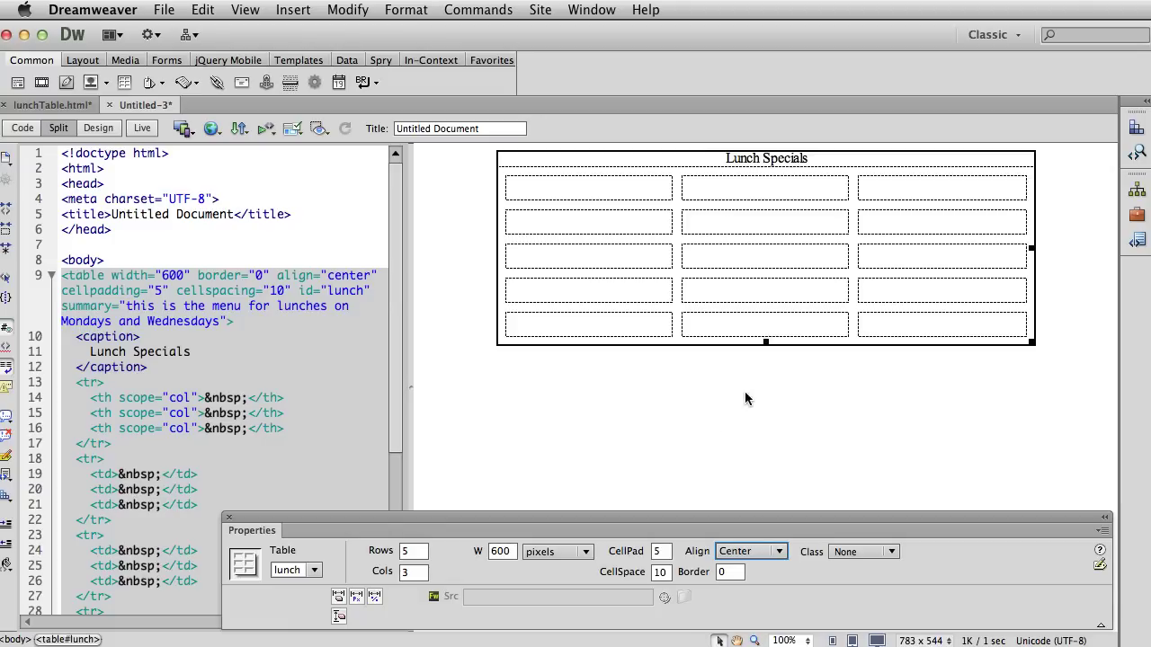
click(745, 391)
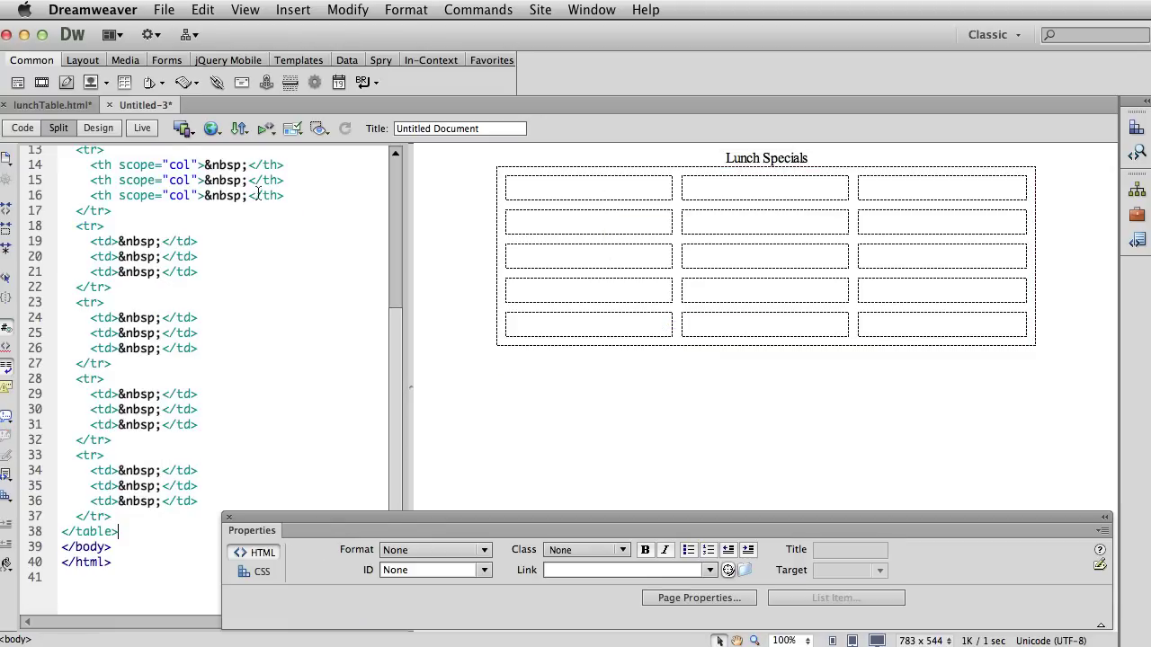
Open the lunchTable.html document, switch to Word, and copy the Coq au Vin description from CLIENT-CafeDubois.rtf.
click(51, 106)
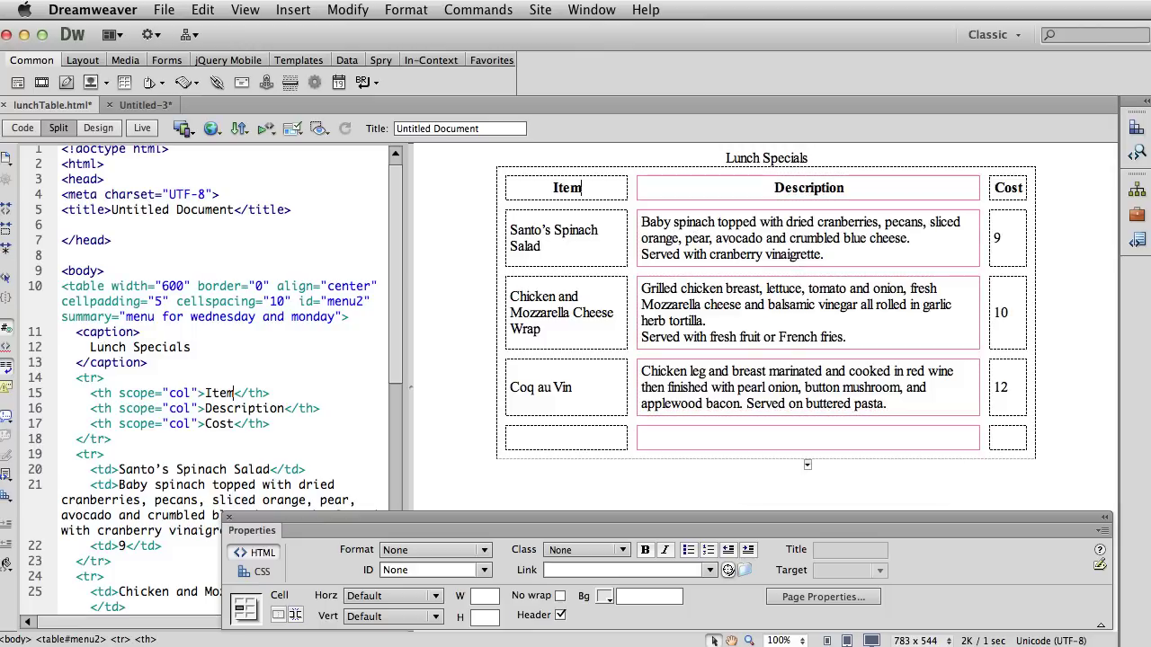
key(super+Tab)
drag(780, 372, 337, 351)
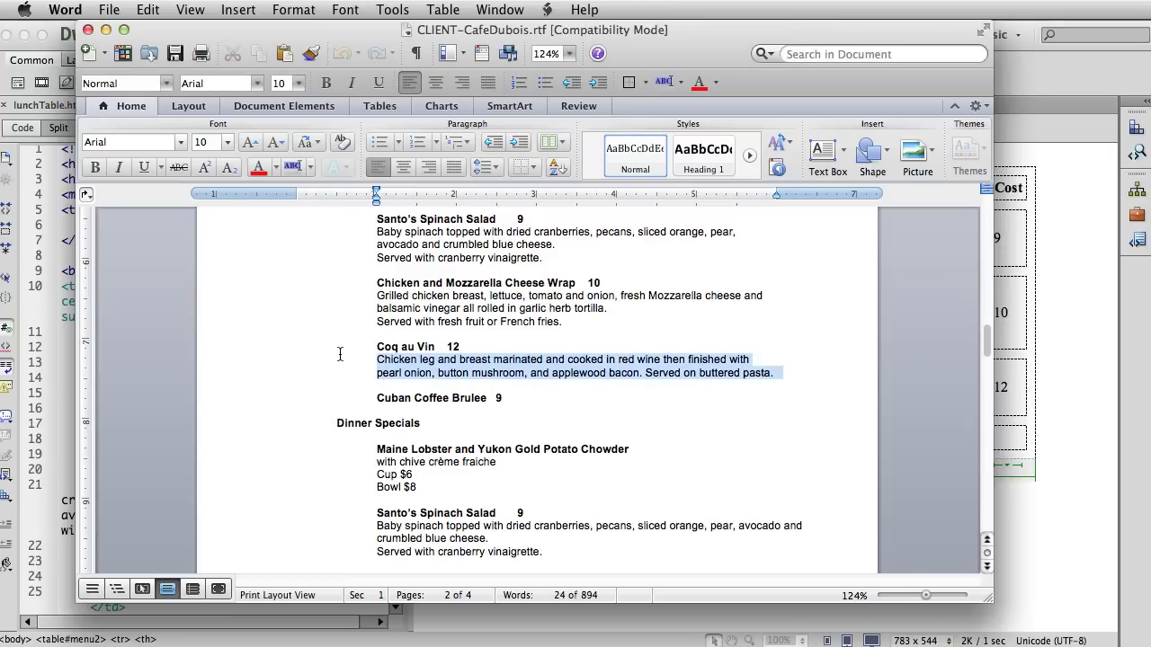
right_click(536, 372)
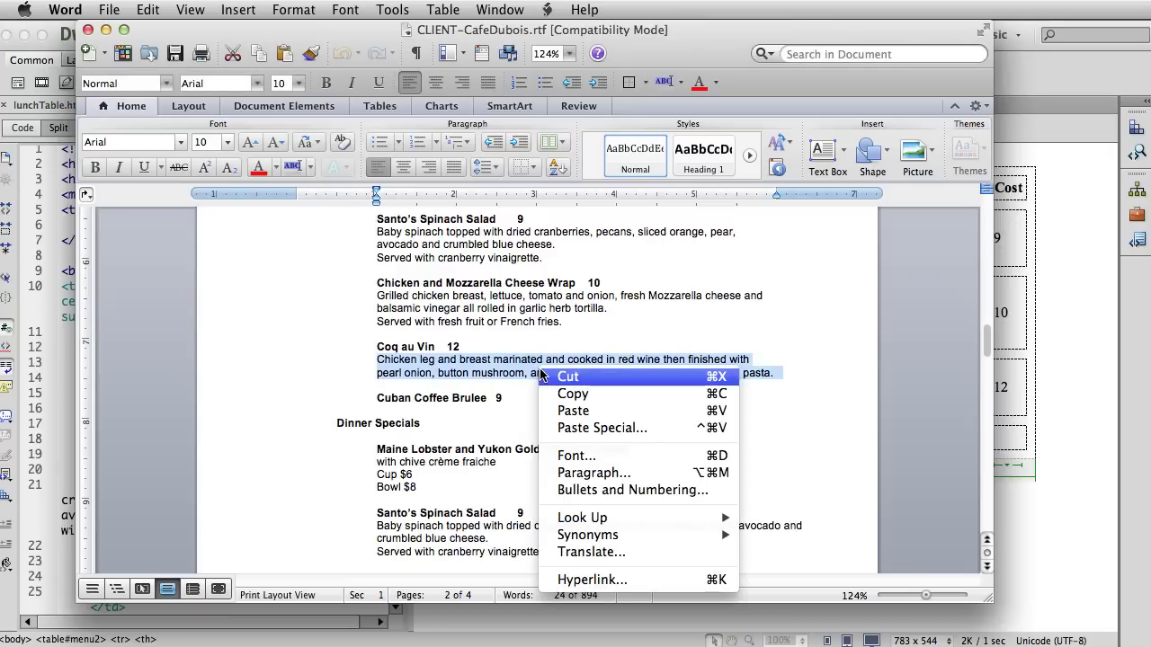
click(586, 395)
Return to Dreamweaver, examine the Paste Special options at the start of the Santo's Spinach Salad description, and close them without pasting.
click(1018, 79)
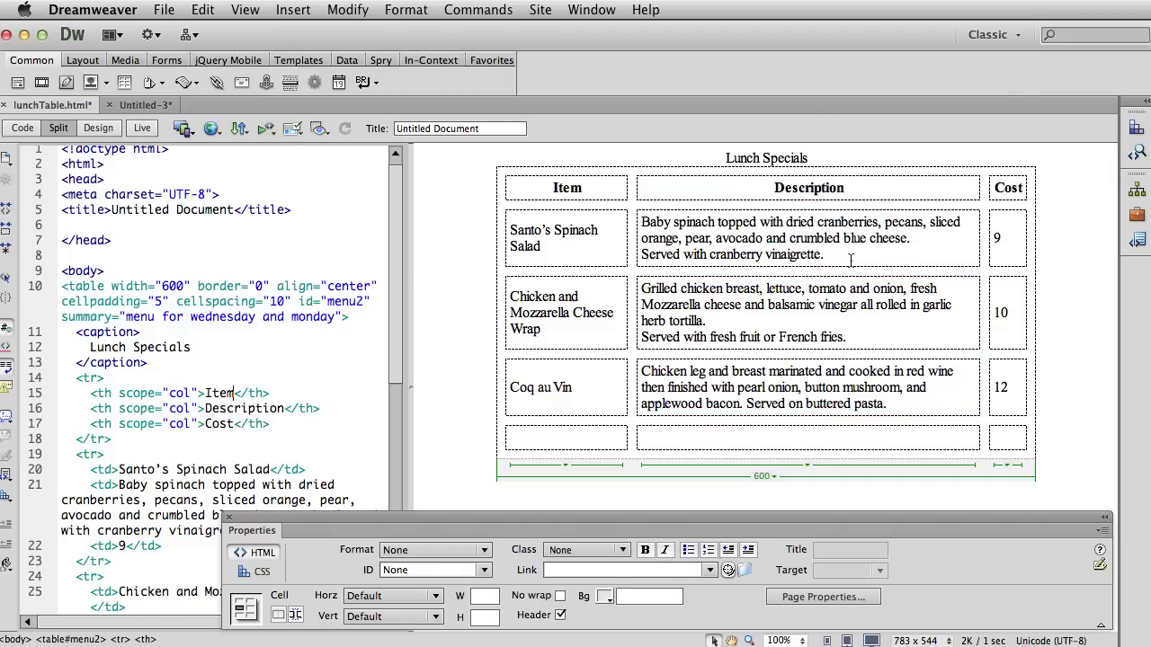
click(641, 222)
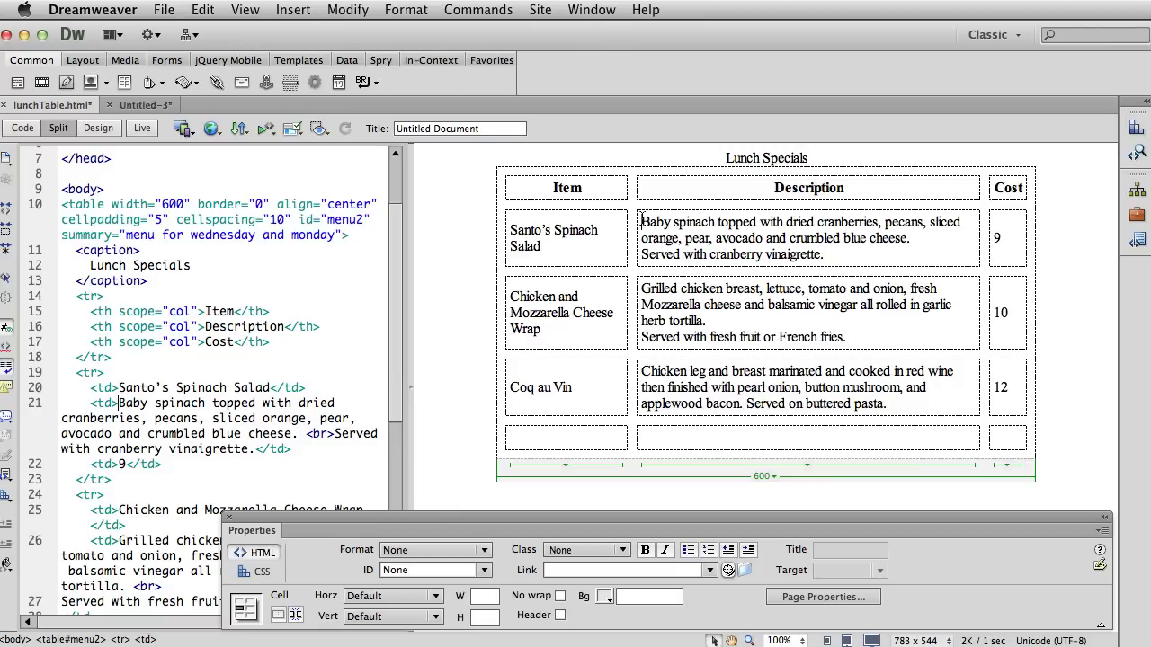
right_click(642, 221)
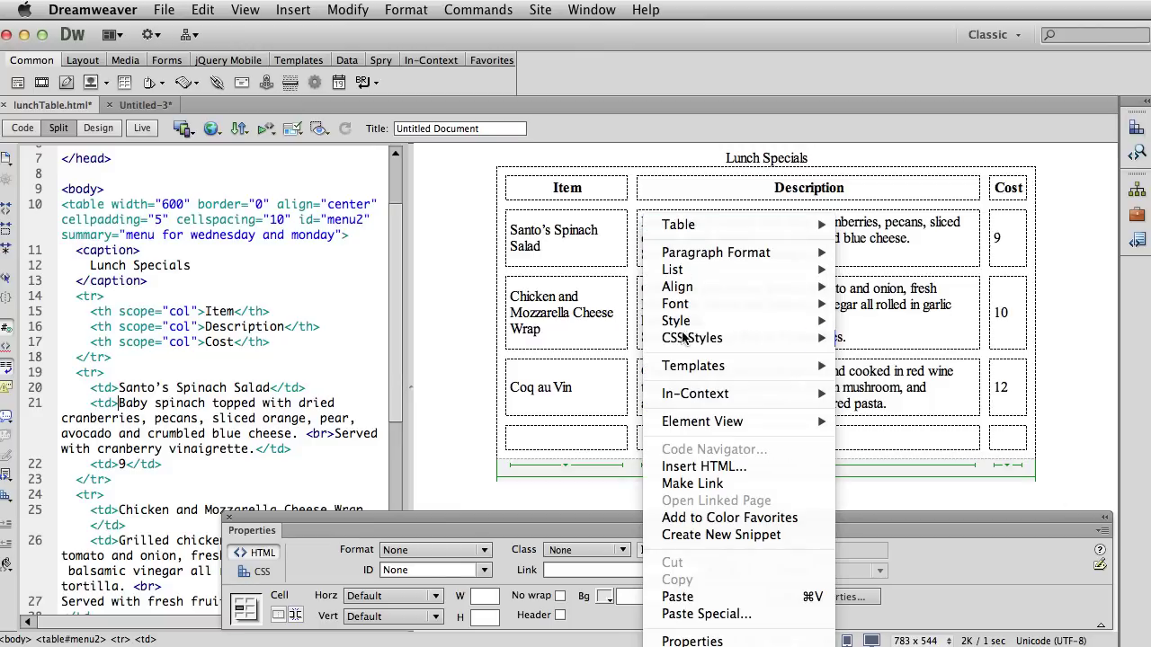
click(701, 614)
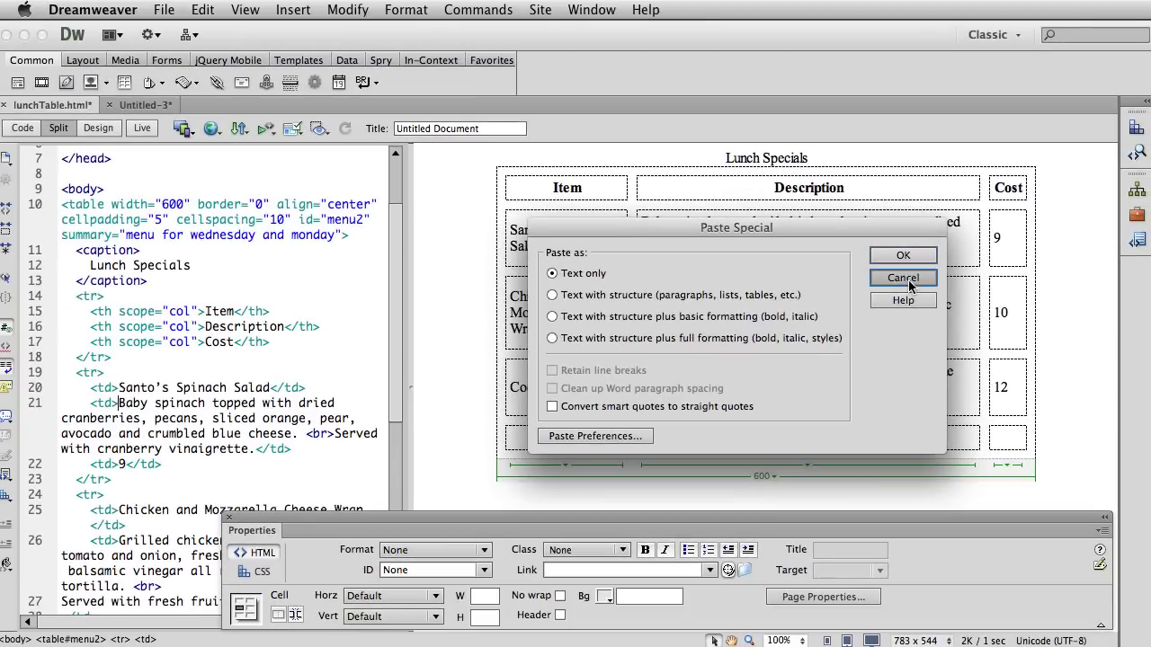
click(903, 278)
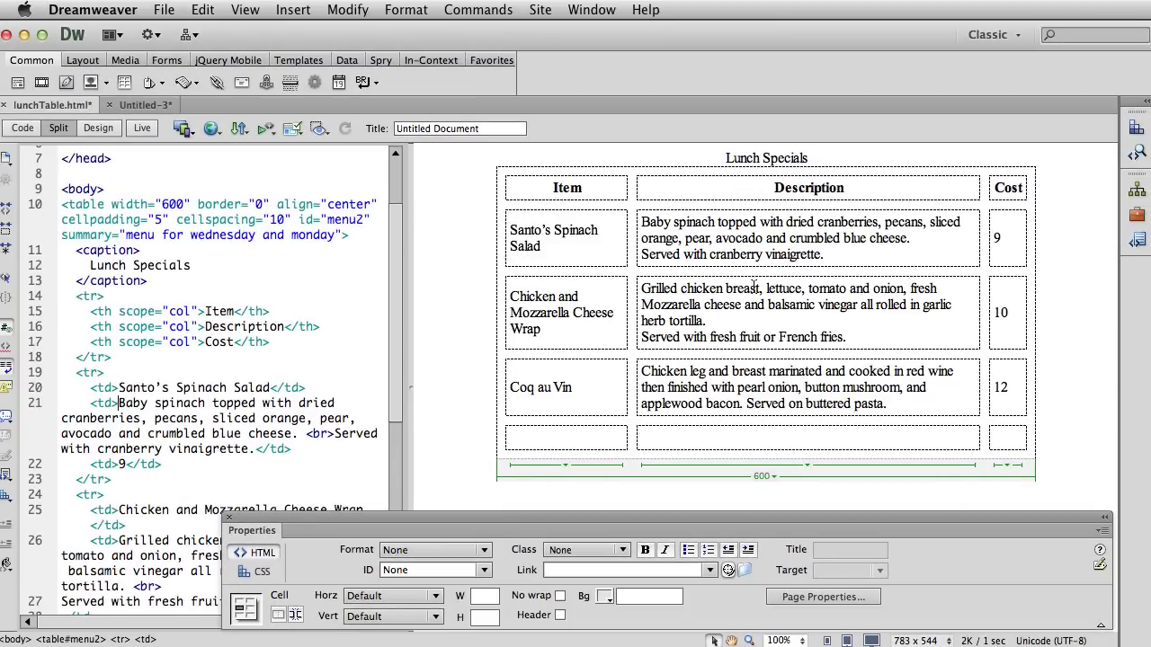
Select the whole menu2 table in lunchTable.html to examine its table properties.
key(Right)
key(Right)
key(Right)
key(Right)
click(1035, 188)
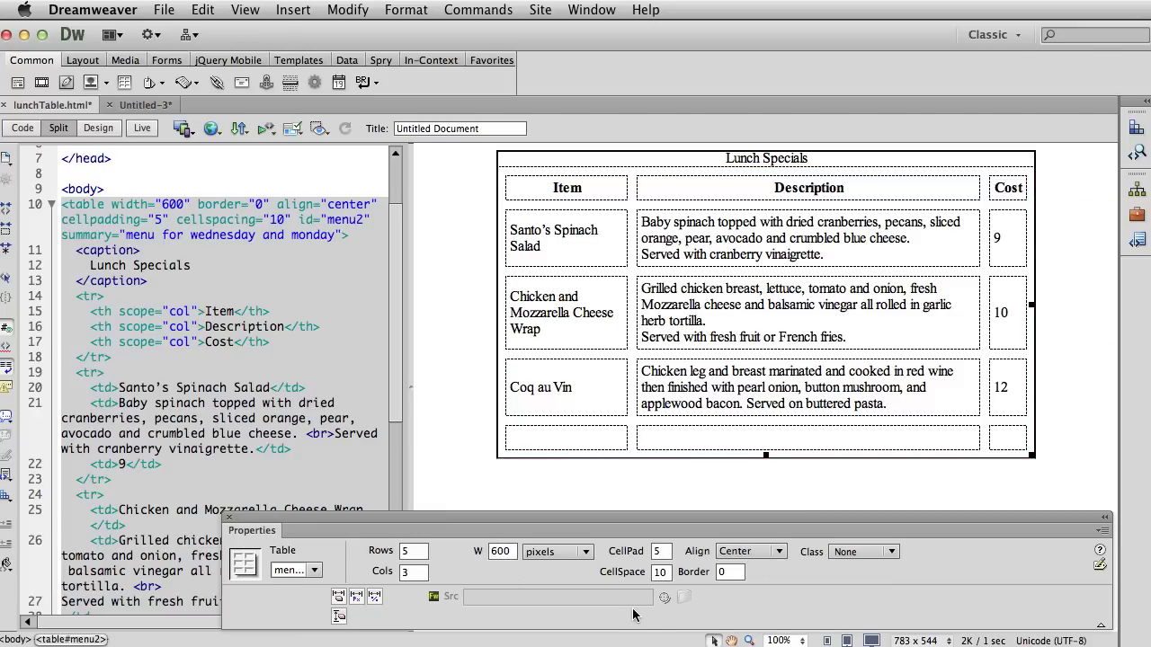
Try left and right horizontal alignment on the Item header cell, and set it to Center.
click(606, 187)
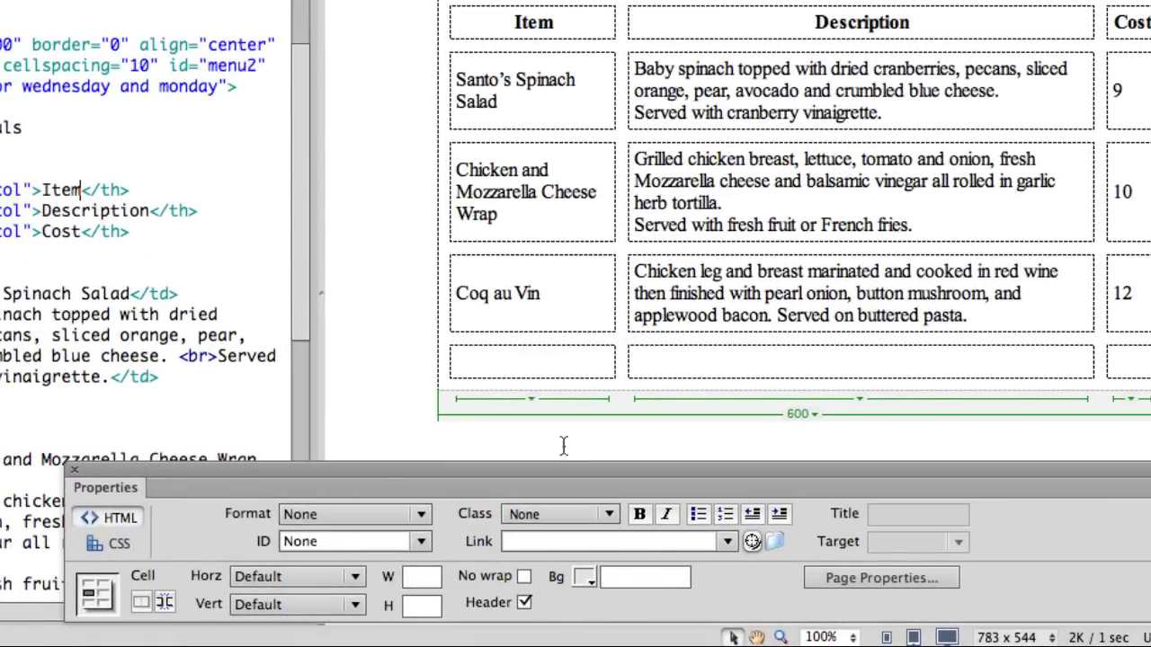
drag(545, 471, 575, 405)
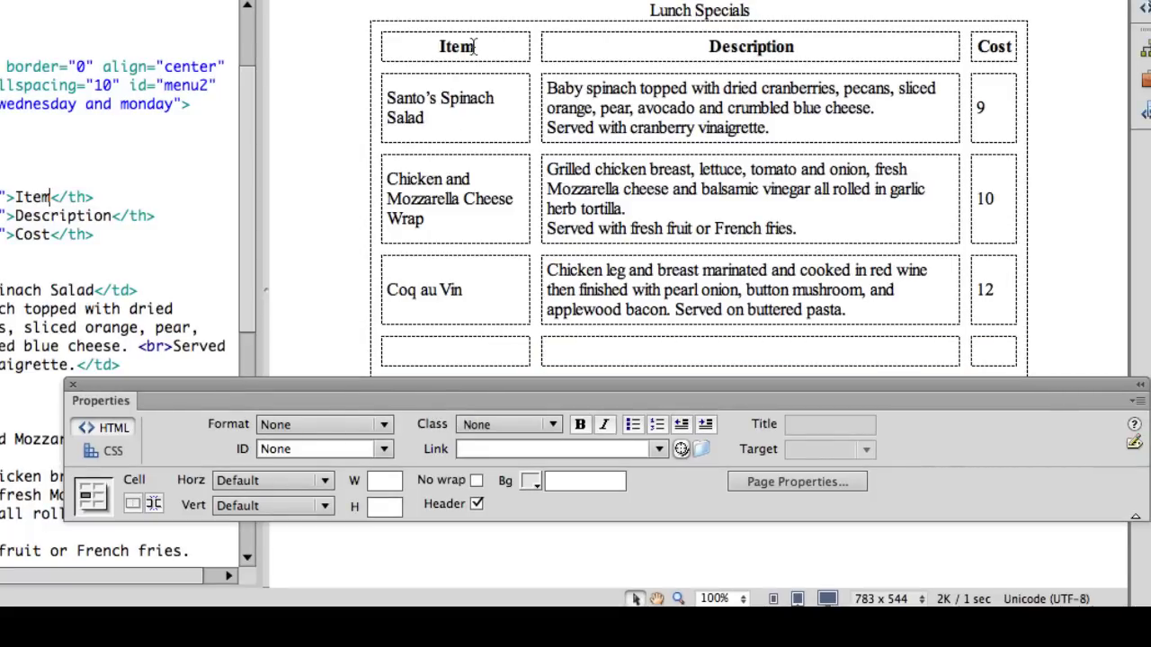
click(270, 480)
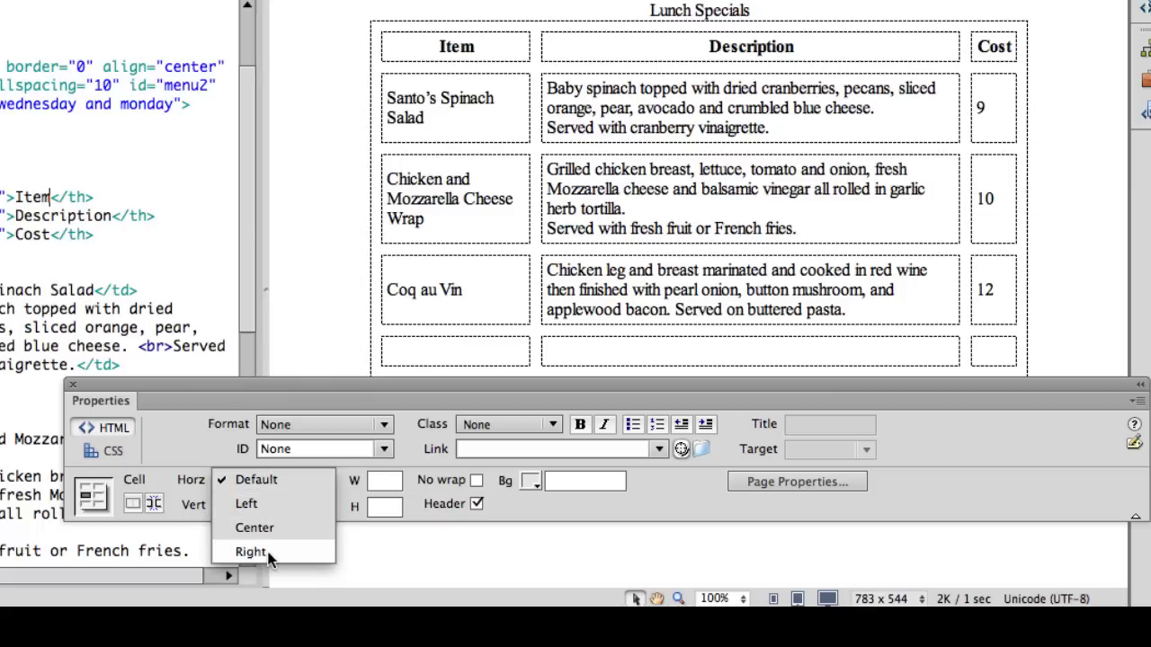
click(250, 504)
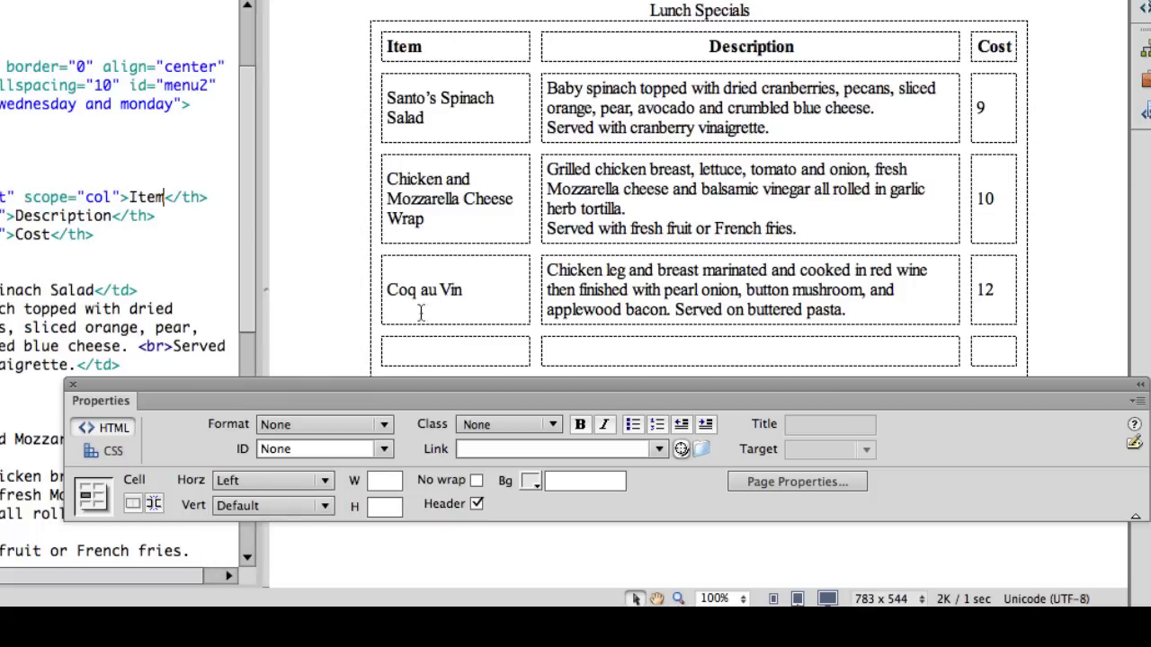
click(308, 487)
click(269, 528)
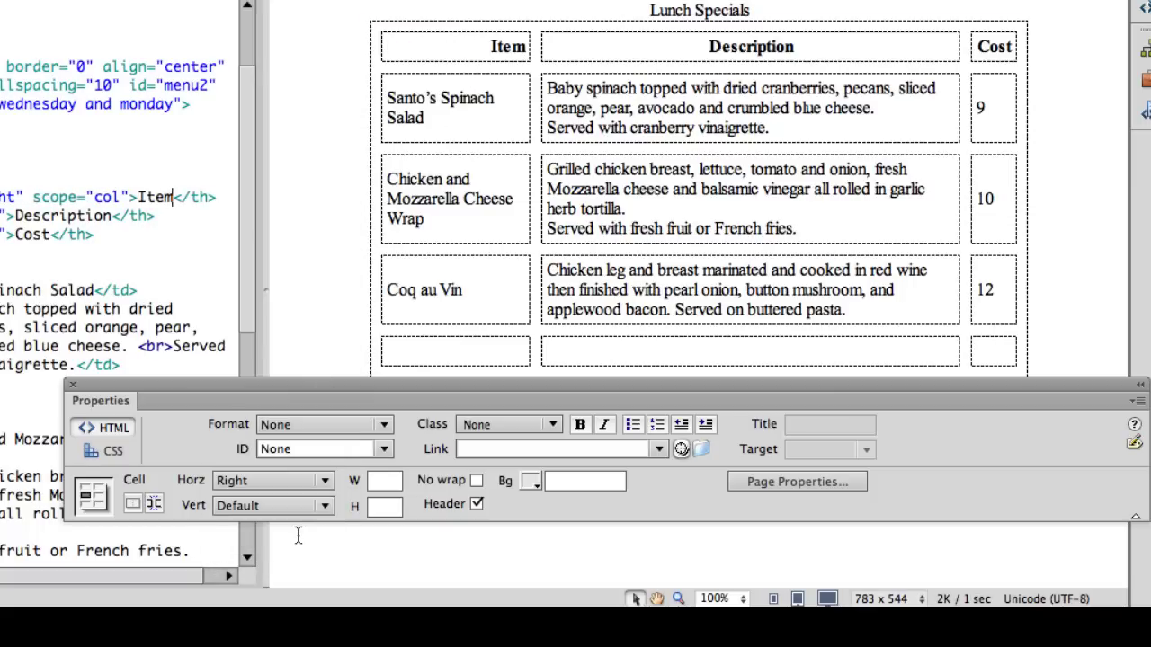
click(289, 479)
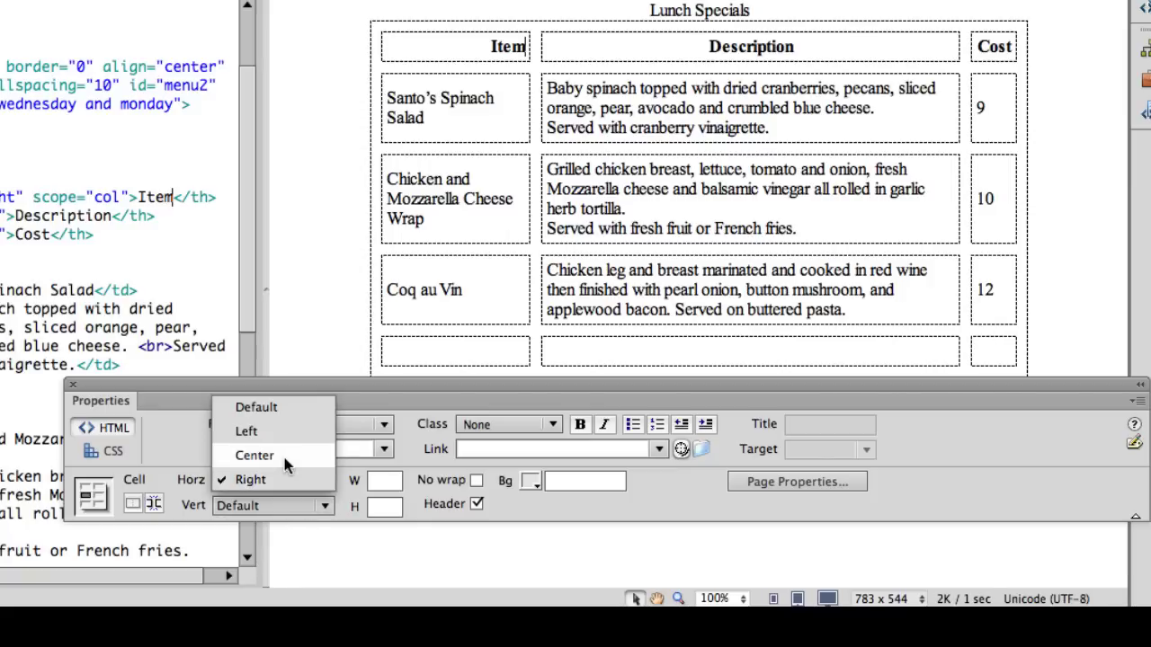
click(282, 454)
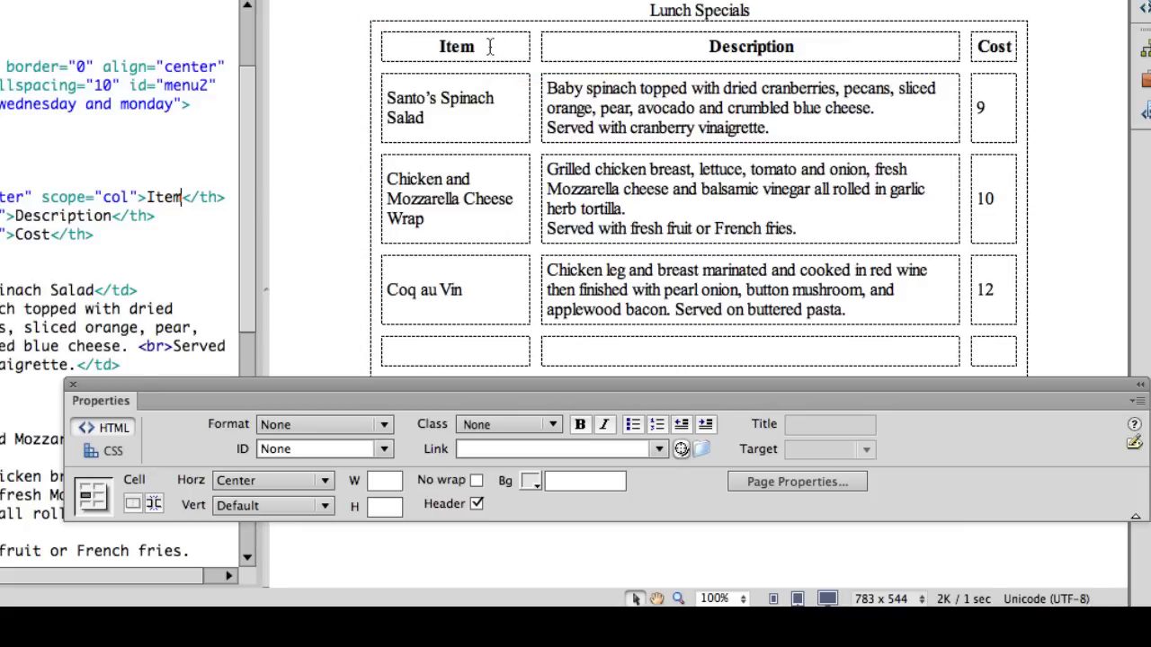
Select all cells of the Item column, try centering them, and set their horizontal alignment to Left.
drag(490, 47, 477, 344)
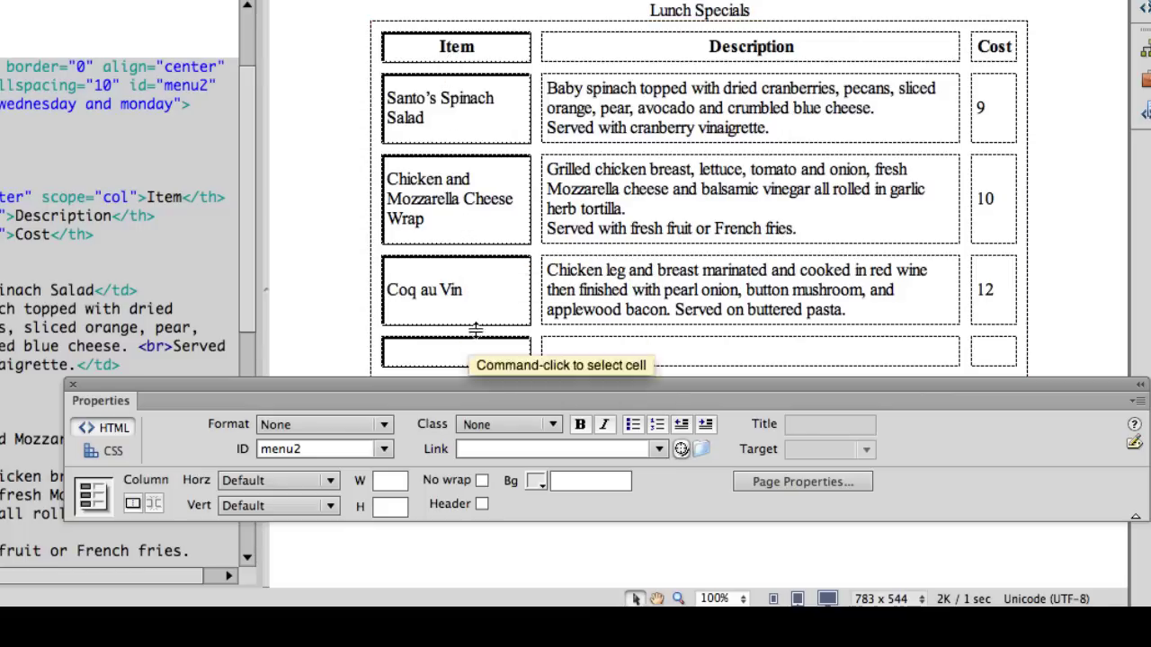
click(295, 480)
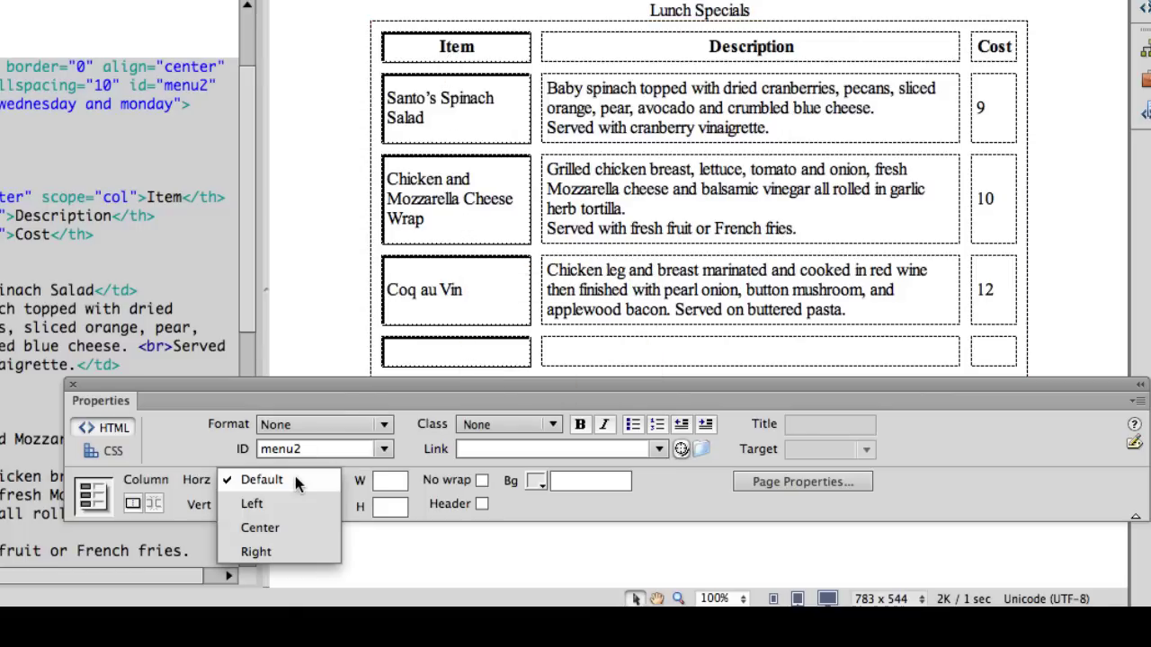
click(289, 526)
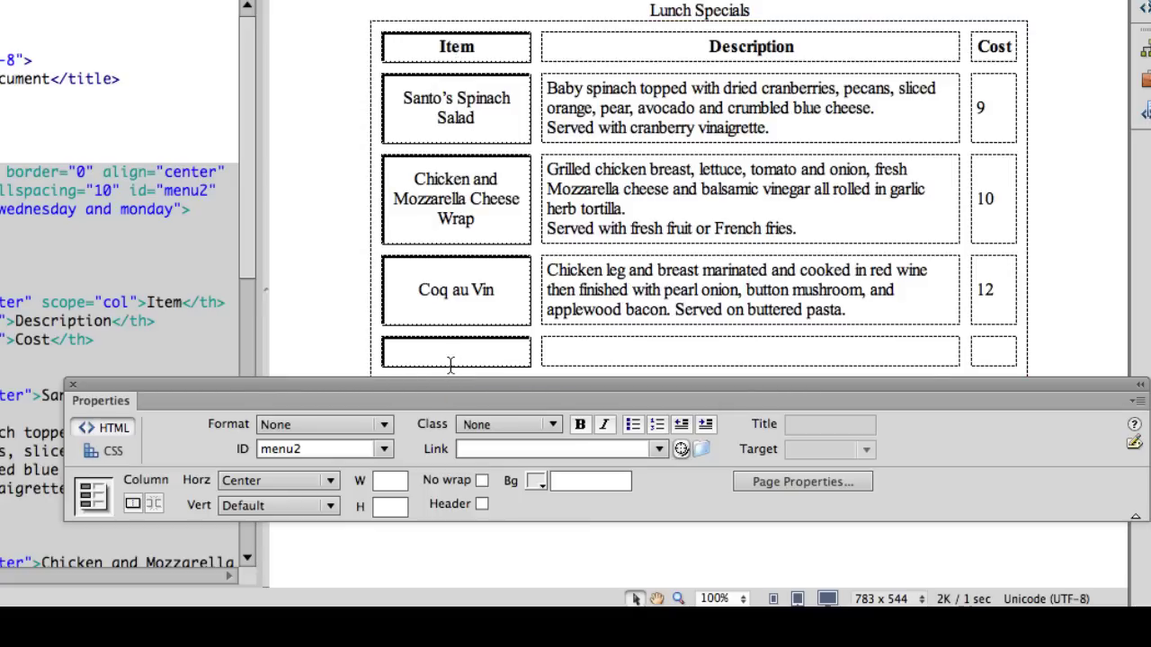
click(284, 479)
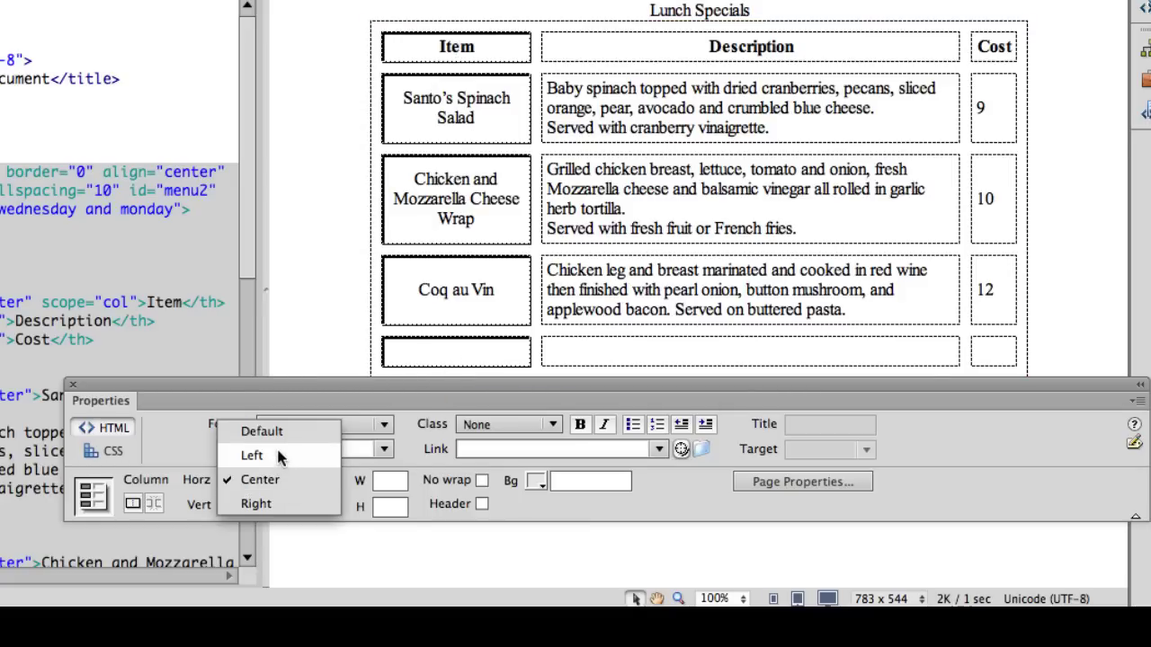
click(283, 456)
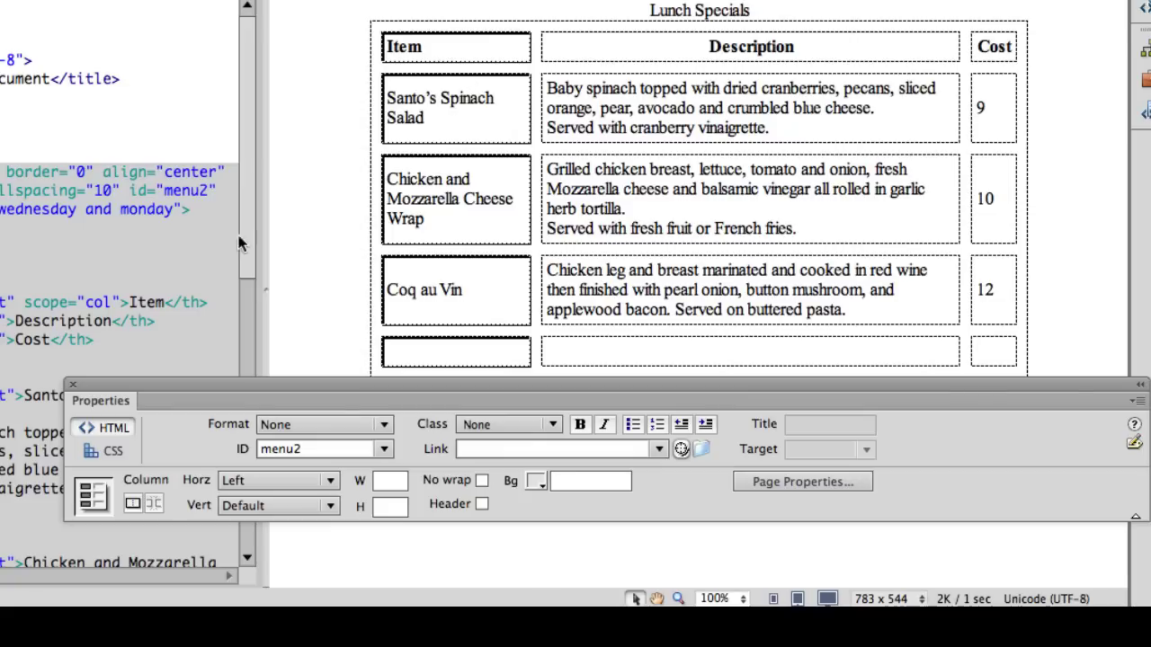
Set only the Item header cell's horizontal alignment back to Center.
click(437, 53)
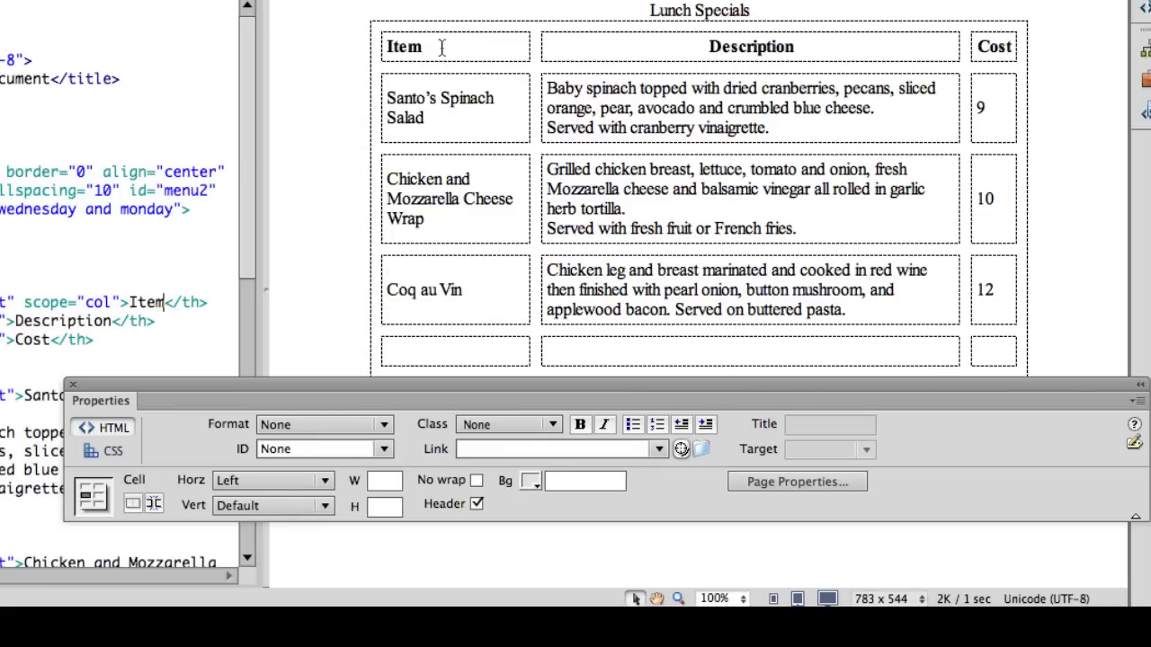
click(280, 479)
click(275, 502)
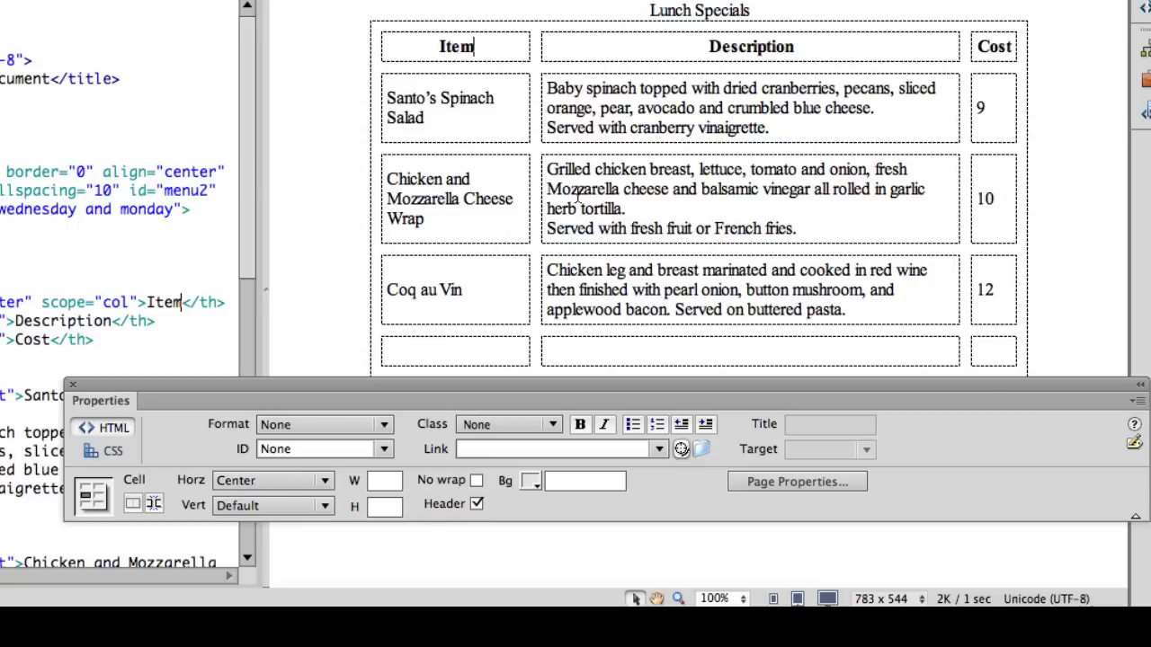
Try middle and bottom vertical alignment on the Coq au Vin item cell, and set it to Top.
click(469, 289)
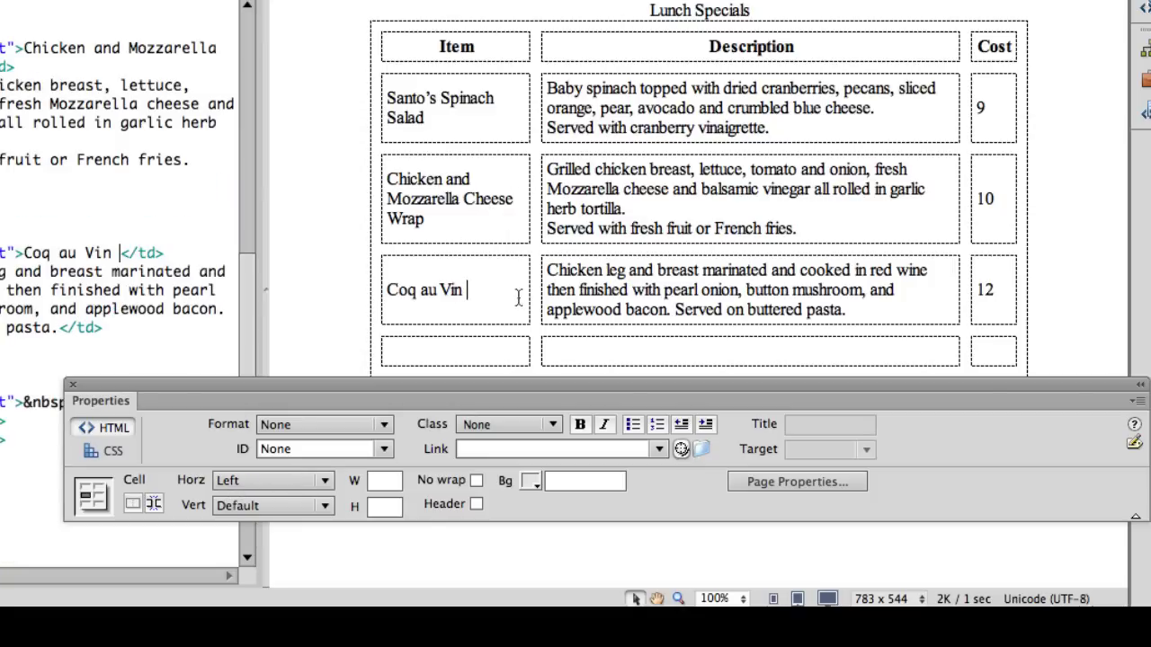
click(300, 506)
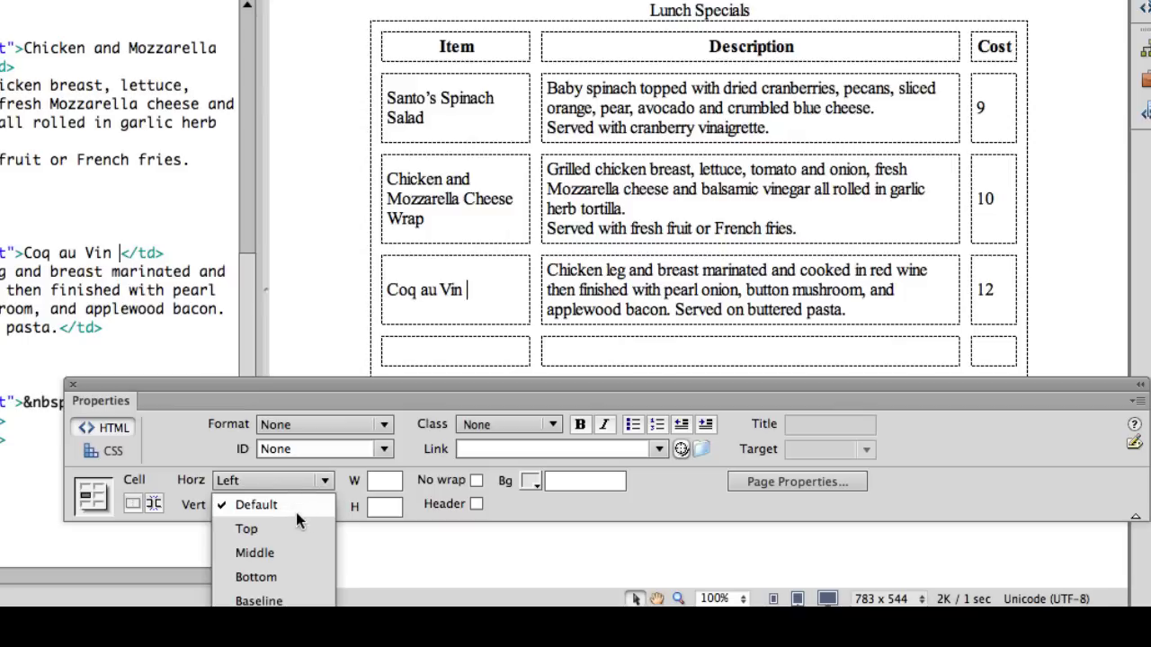
click(288, 528)
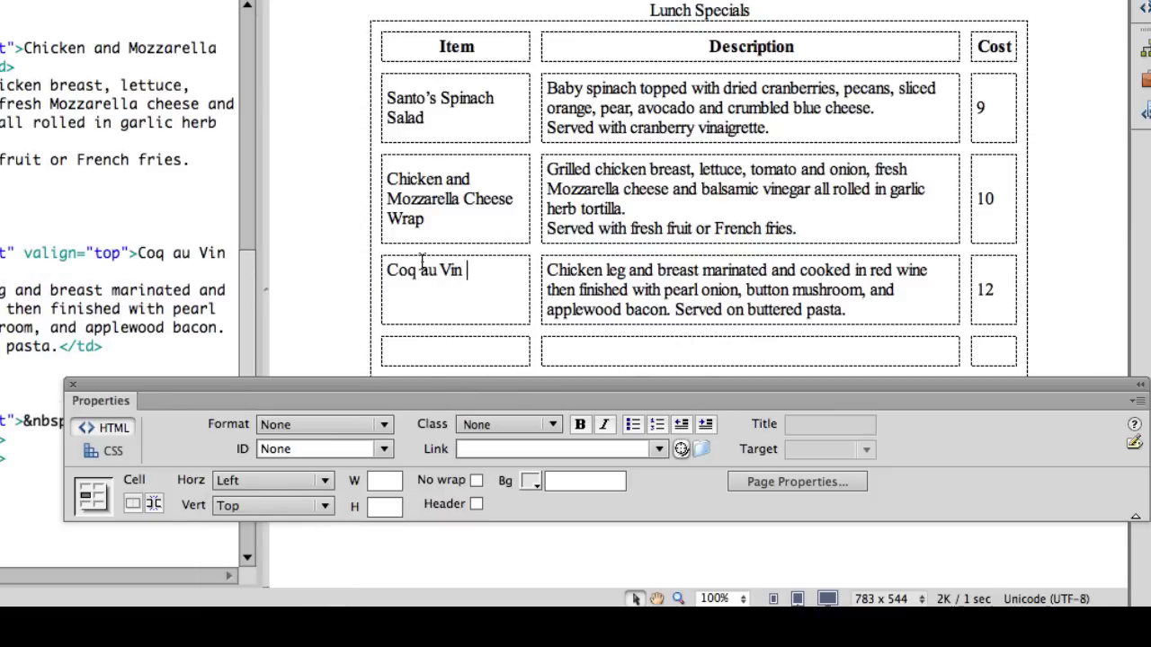
click(295, 504)
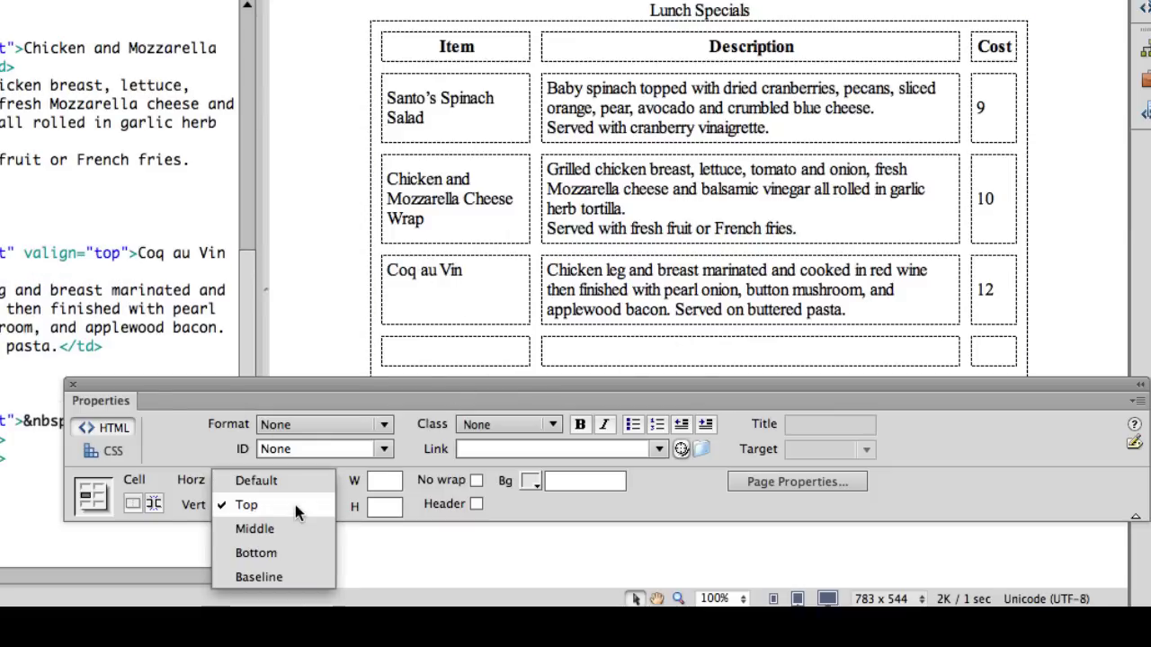
click(287, 530)
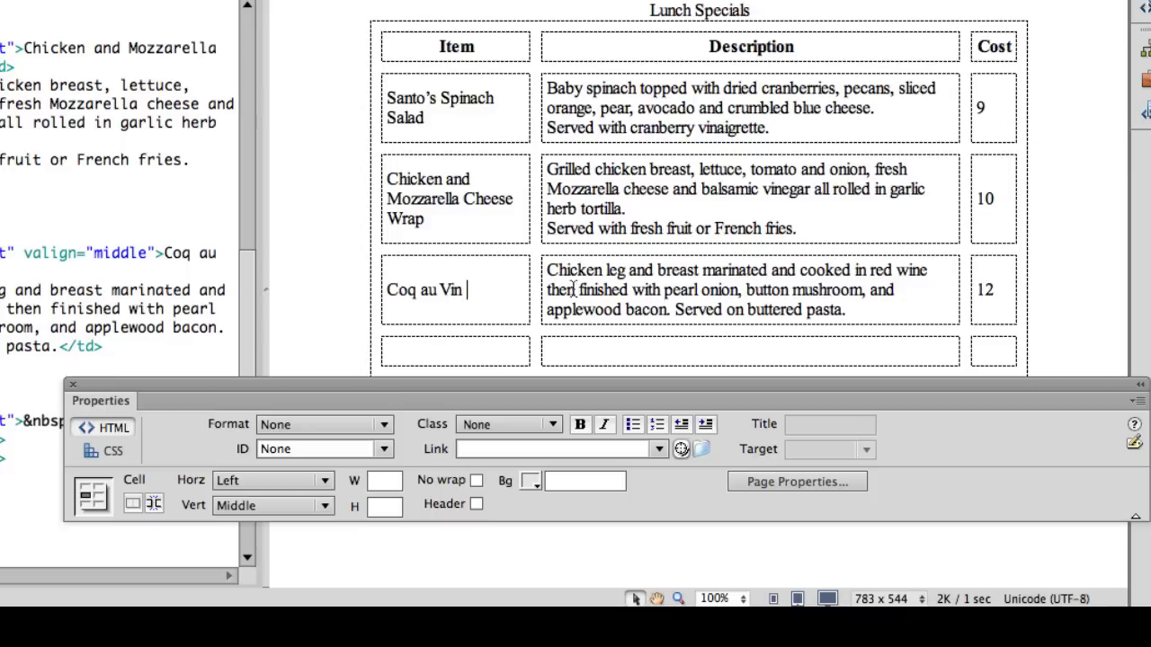
click(294, 505)
click(291, 527)
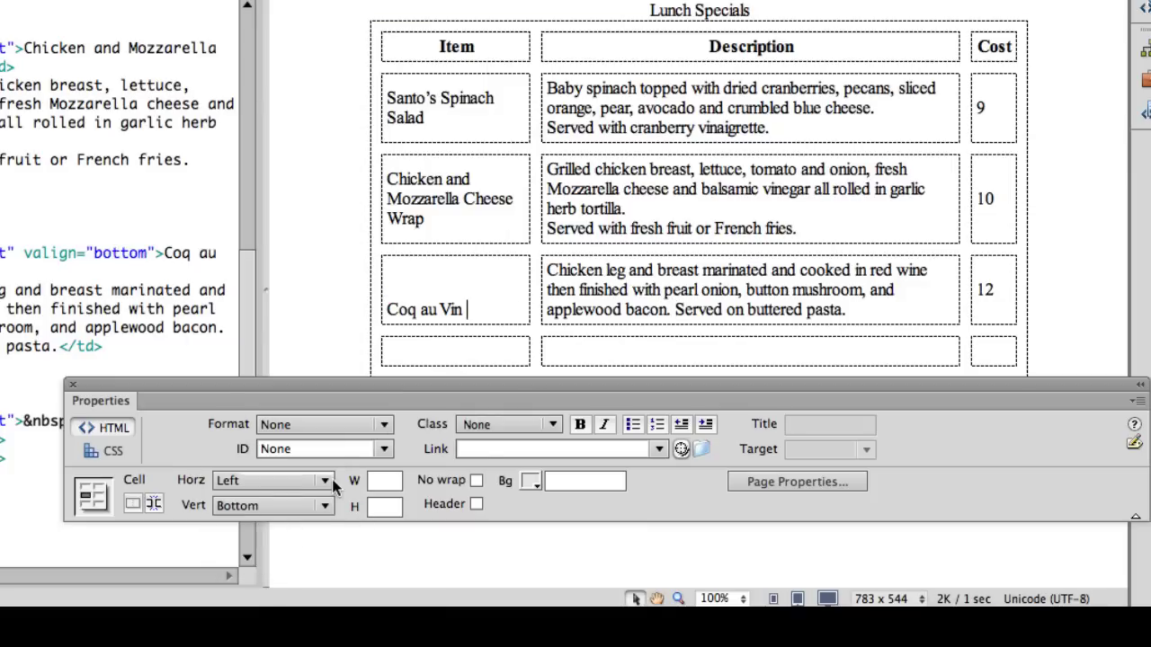
click(314, 505)
click(314, 456)
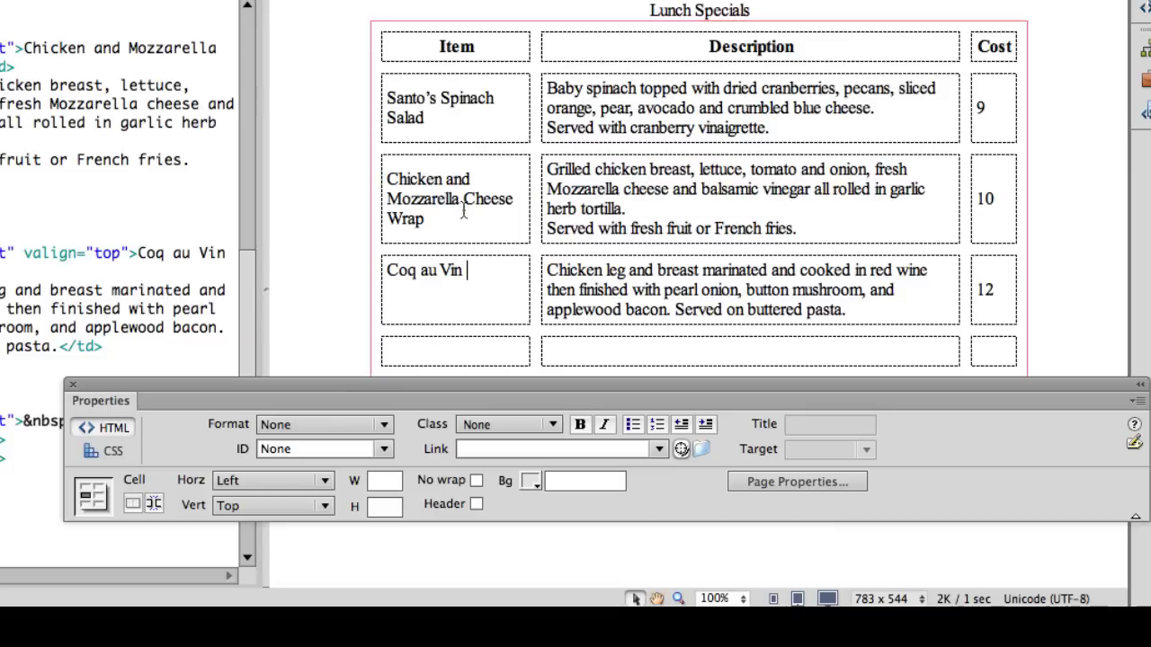
Set the vertical alignment of the three filled dish cells in the Item column to Top.
drag(392, 85, 473, 278)
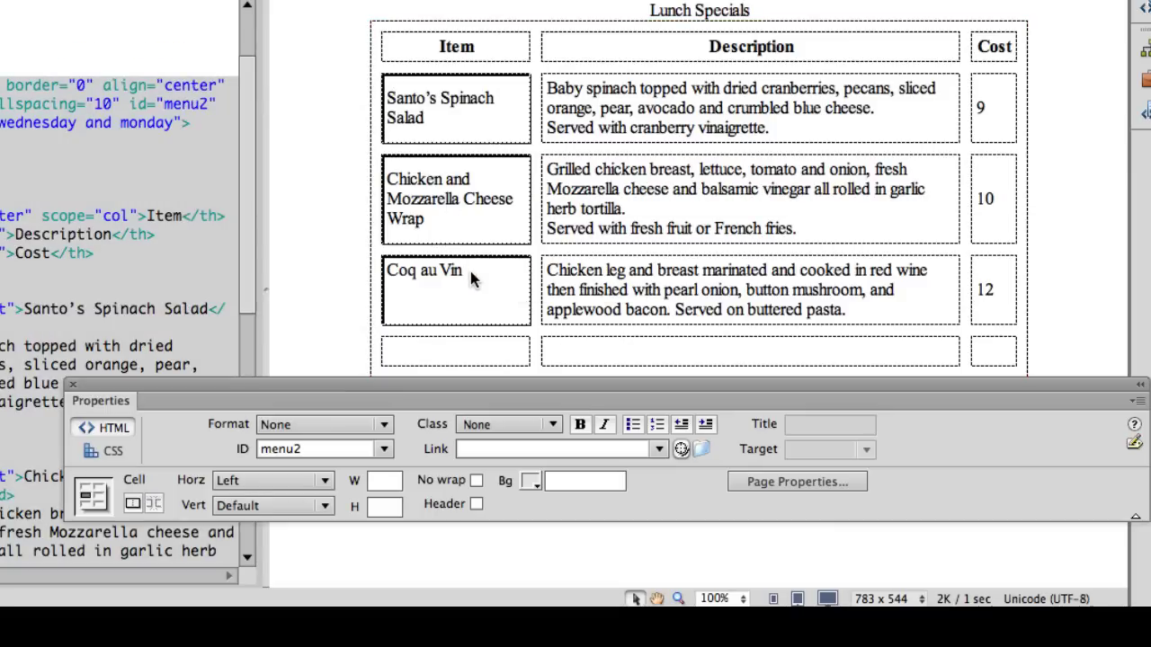
click(307, 506)
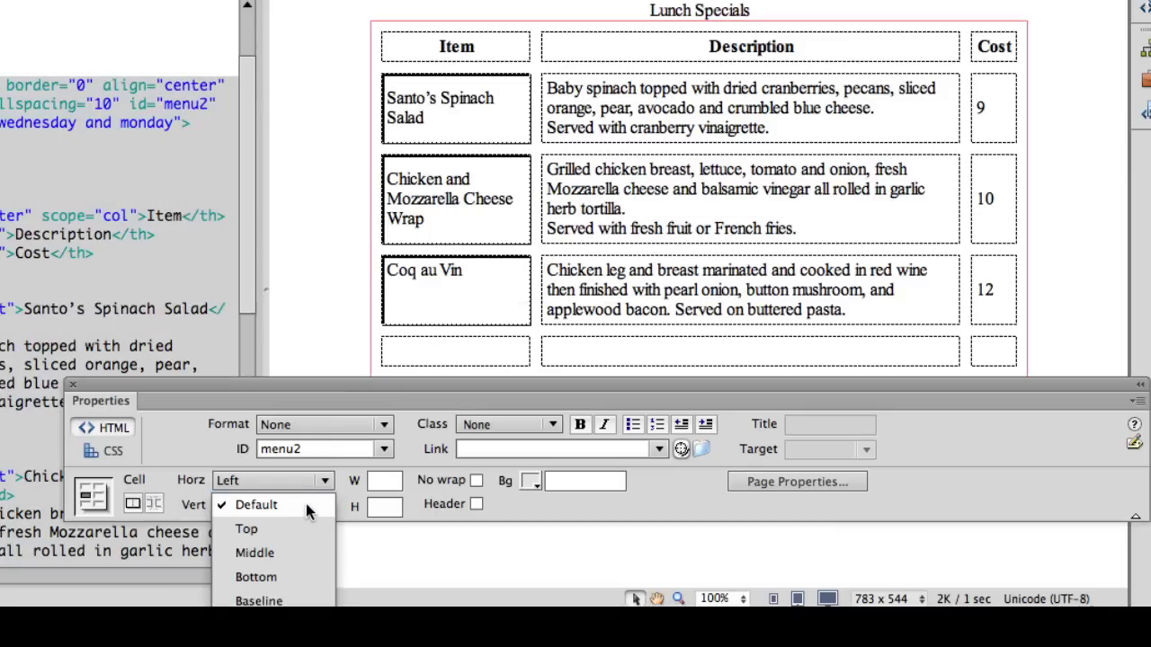
click(296, 532)
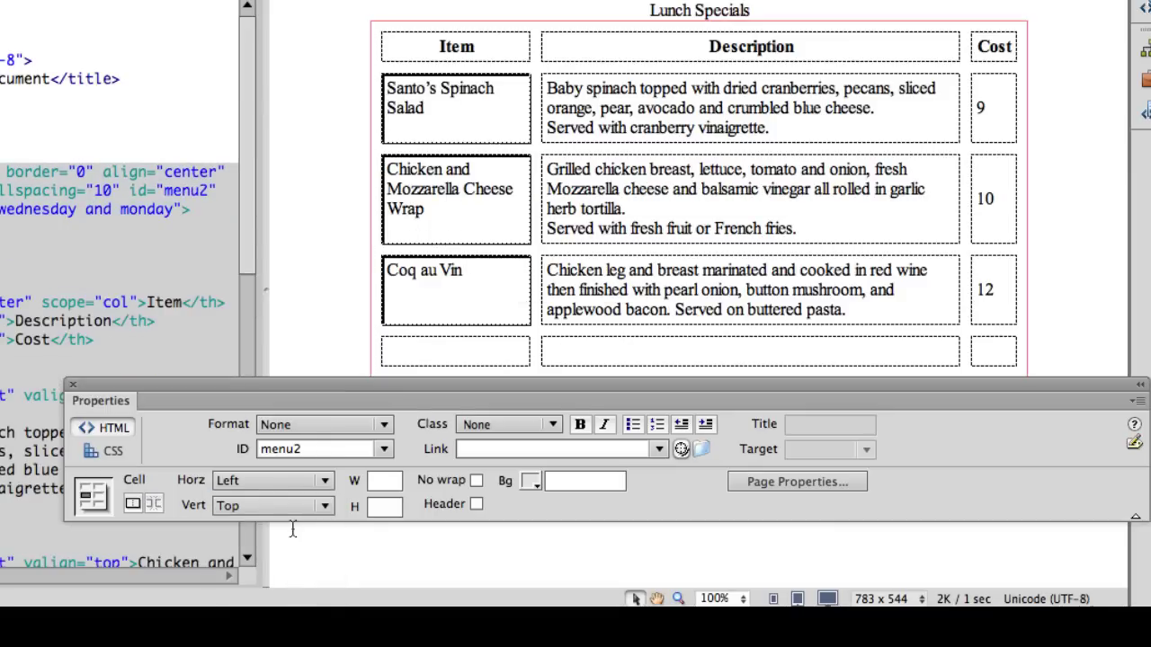
click(578, 107)
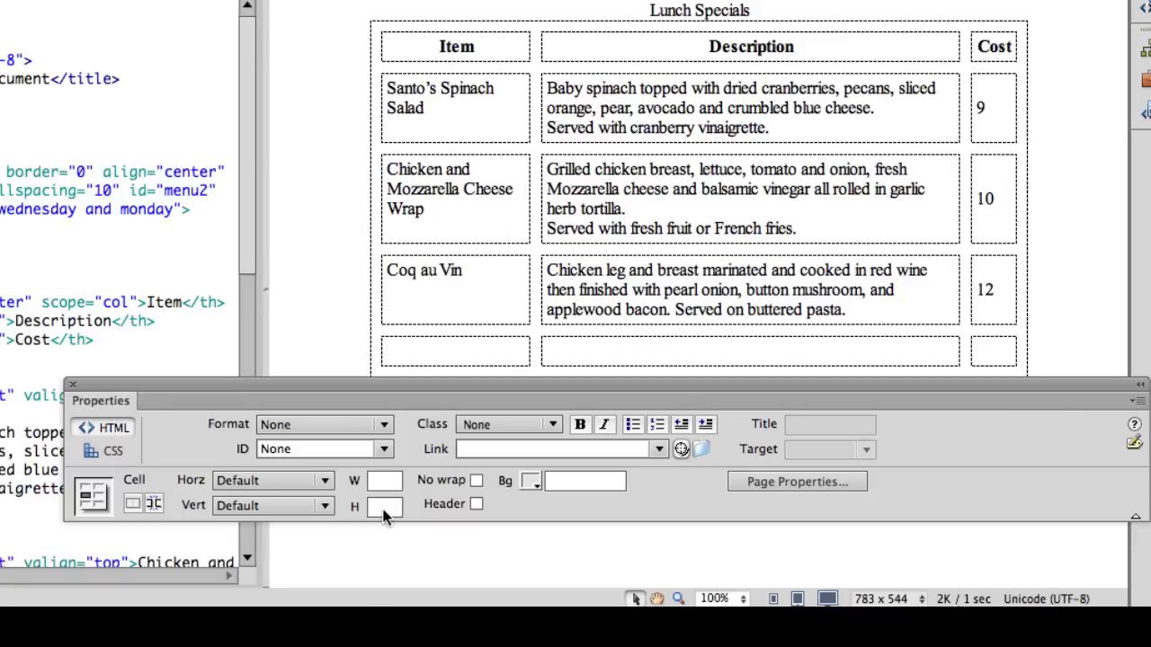
Set the Item header cell's width to 200.
click(445, 109)
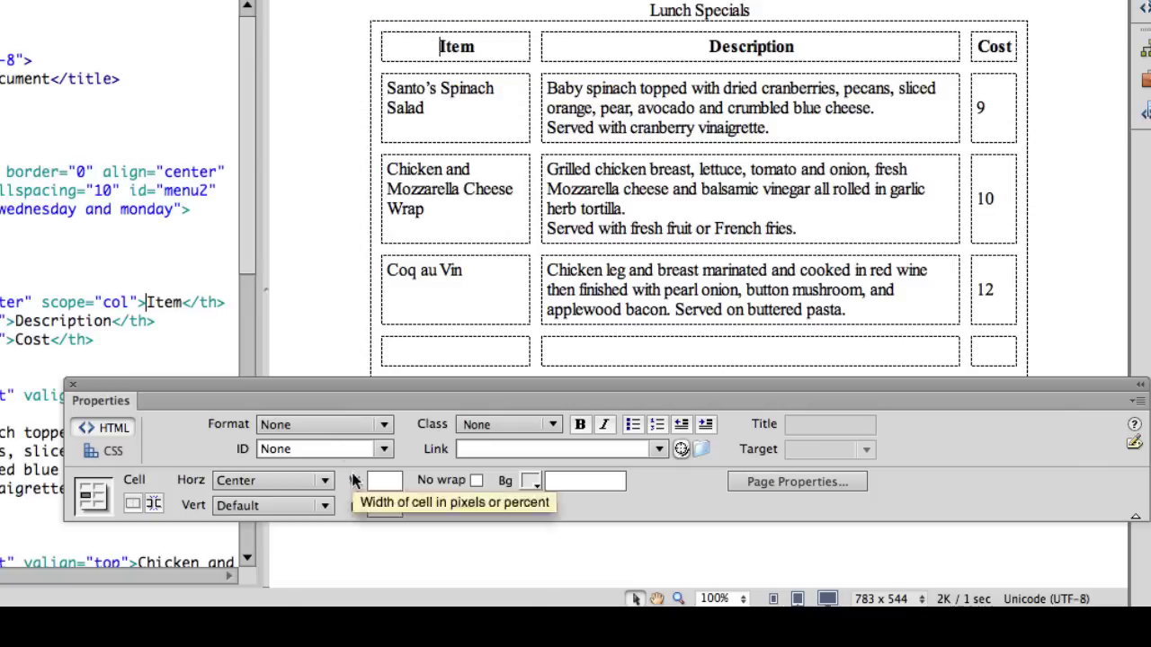
click(384, 483)
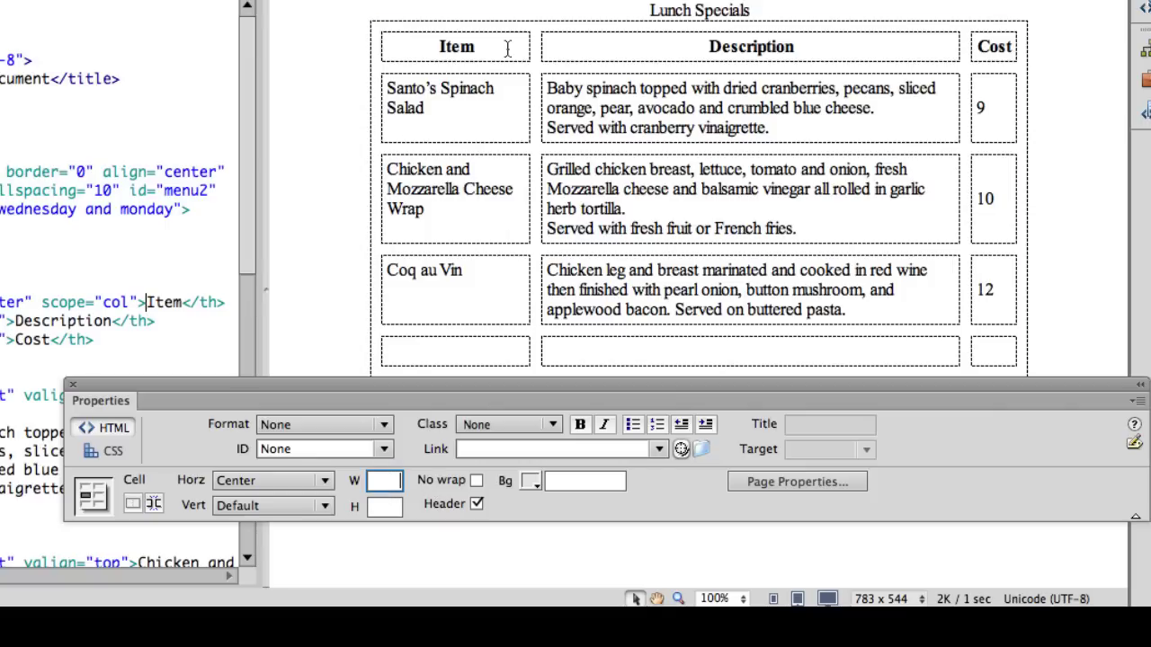
text(200)
key(Return)
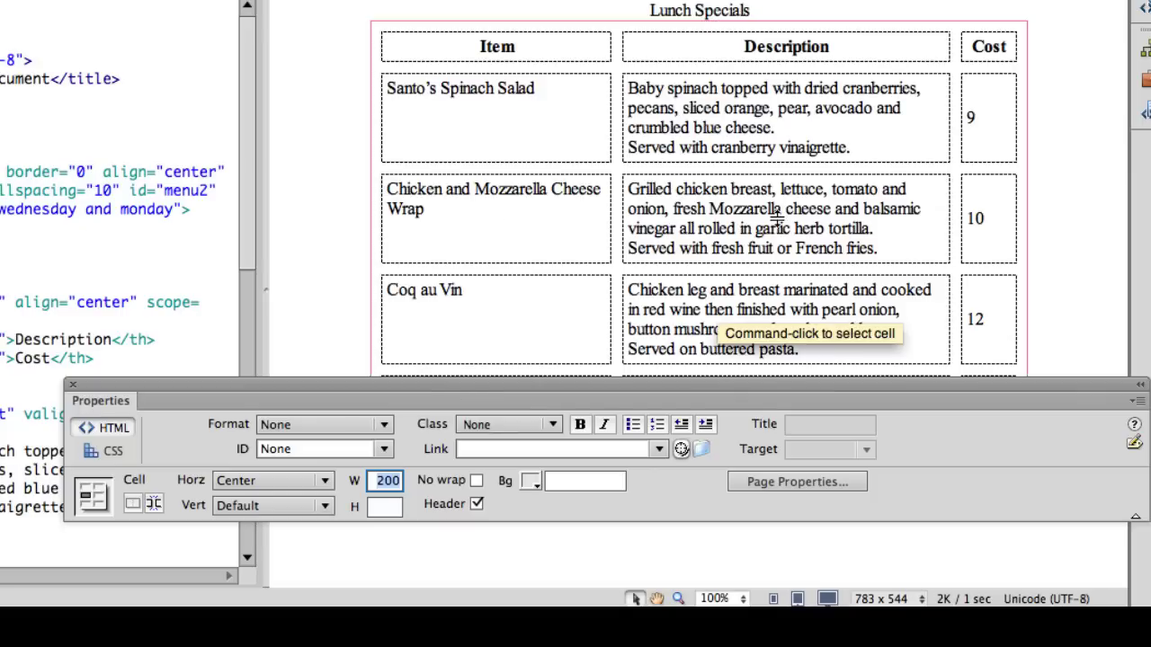
Select the Description column's cells, including the header, and set their width to 200.
click(719, 70)
click(719, 50)
drag(721, 47, 757, 337)
click(386, 480)
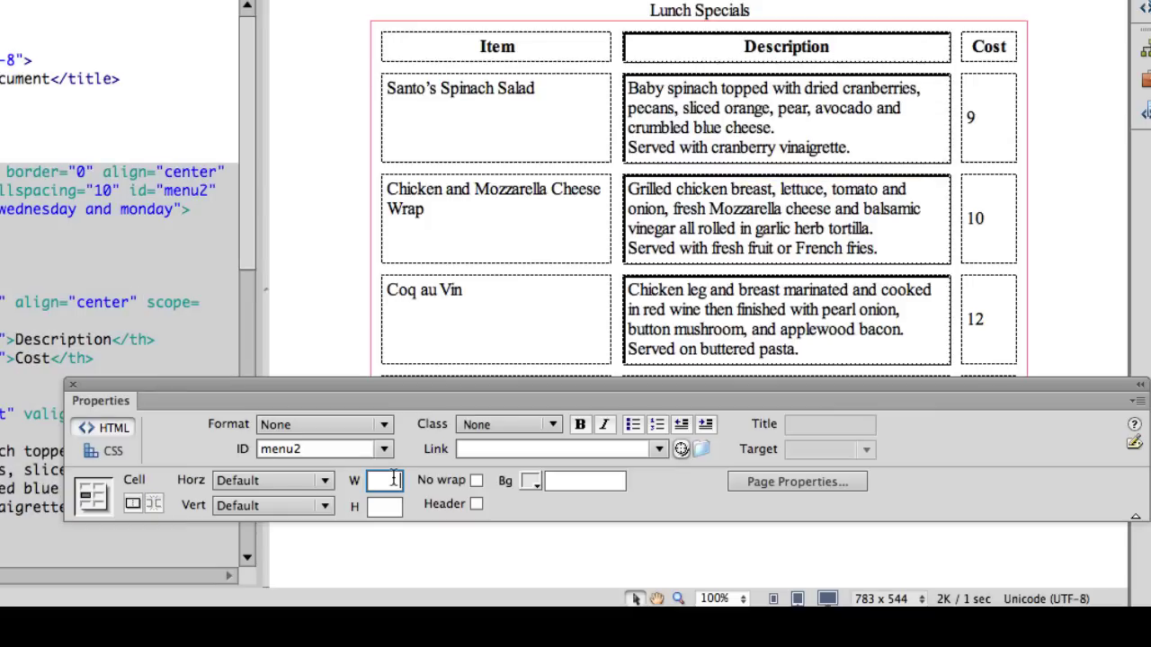
text(200)
key(Return)
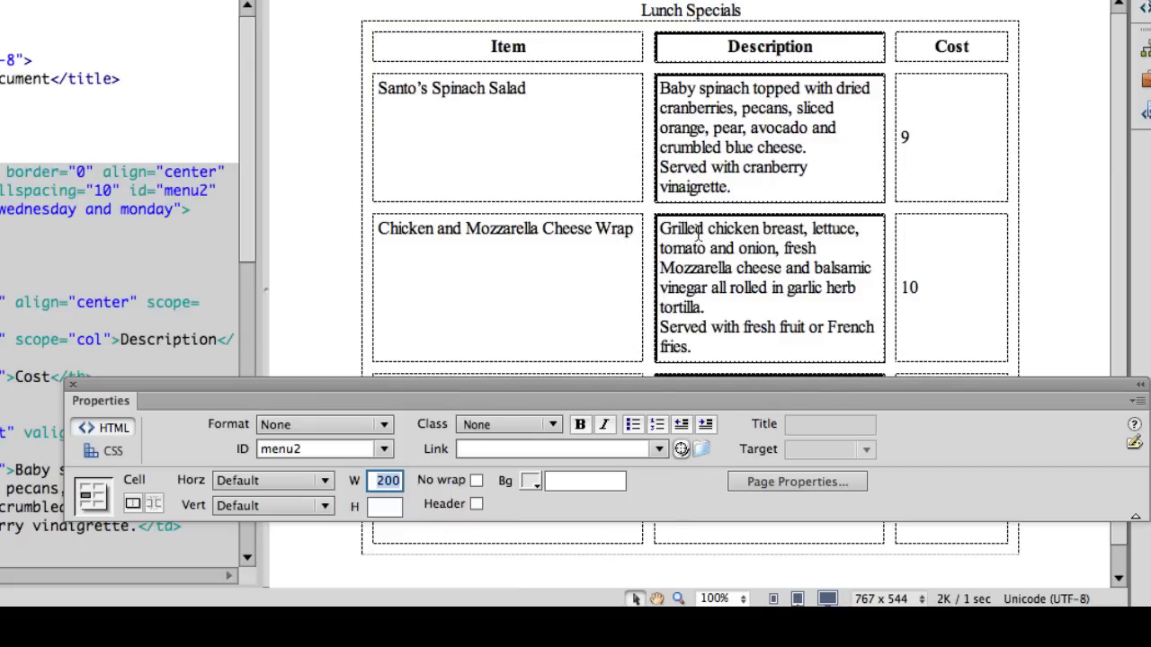
Set the Cost header cell's width to 200.
click(1019, 113)
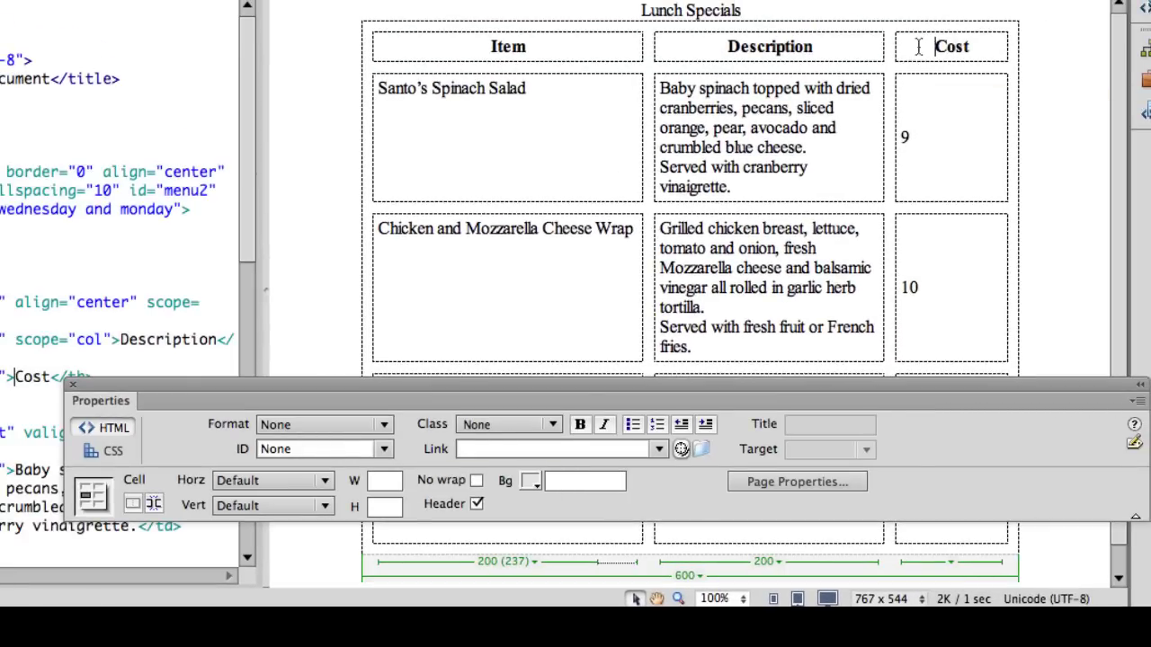
click(384, 484)
text(200)
key(Return)
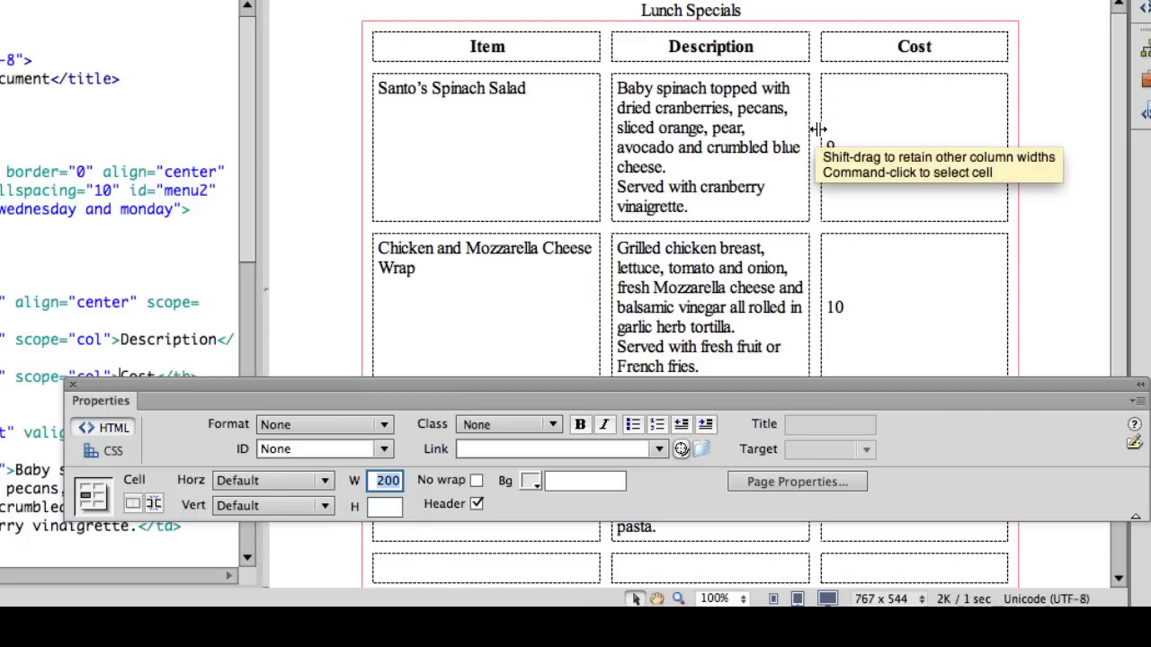
click(907, 158)
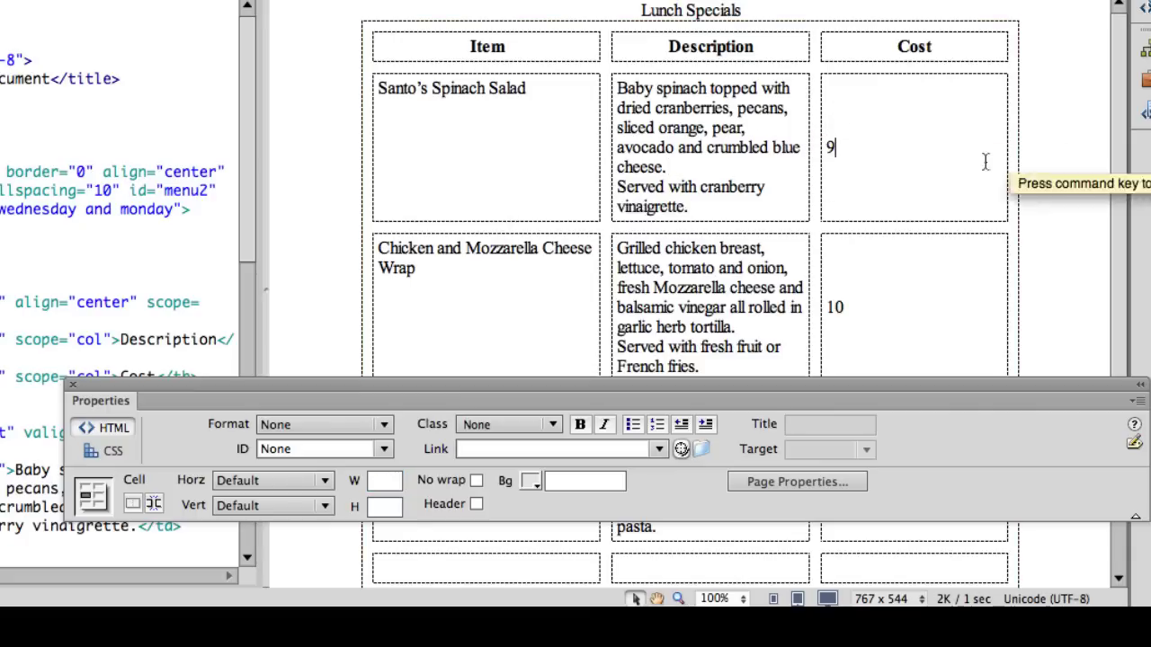
Clear the column widths of the Item, Description and Cost columns.
scroll(1061, 198, down, 2)
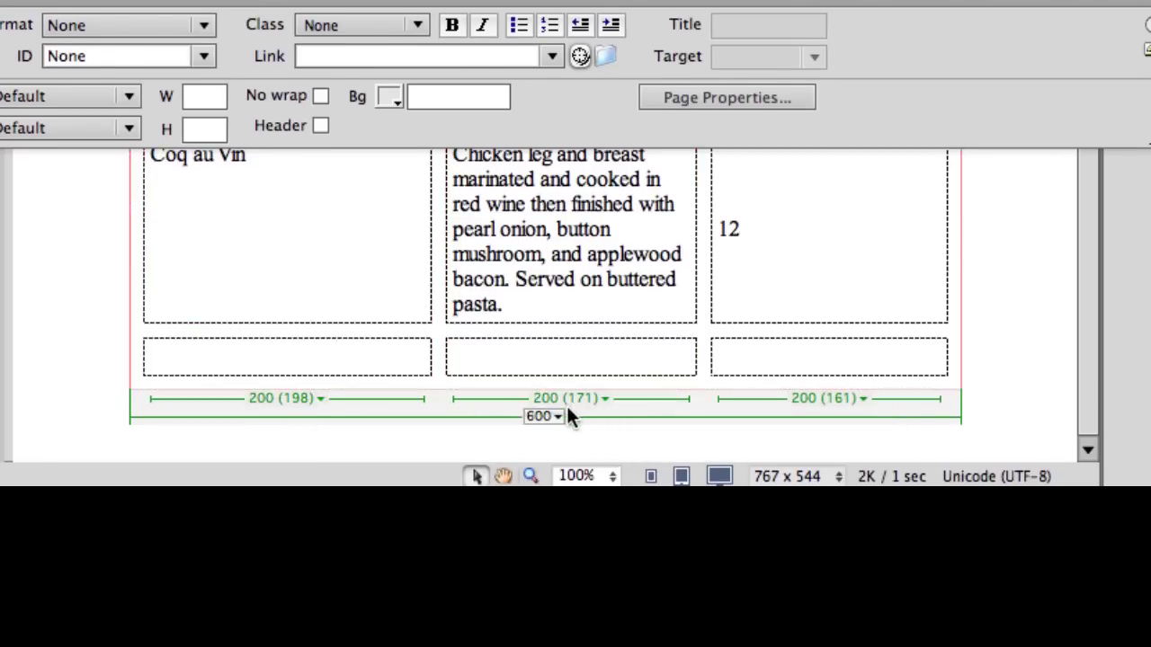
click(320, 397)
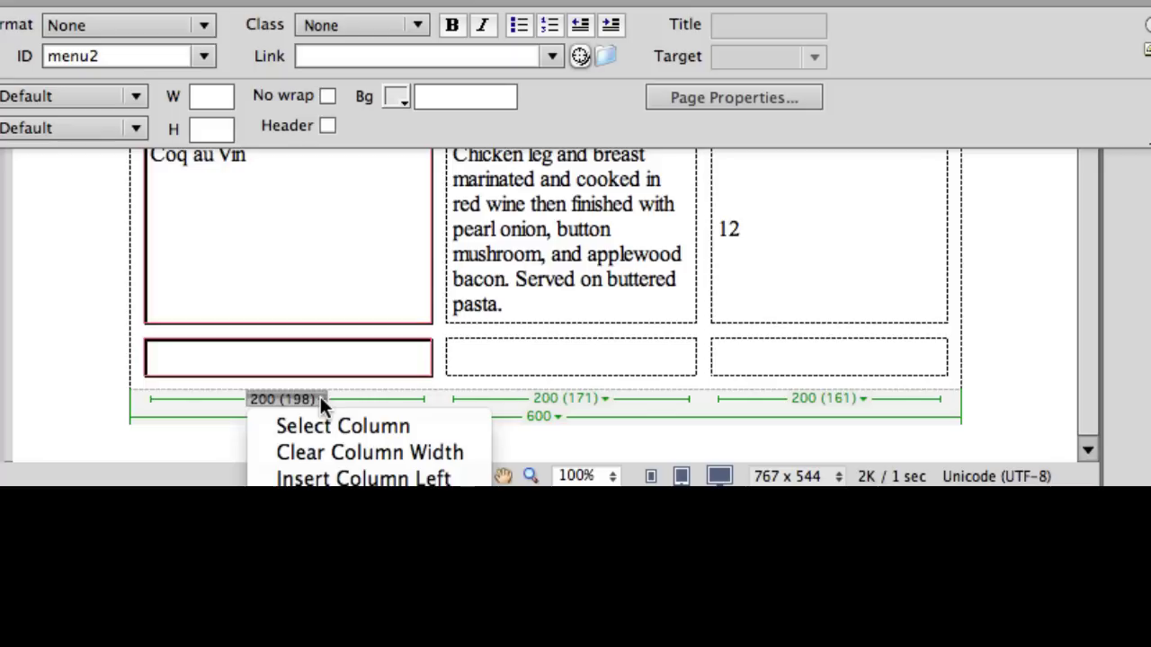
click(322, 449)
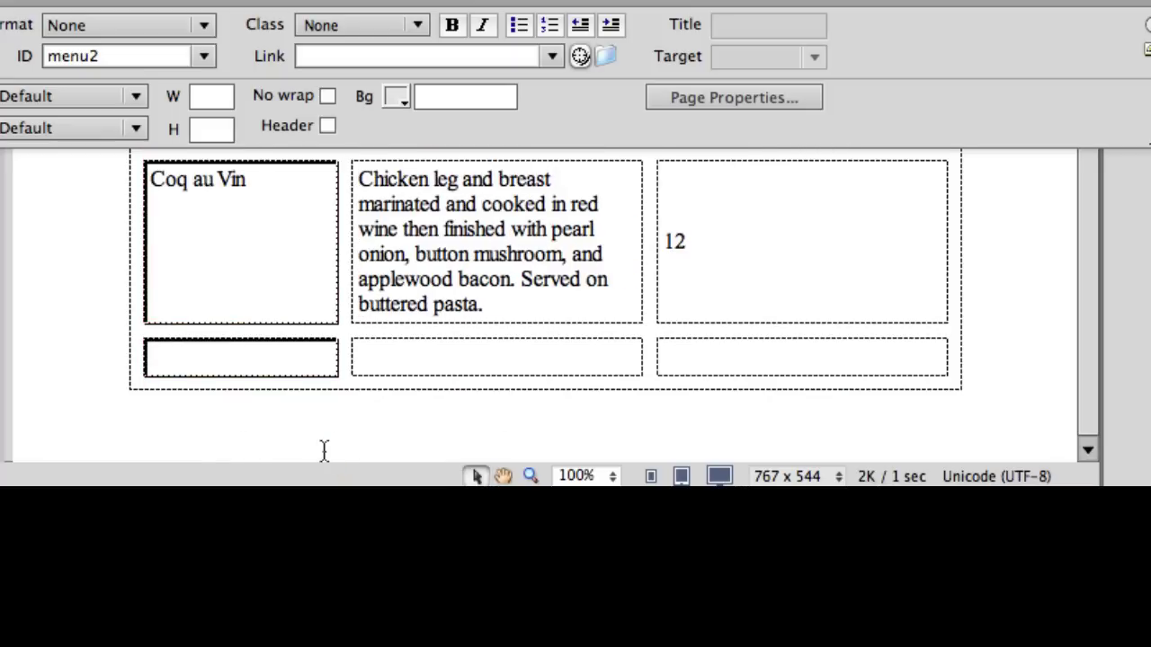
click(599, 375)
click(508, 398)
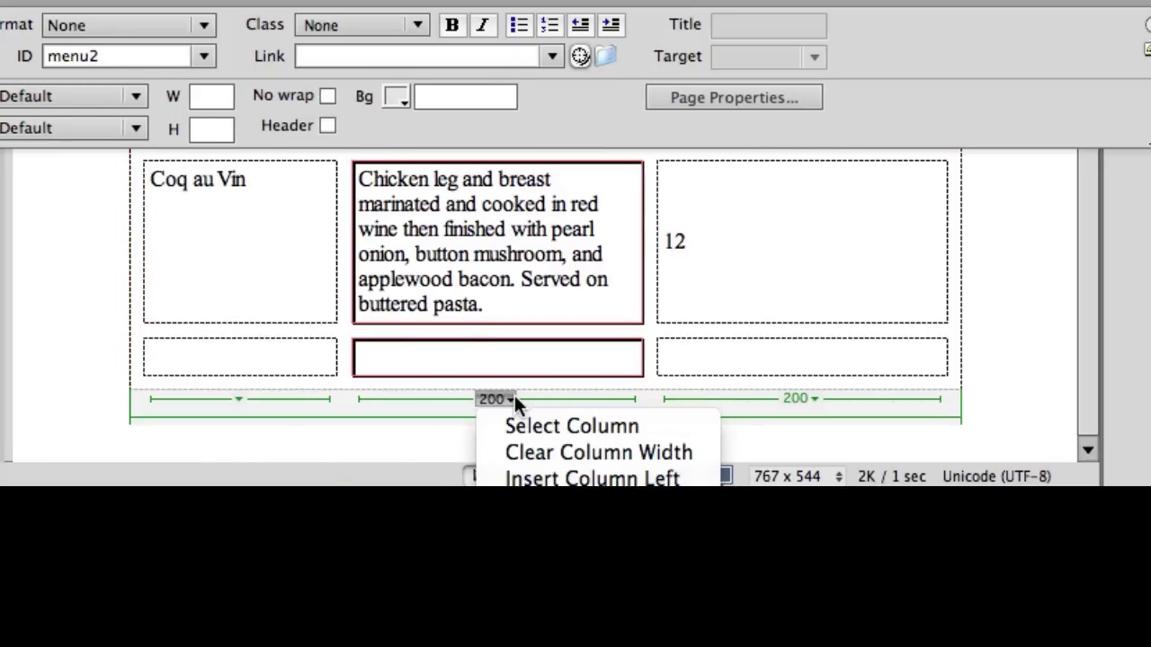
click(768, 420)
click(815, 398)
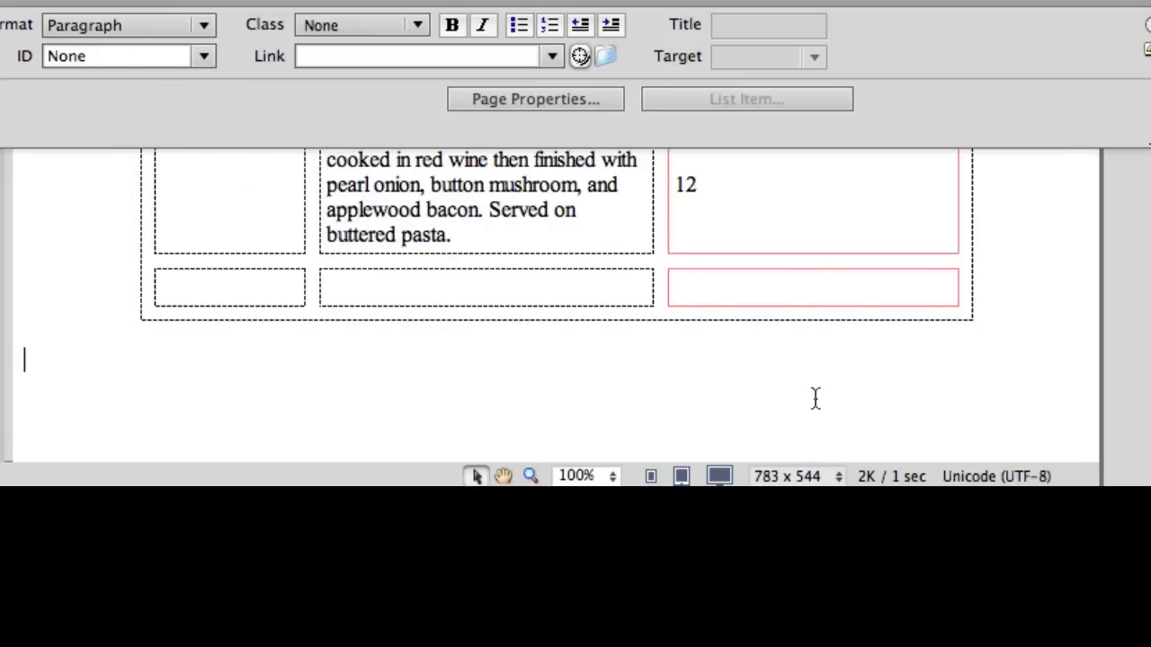
click(829, 314)
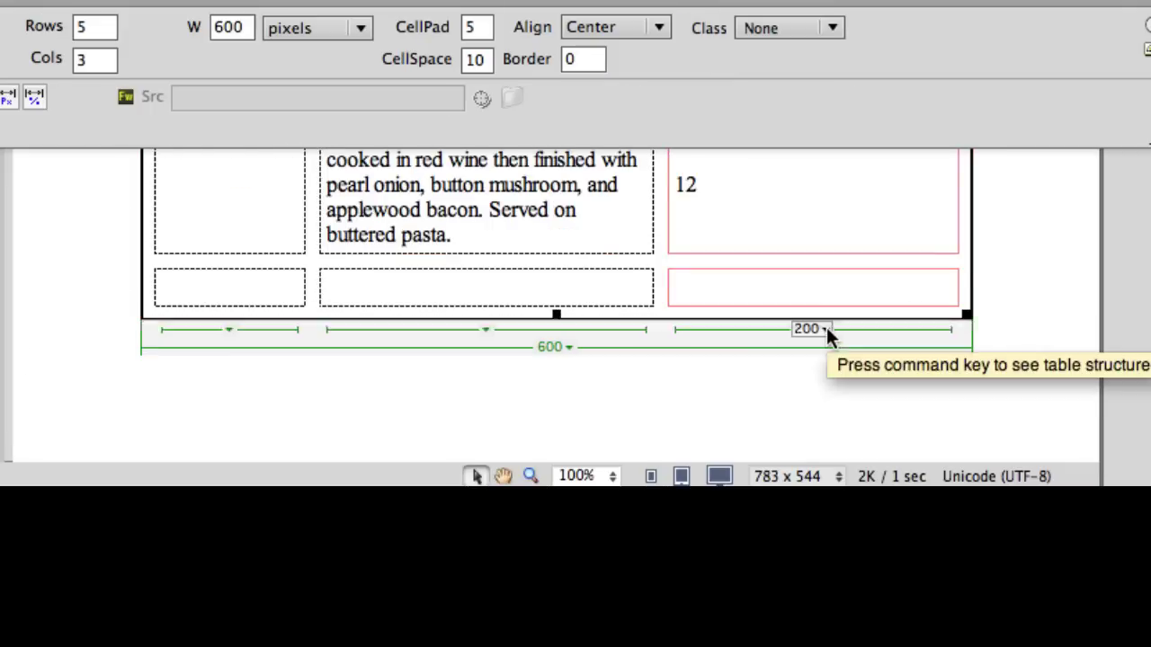
click(826, 327)
click(830, 376)
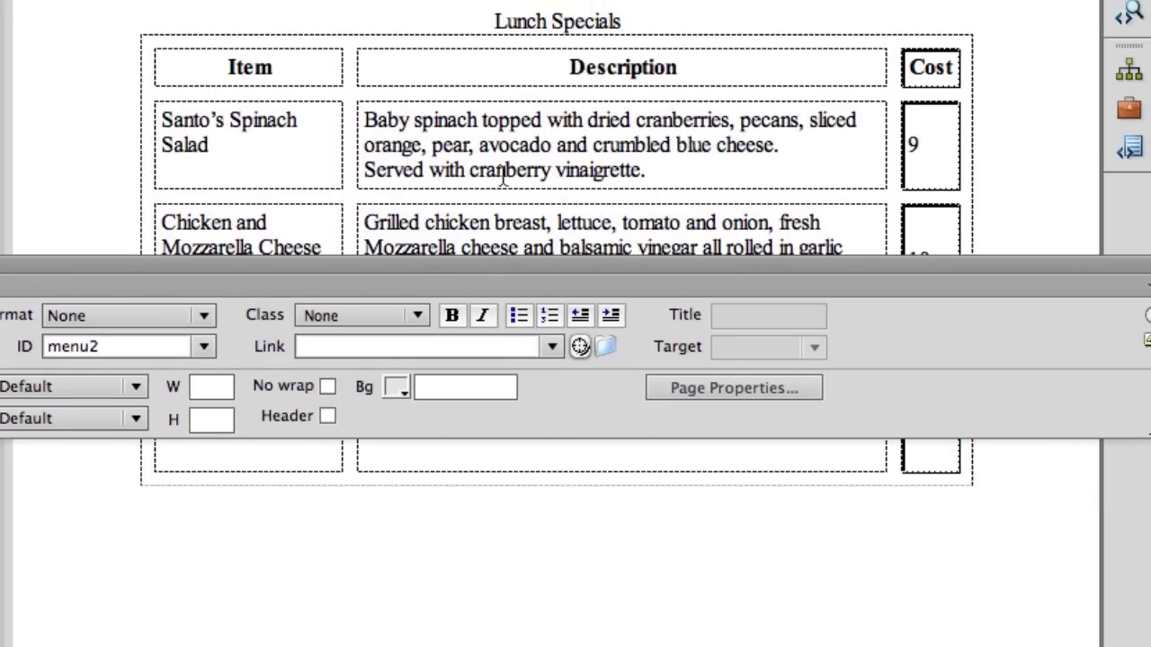
Open the cell height for editing on the description cell of Santo's Spinach Salad.
click(492, 153)
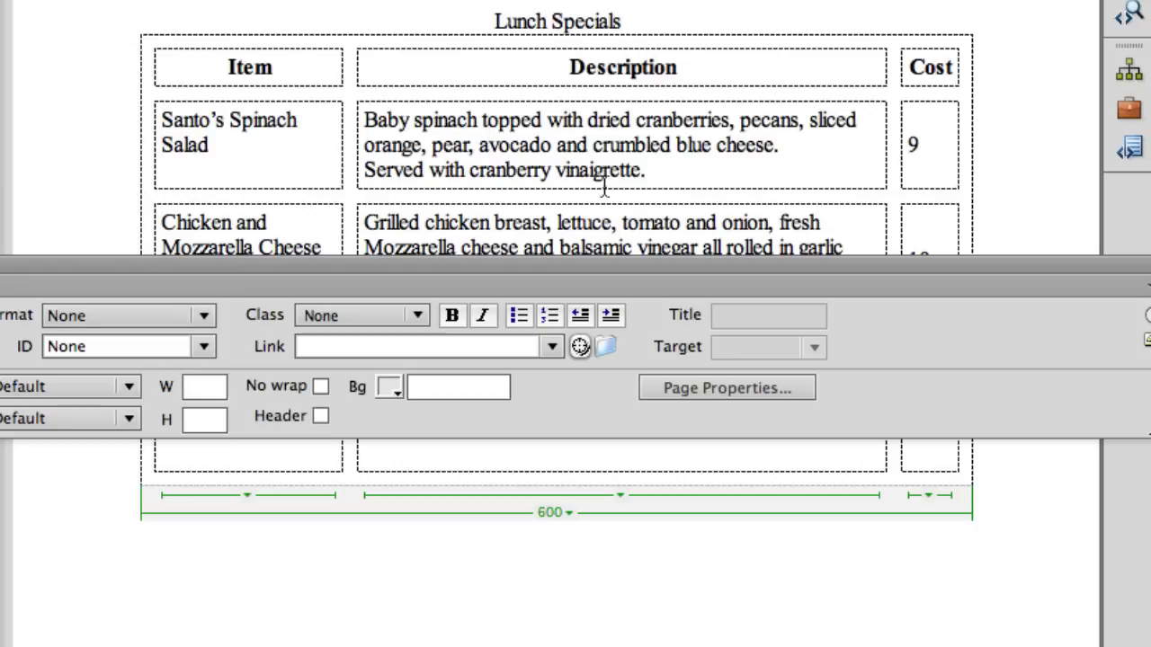
click(521, 145)
drag(523, 260, 546, 580)
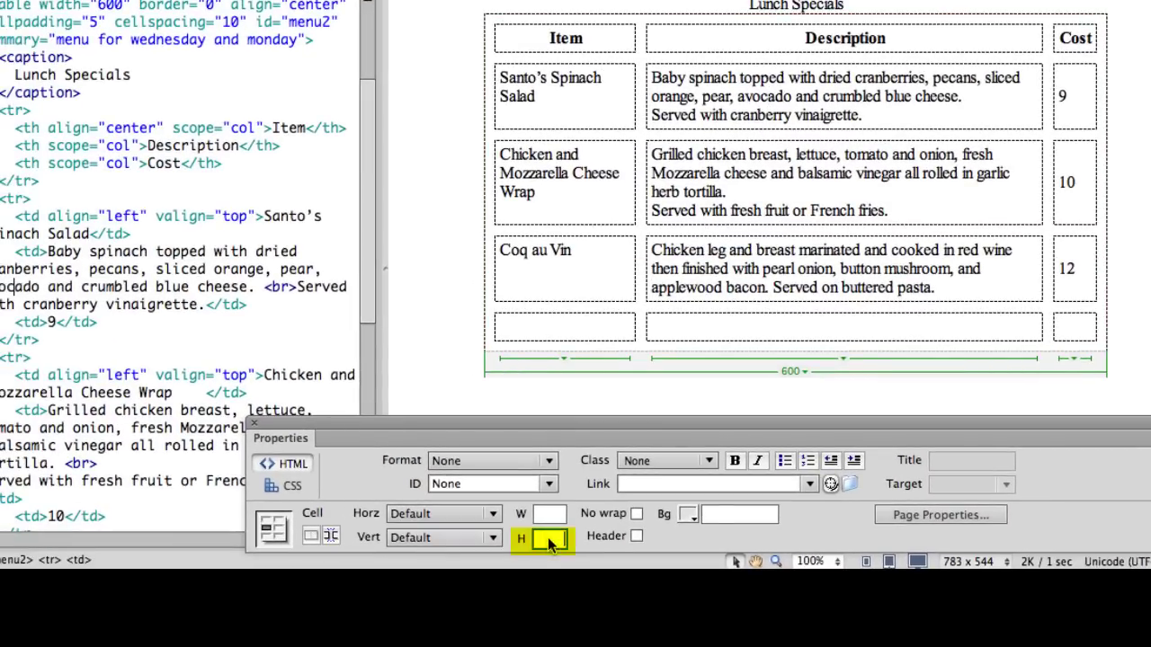
Select the whole Coq au Vin row, and select the Item column's cells below the header to examine their cell properties.
click(542, 269)
click(730, 274)
click(1070, 267)
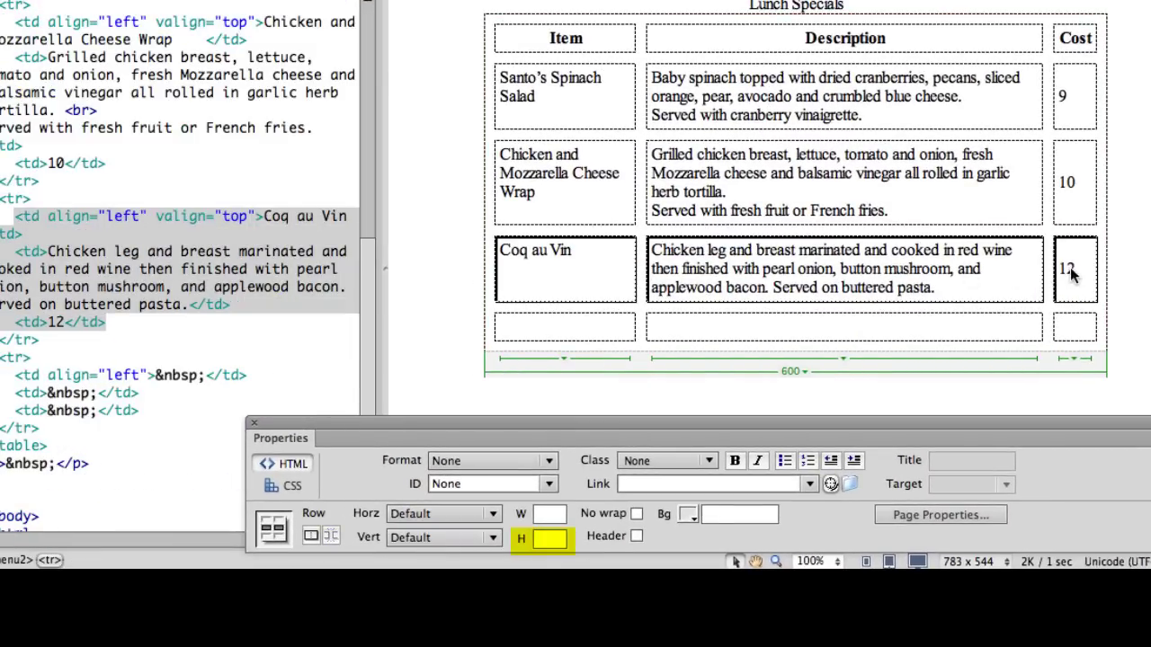
drag(570, 79, 578, 324)
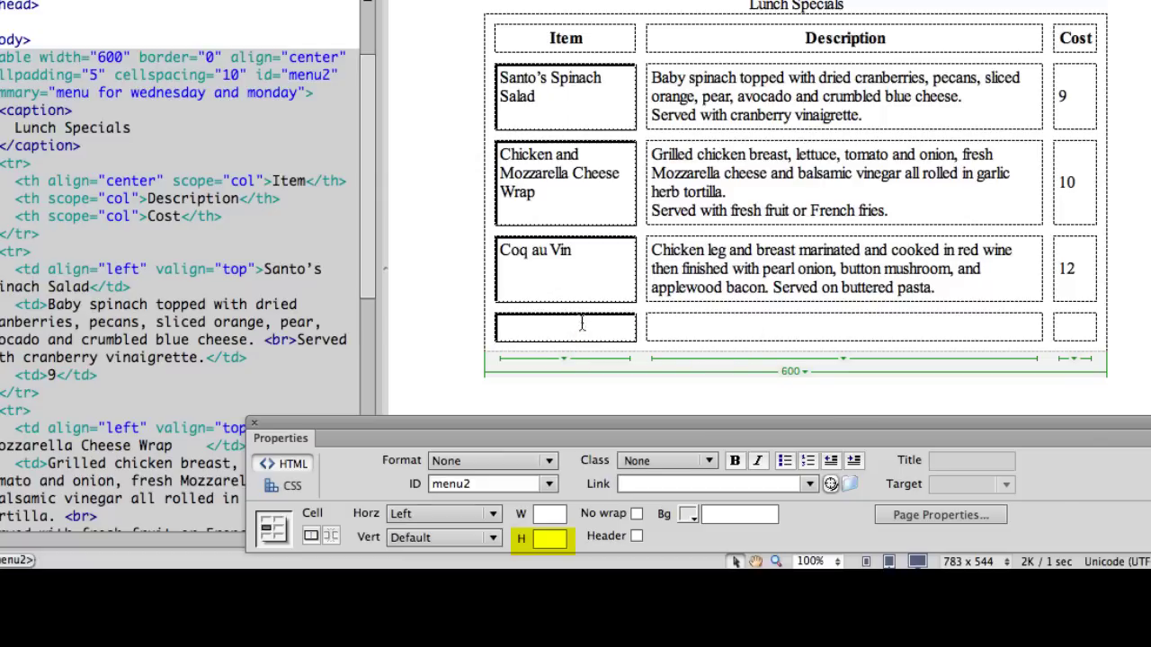
click(582, 273)
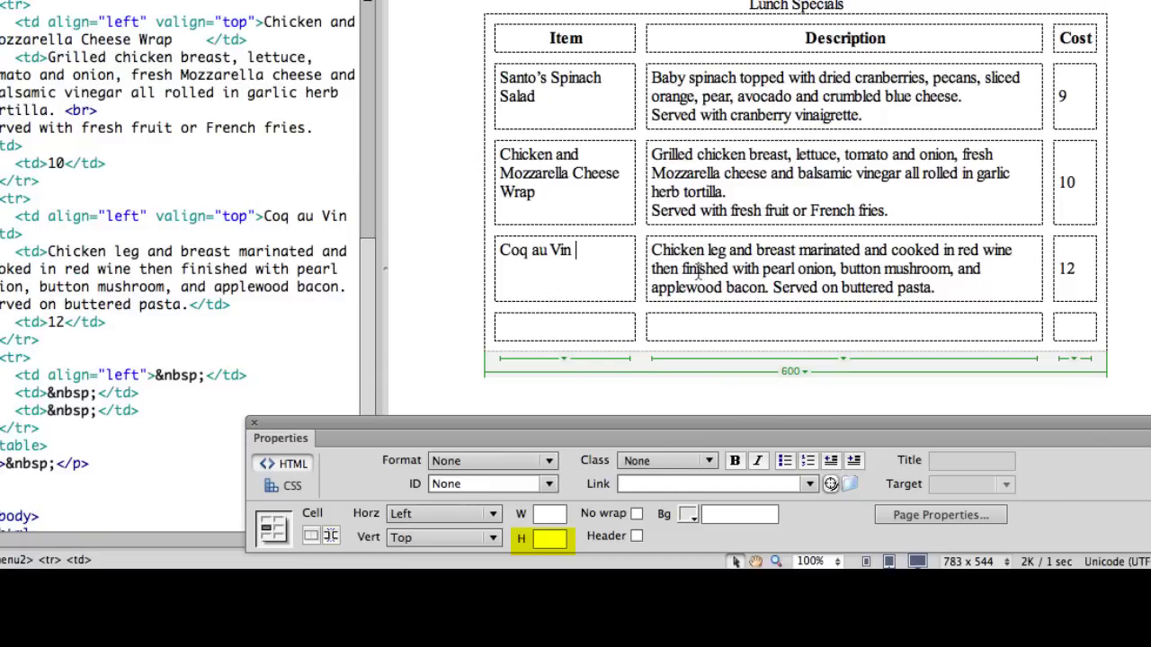
Select the Coq au Vin item and description cells together, and select only the description text inside its cell.
drag(644, 272, 1023, 280)
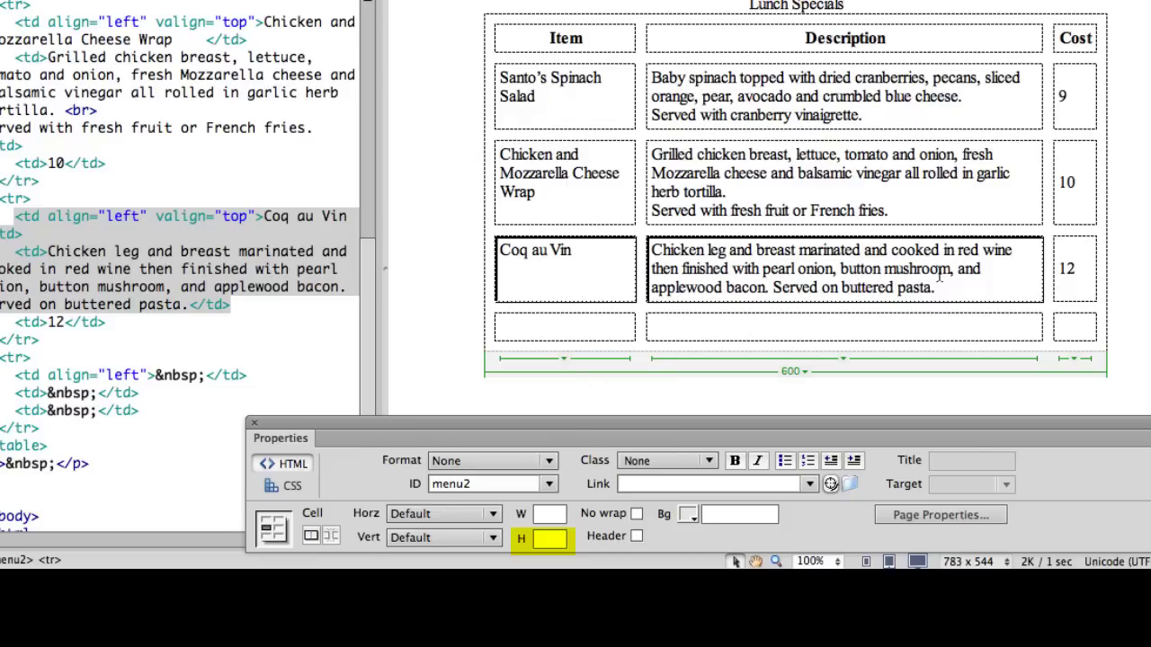
click(918, 259)
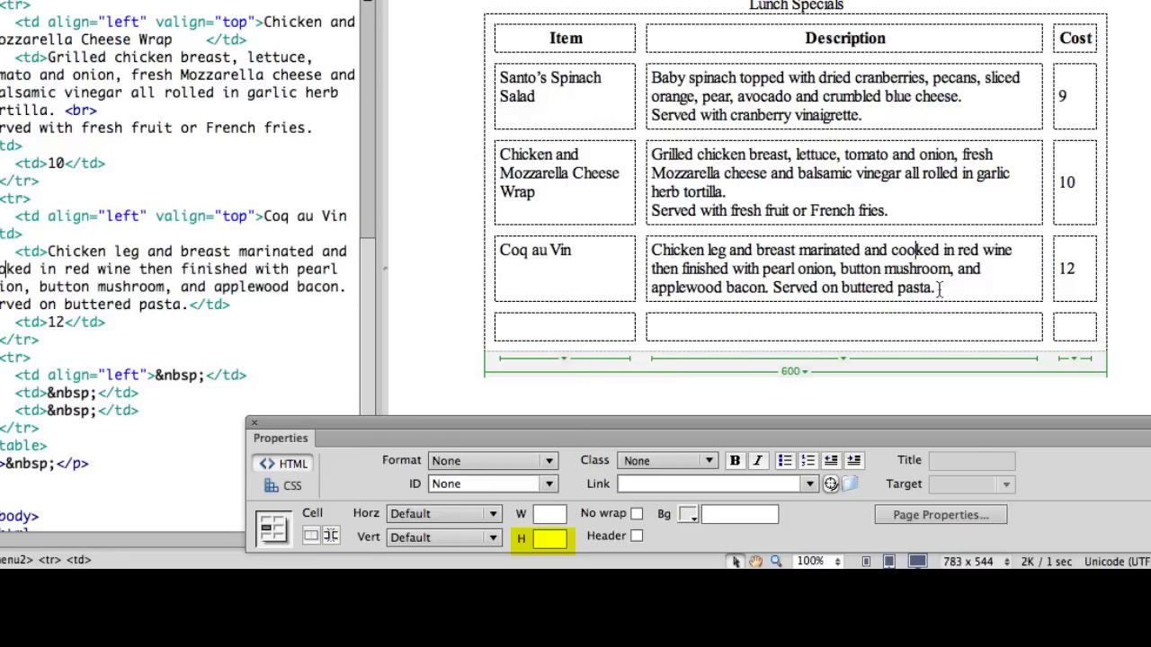
drag(935, 289, 665, 256)
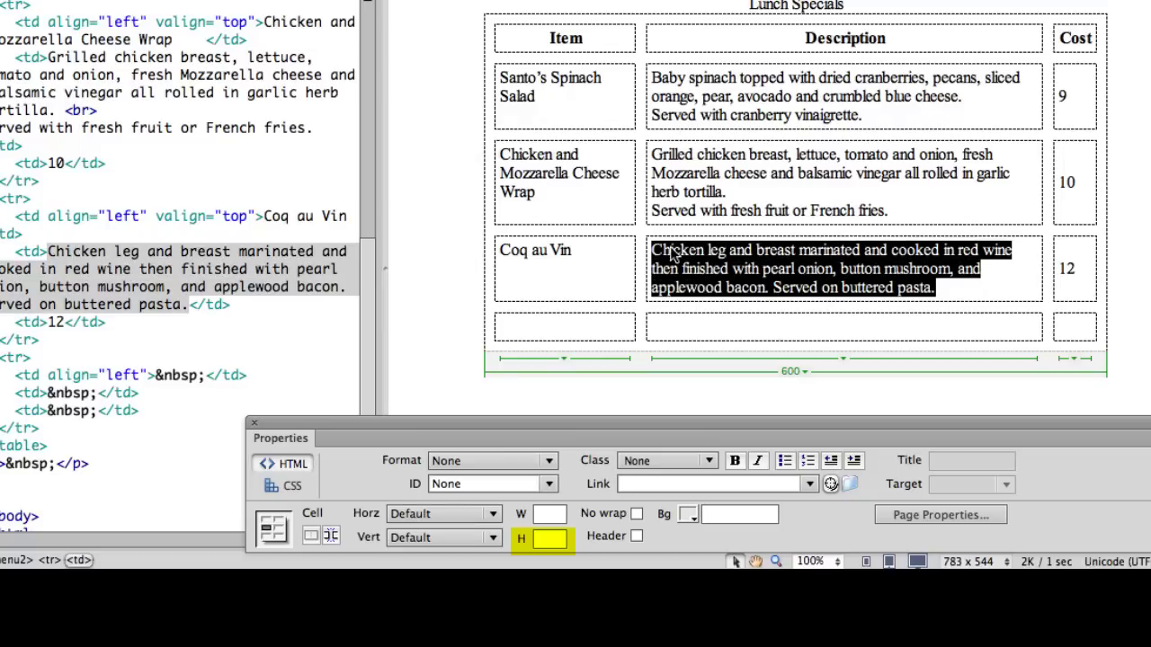
click(862, 270)
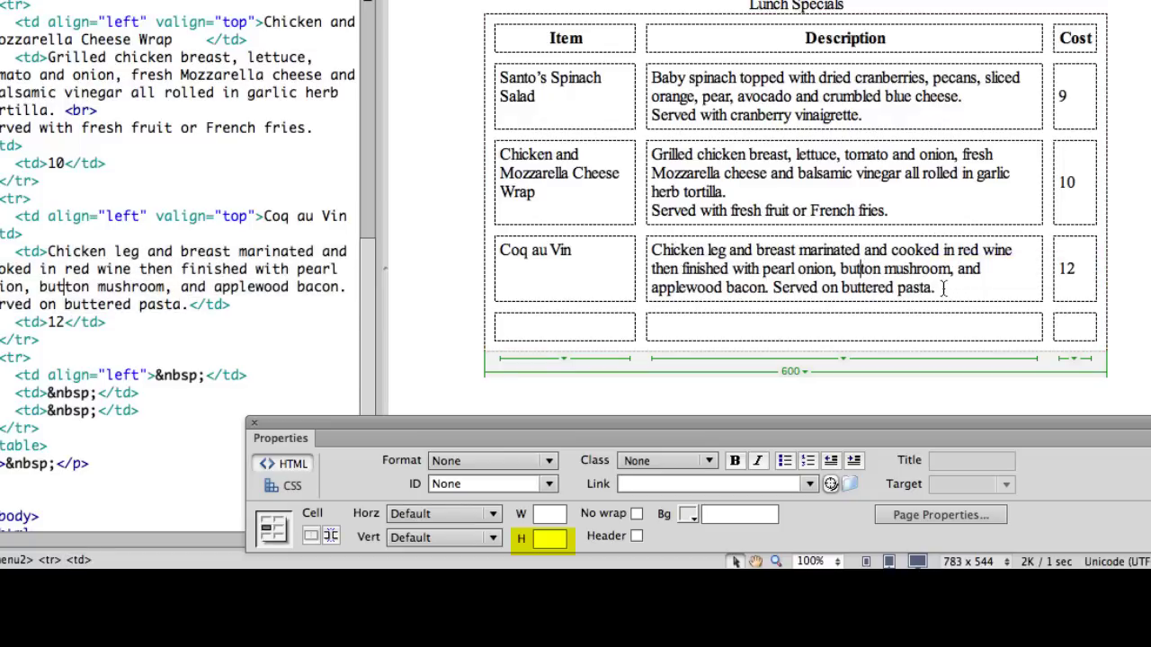
Select the Coq au Vin description text from its end back into its first line.
drag(943, 288, 863, 251)
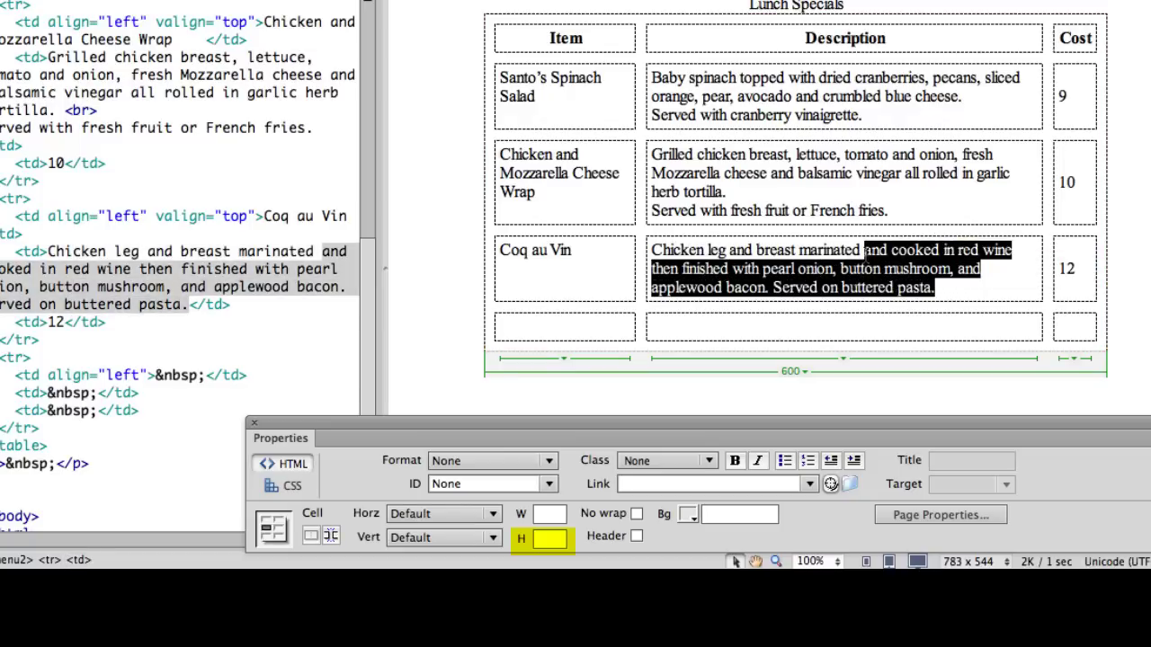
click(909, 258)
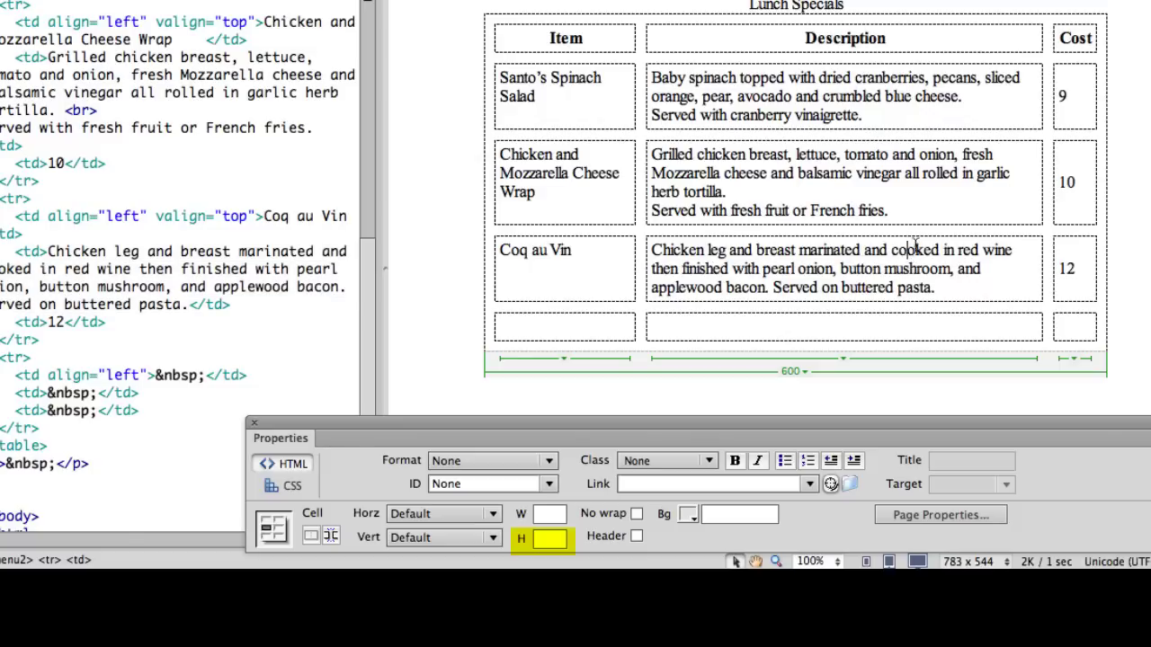
drag(939, 288, 819, 259)
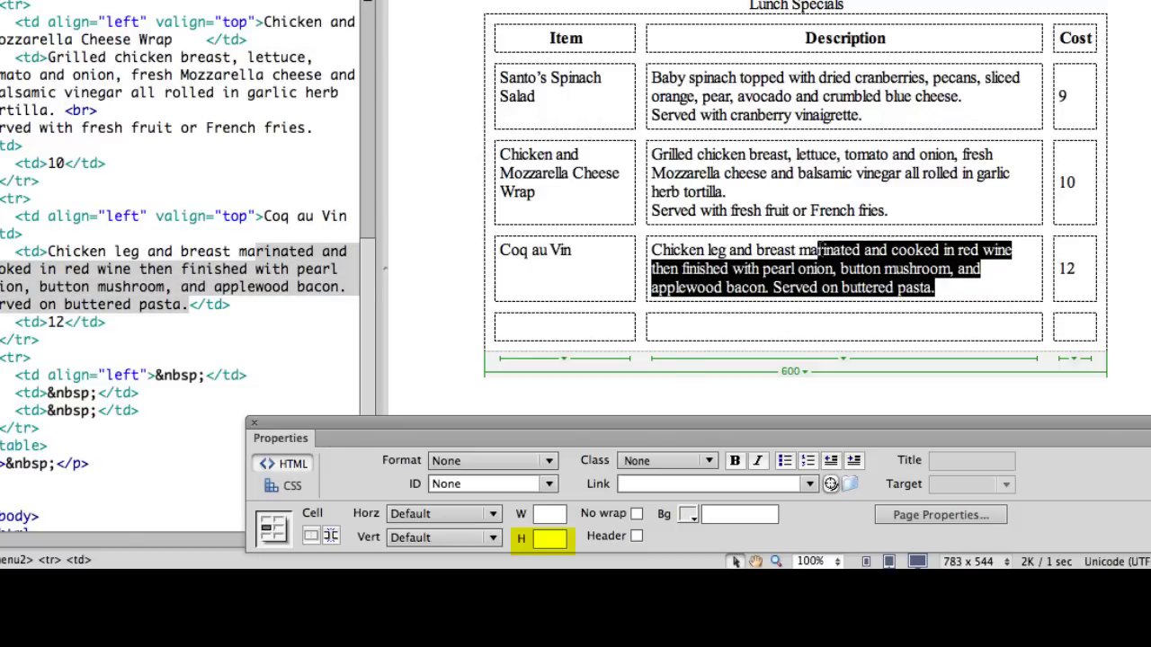
Set the height of the Coq au Vin description cell to 100.
click(842, 268)
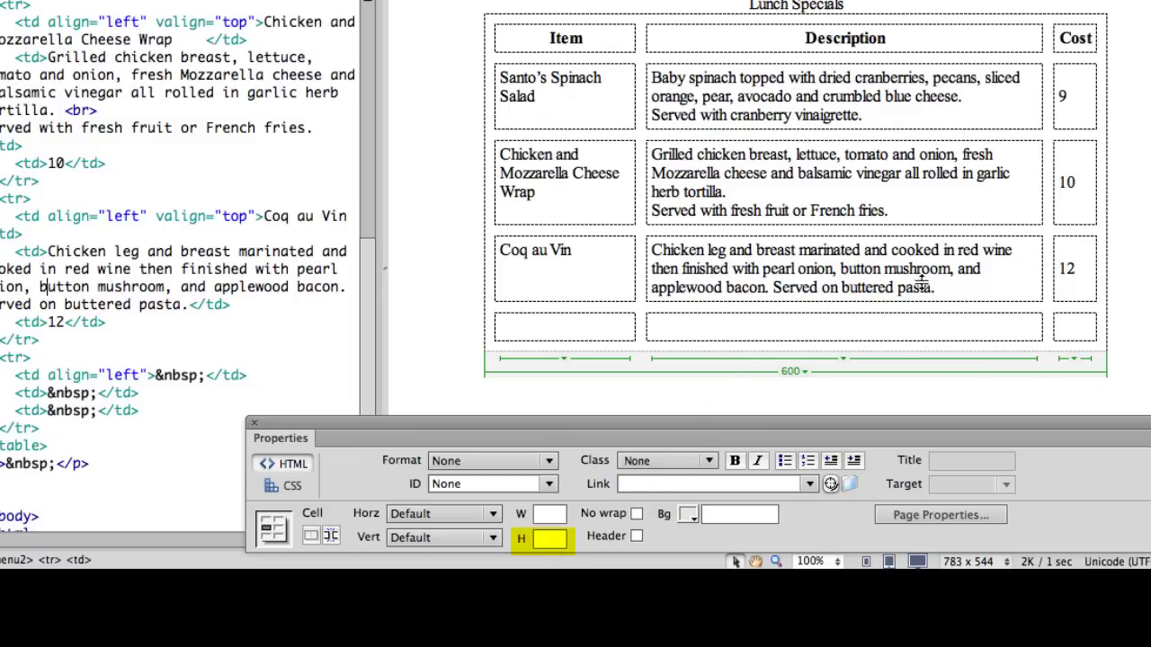
click(546, 540)
click(551, 539)
text(100)
key(Return)
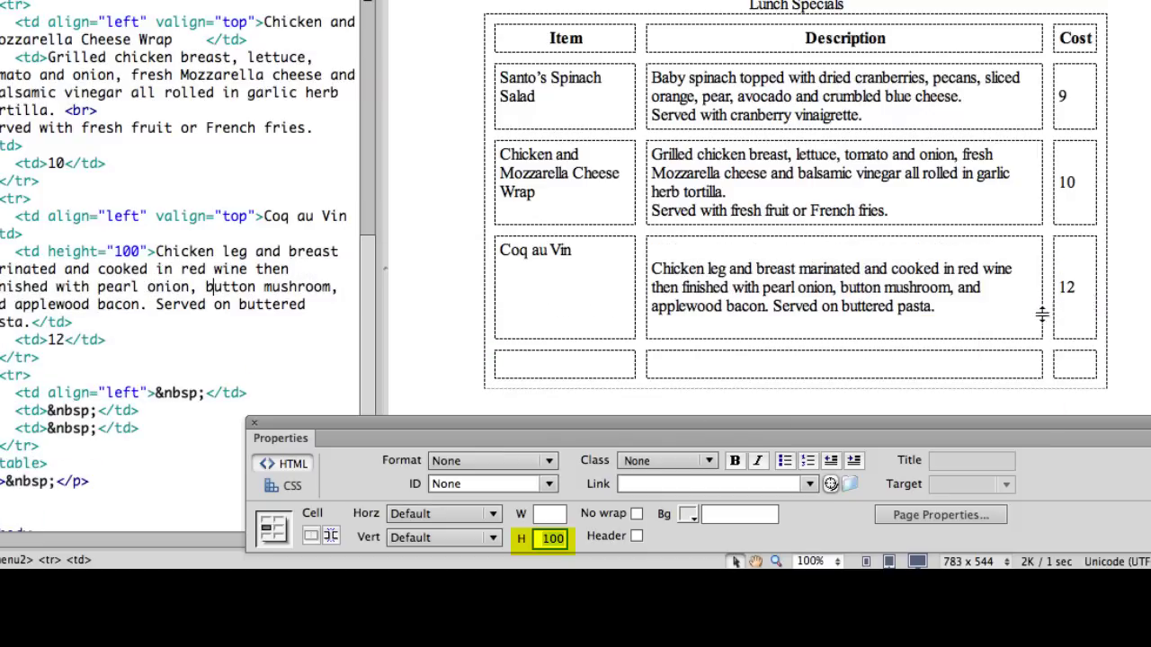
Clear the height value of the Coq au Vin description cell.
click(554, 538)
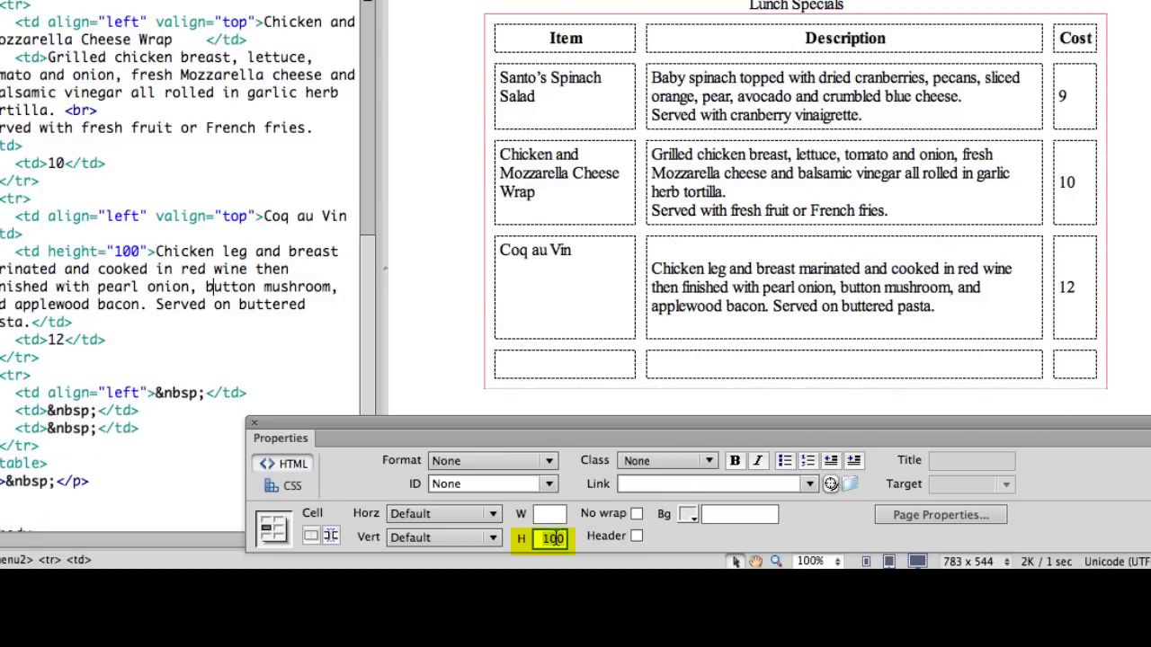
key(BackSpace)
key(BackSpace)
key(BackSpace)
key(Return)
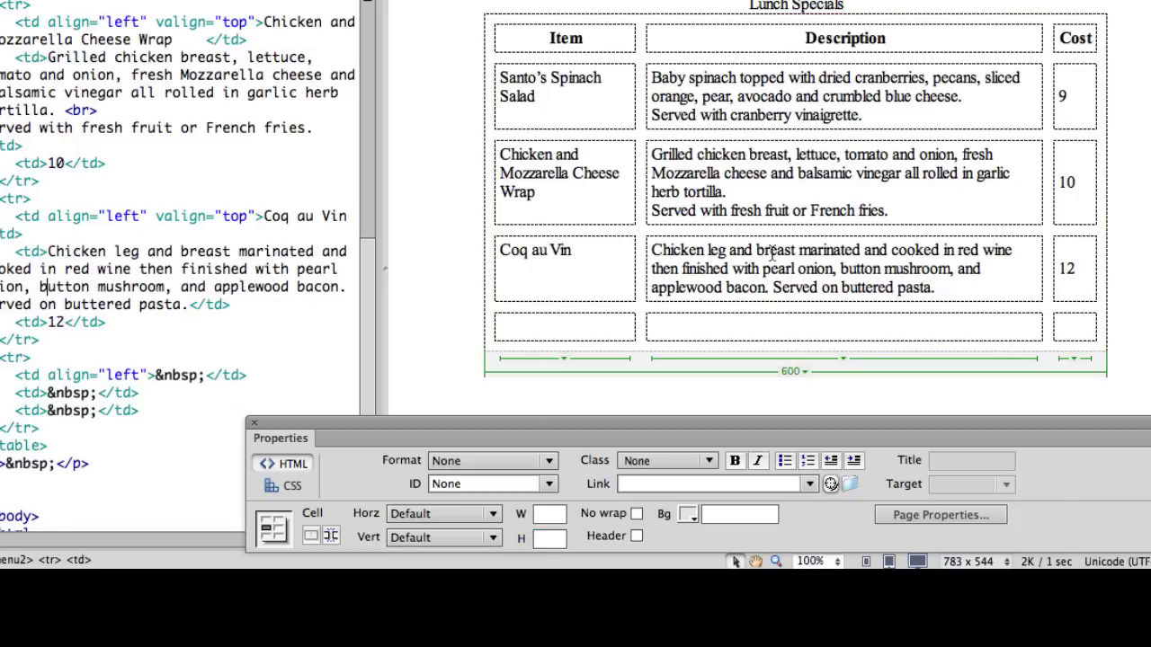
Examine the cell properties of the Cost, Description and Item column headers.
click(773, 252)
super+click(1083, 36)
super+click(955, 41)
click(620, 38)
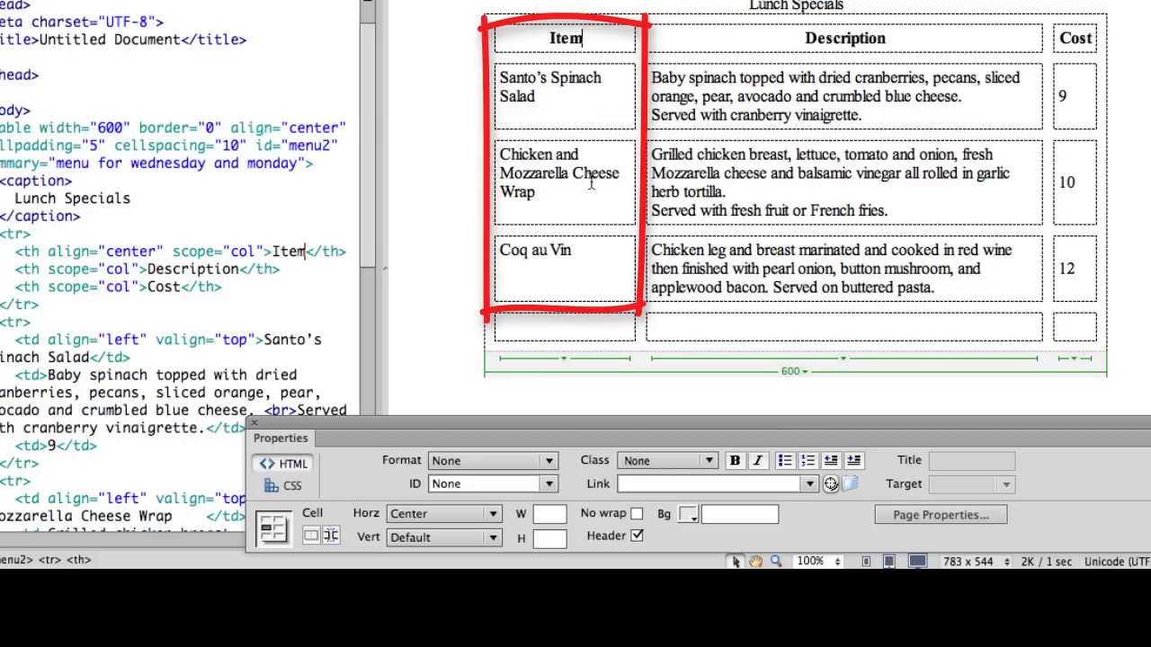
Make the three dish-name cells in the Item column header cells, and turn them back into regular cells.
drag(594, 77, 595, 268)
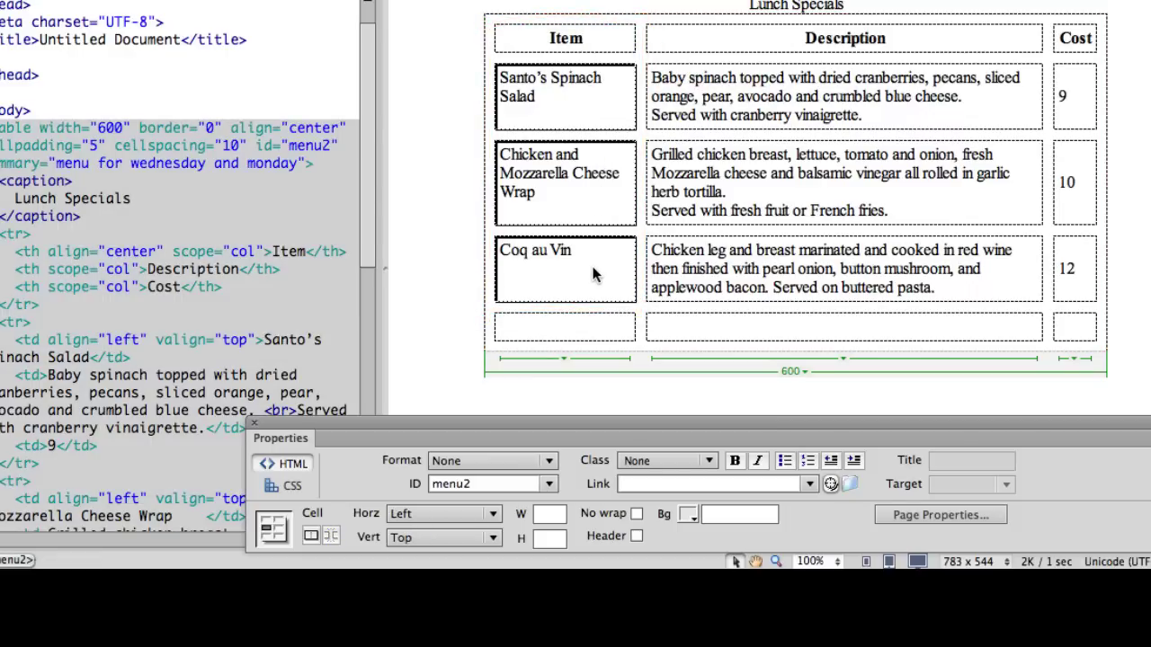
click(636, 535)
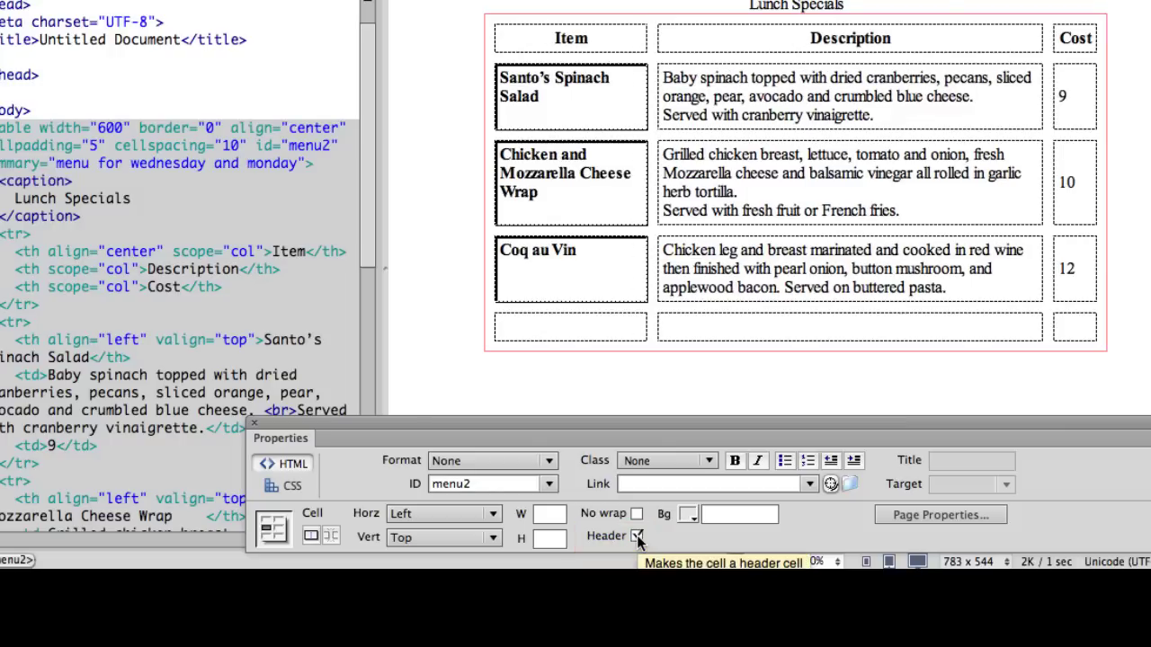
click(205, 308)
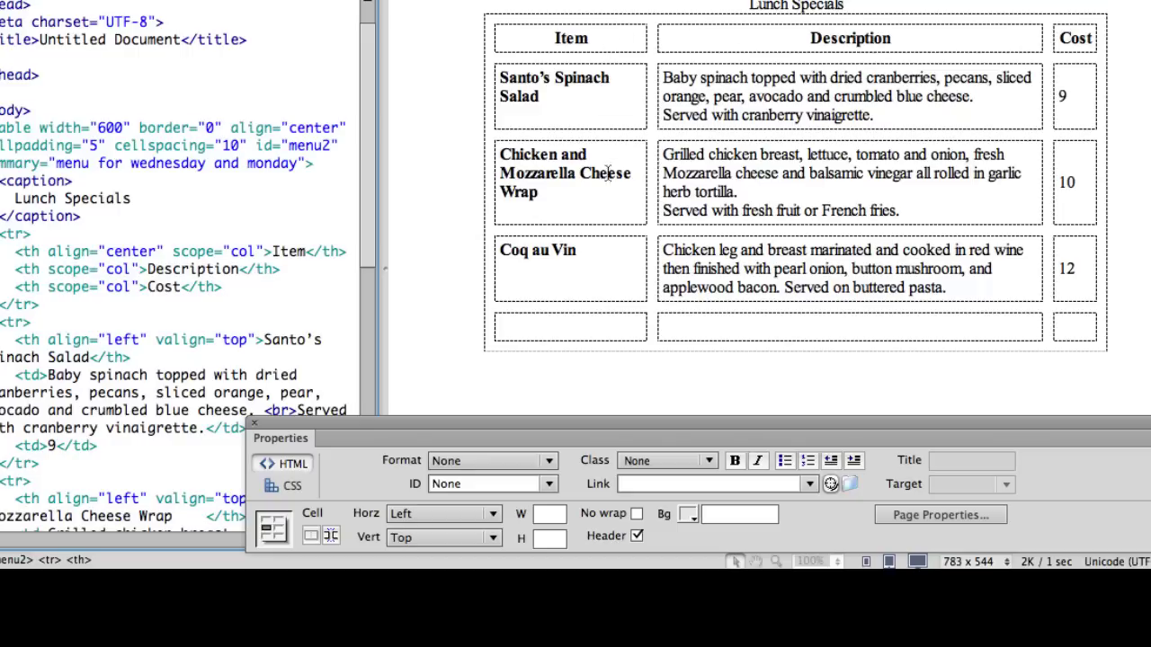
drag(614, 245, 591, 99)
click(637, 536)
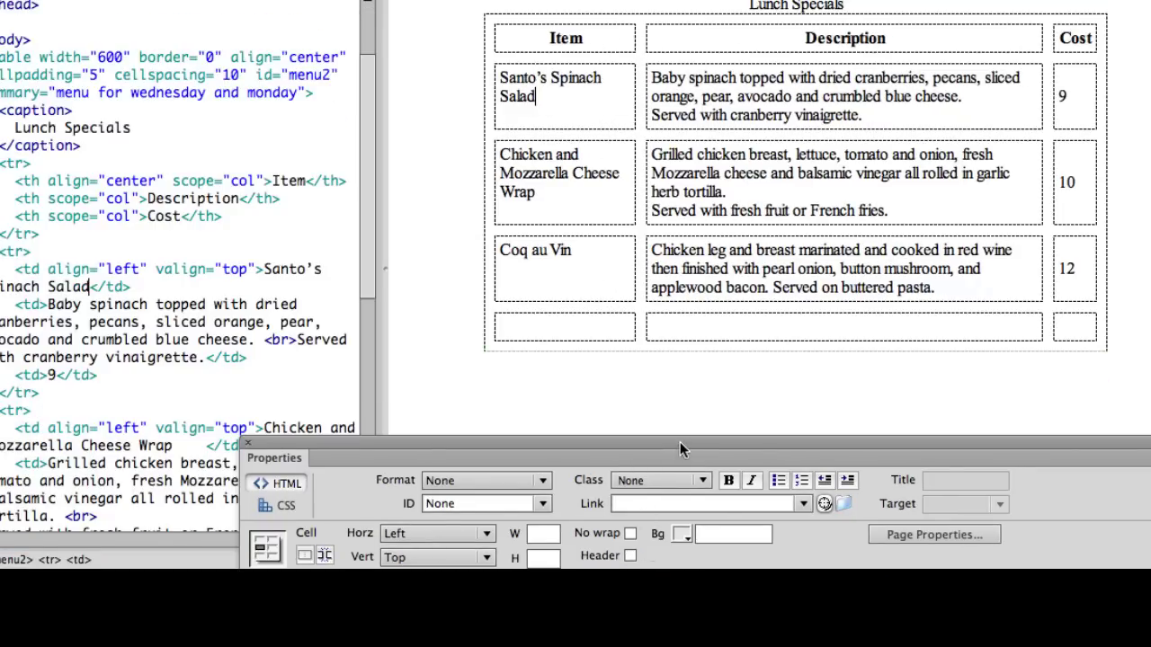
Set the background of the Santo's Spinach Salad cell to #0000FF and of the Chicken and Mozzarella Cheese Wrap cell to #009933.
drag(680, 441, 645, 226)
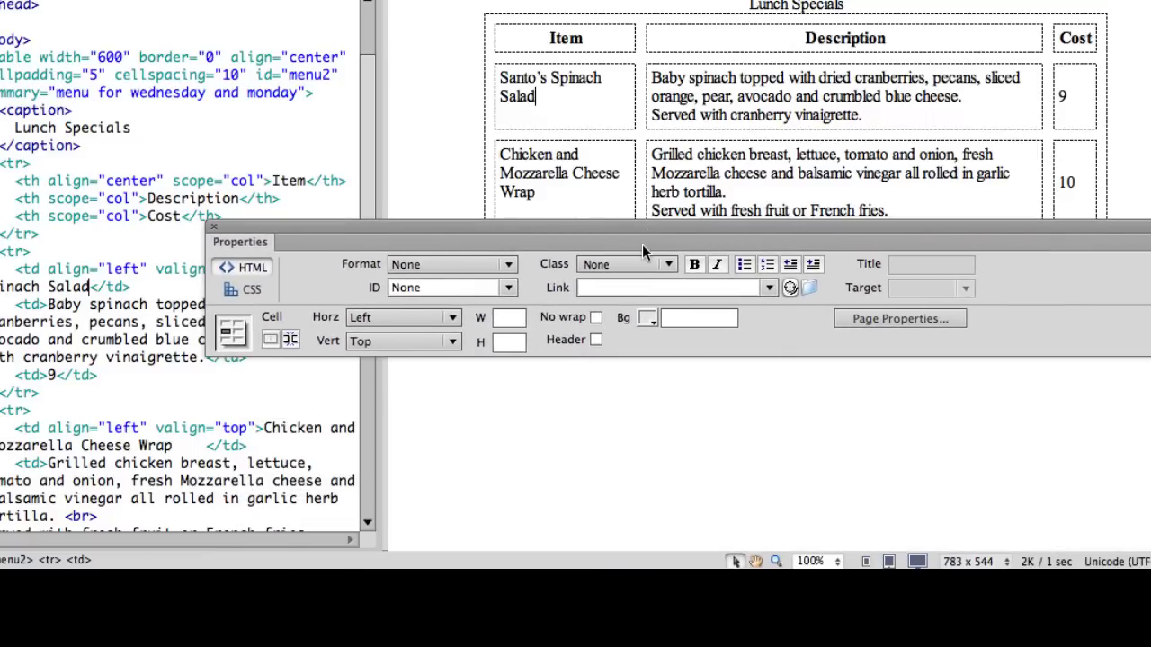
click(649, 320)
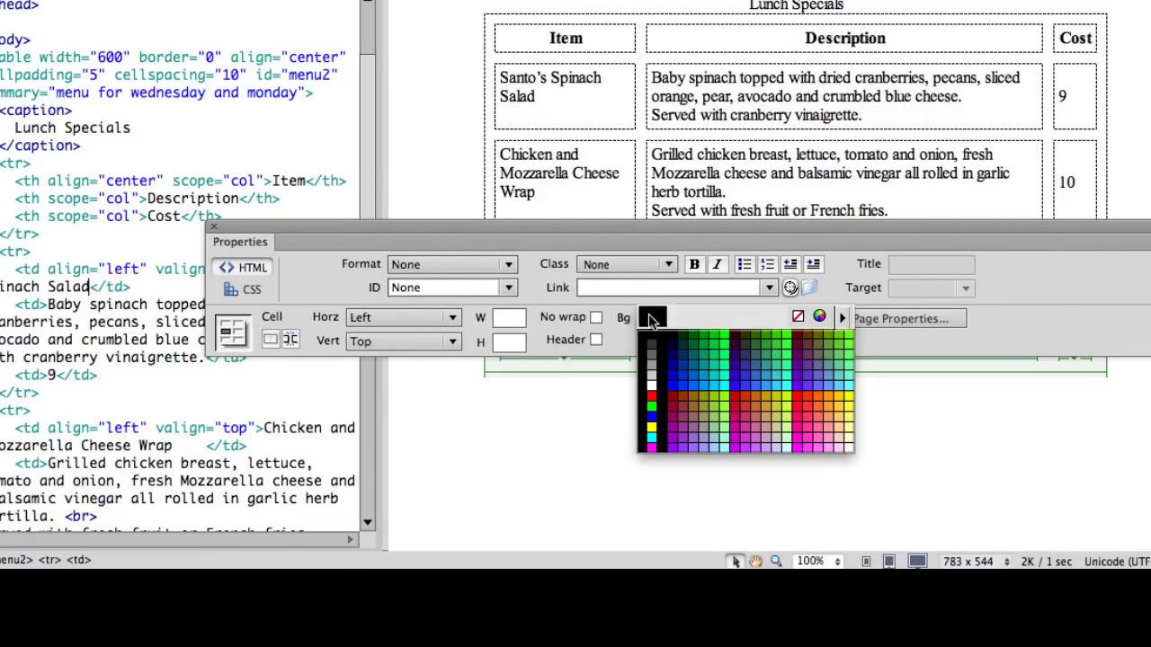
click(676, 387)
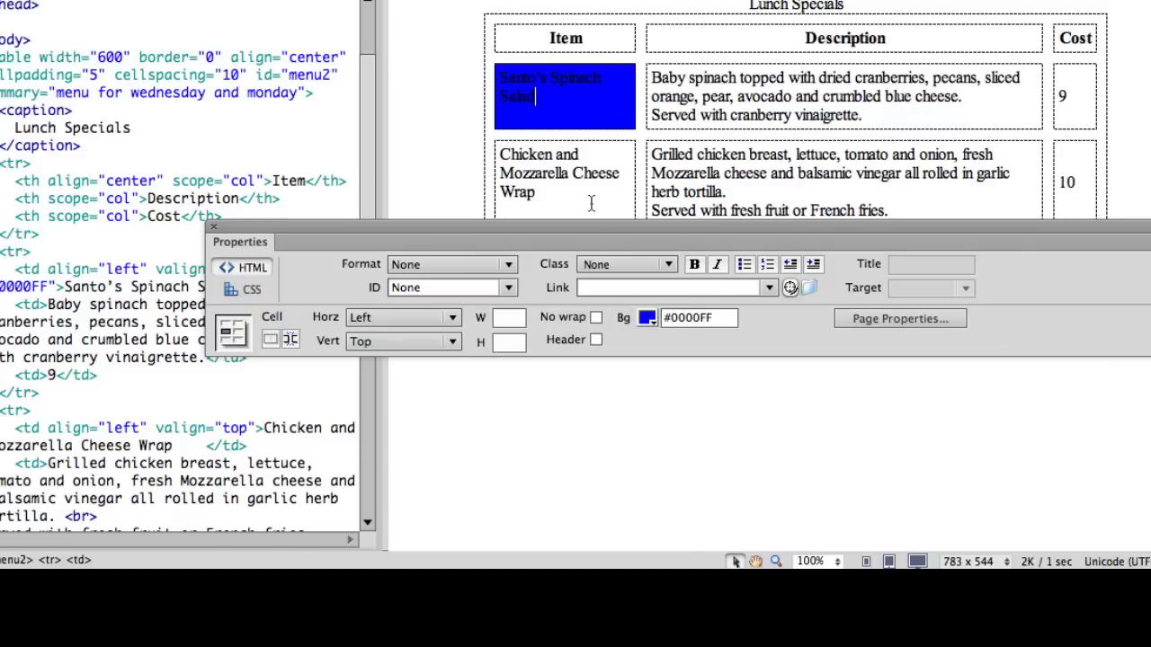
click(591, 187)
click(647, 319)
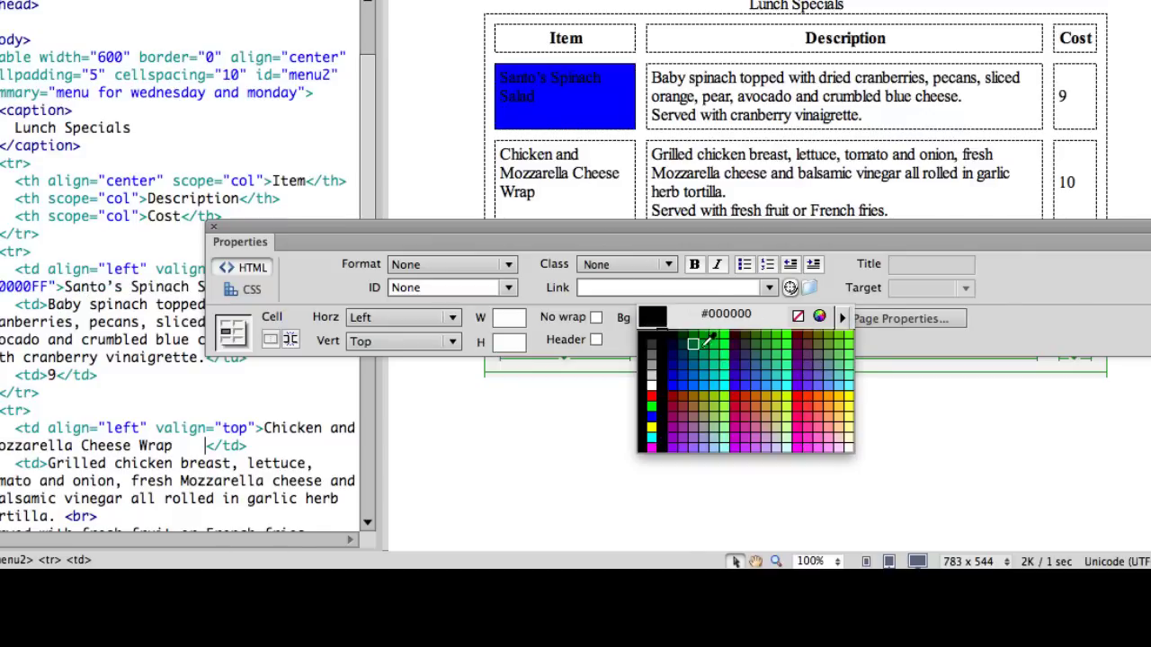
click(702, 345)
Apply a #CCCCCC background to the Item, Description and Cost header cells.
drag(634, 222, 635, 318)
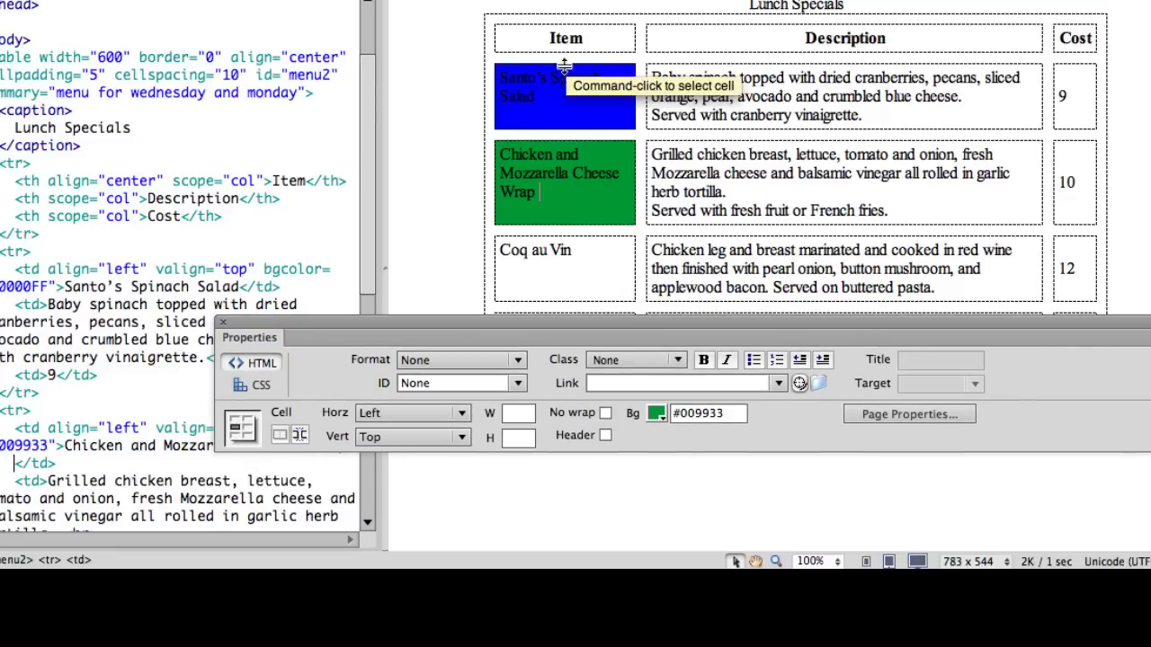
drag(575, 40, 1071, 32)
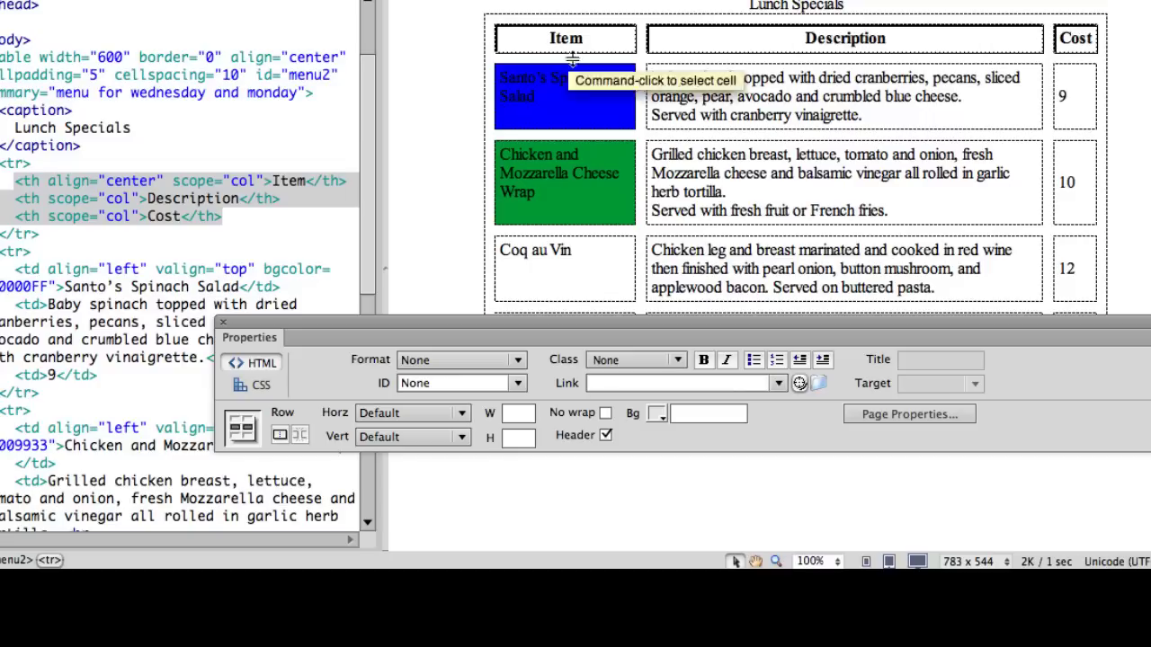
click(657, 414)
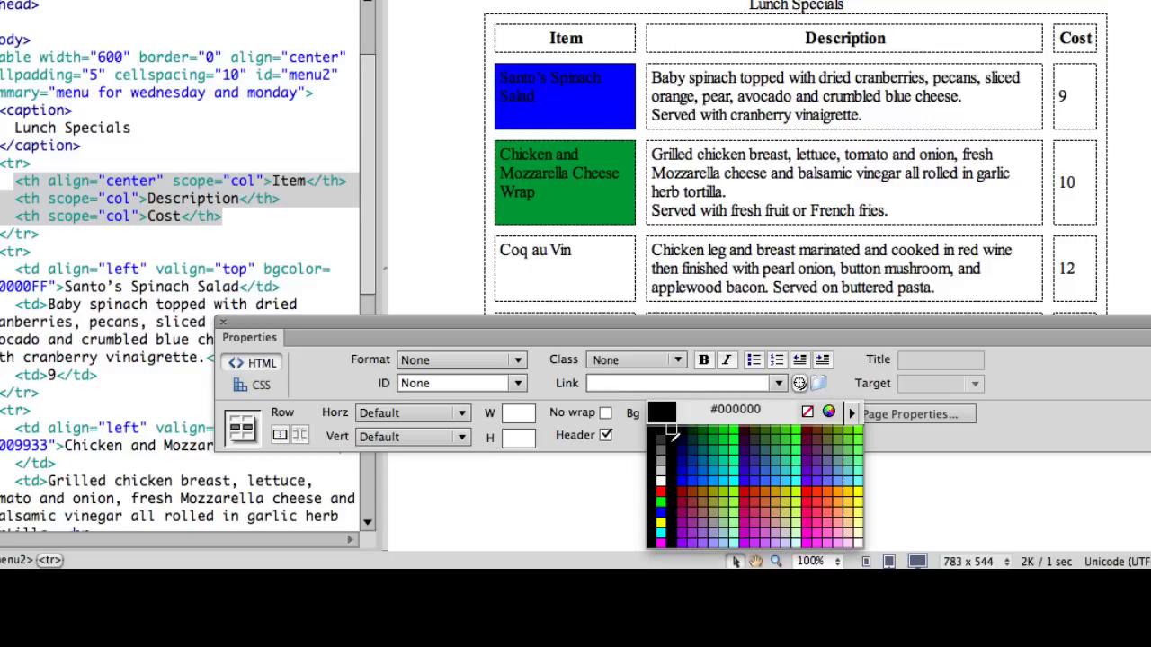
click(659, 481)
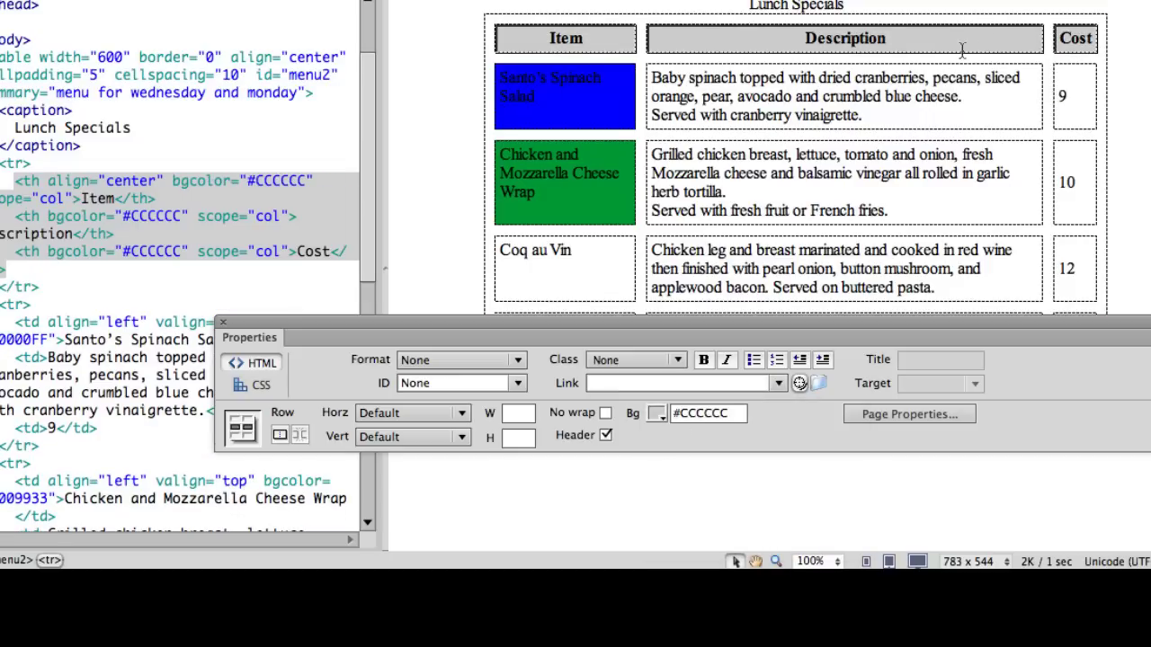
Reset the background of the Santo's Spinach Salad and Chicken and Mozzarella Cheese Wrap item cells to the default color.
drag(607, 94, 611, 215)
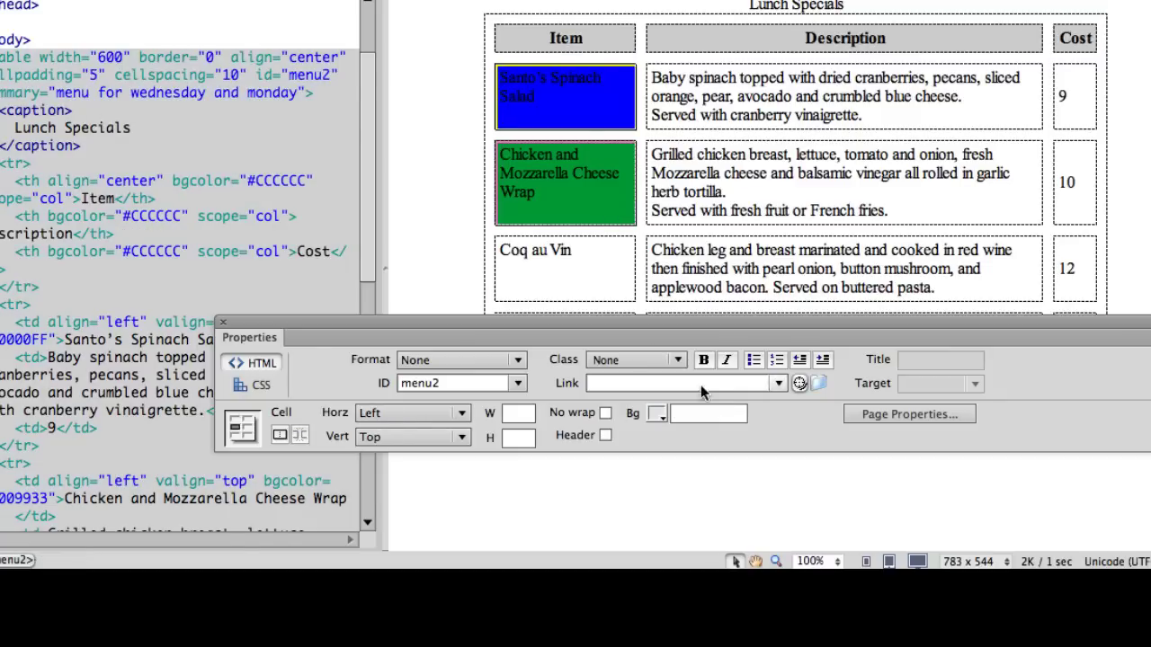
click(658, 414)
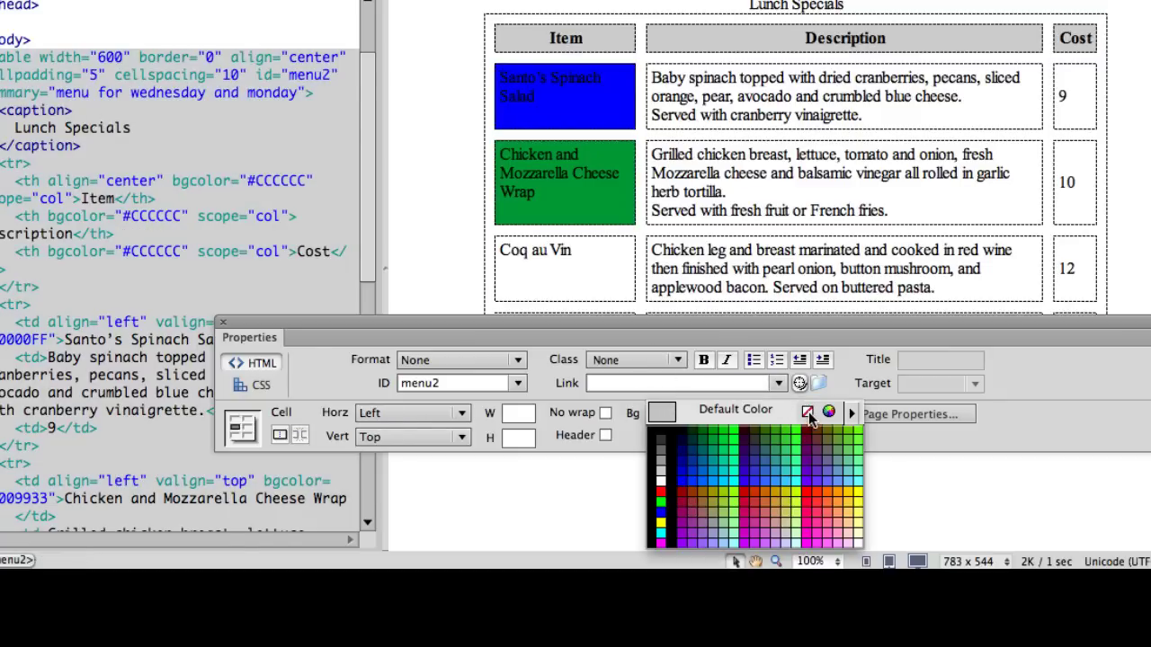
click(807, 414)
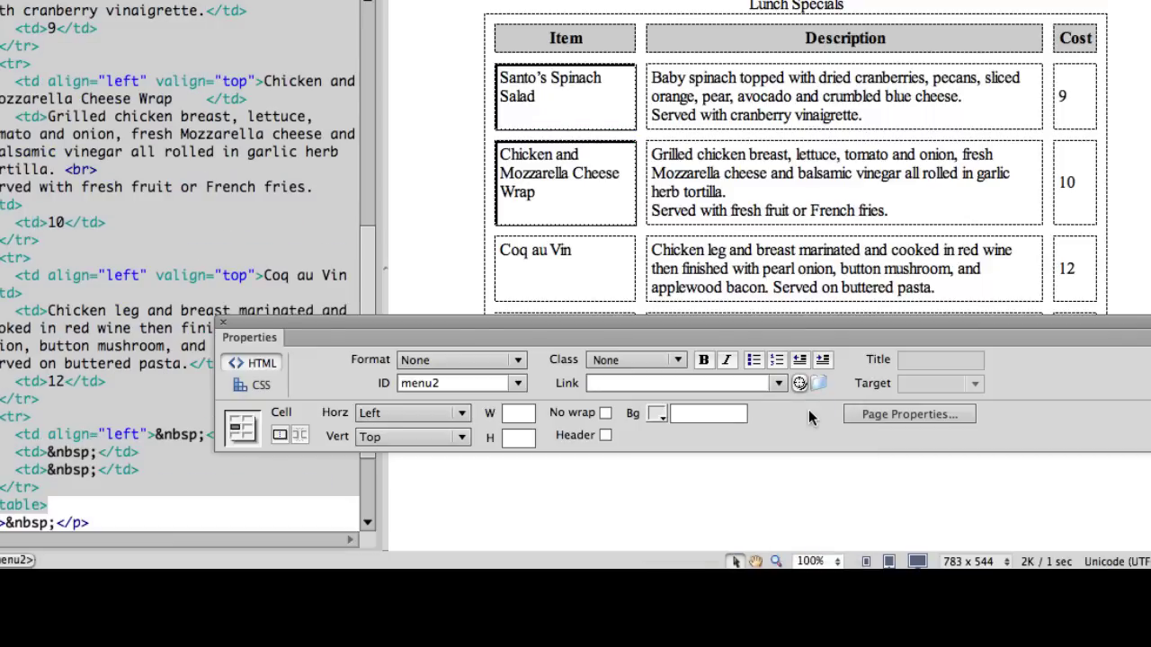
click(716, 192)
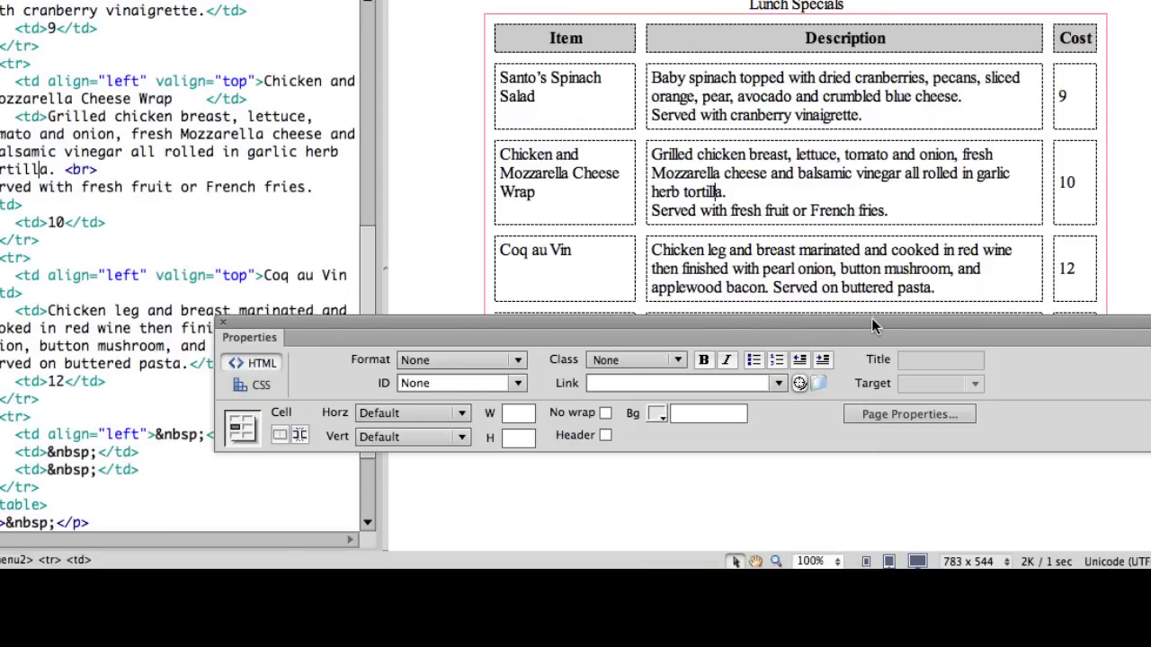
Examine the cell properties of the Coq au Vin description, the Item and Description headers, and the Santo's Spinach Salad cell.
drag(871, 318, 872, 372)
click(831, 268)
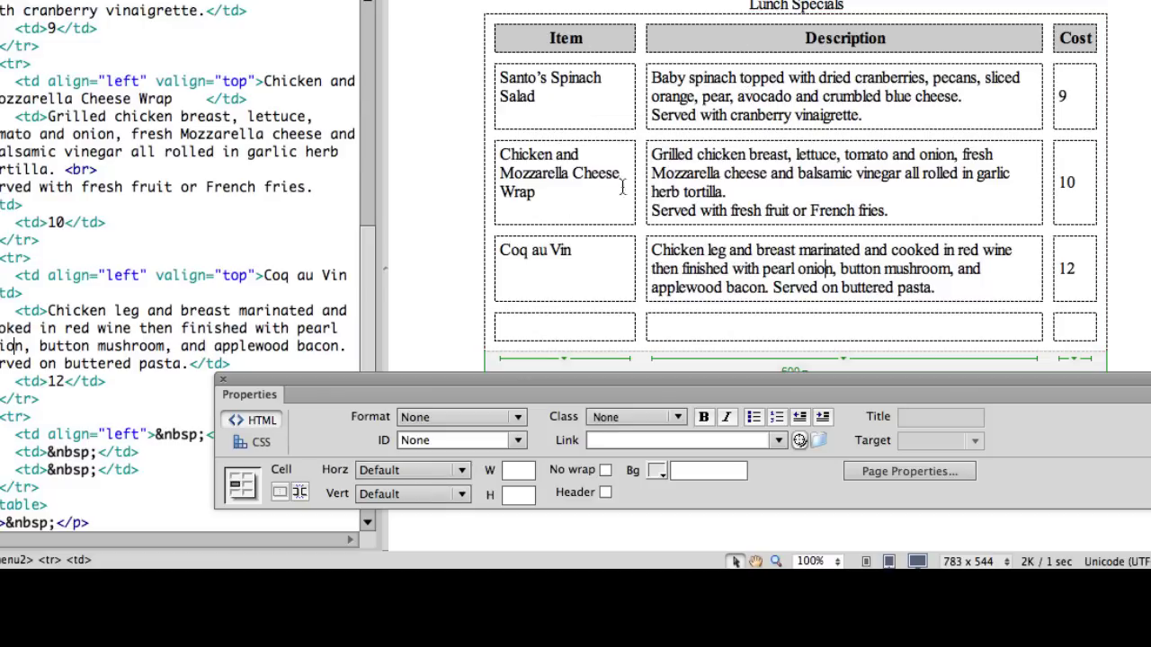
scroll(369, 267, down, 5)
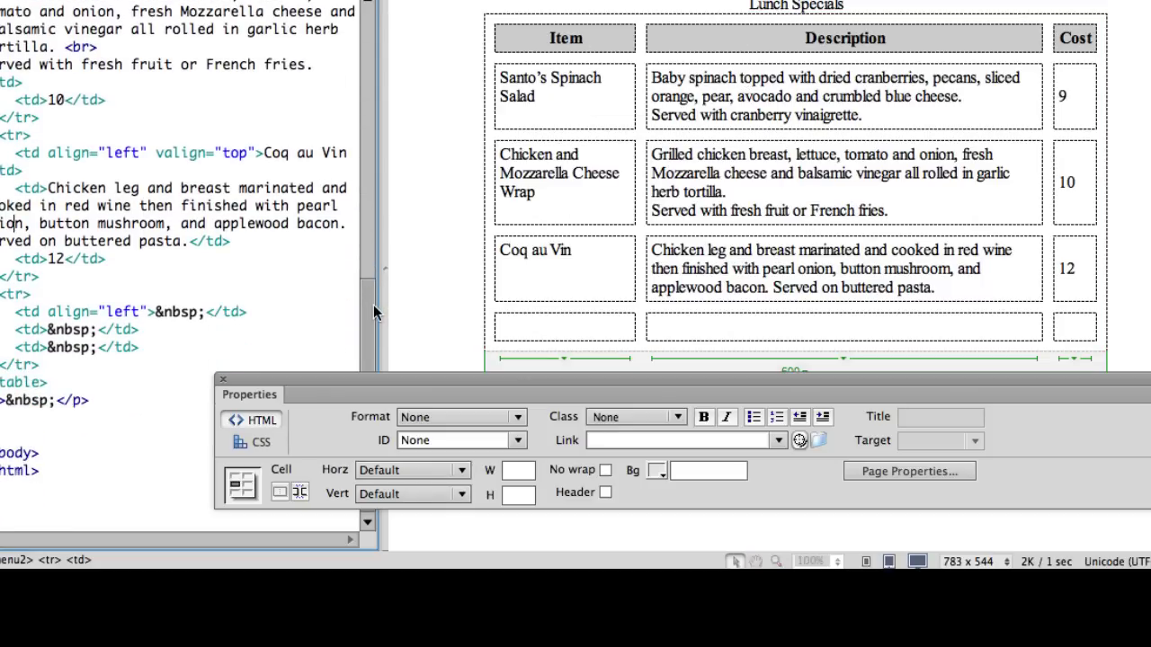
double_click(549, 53)
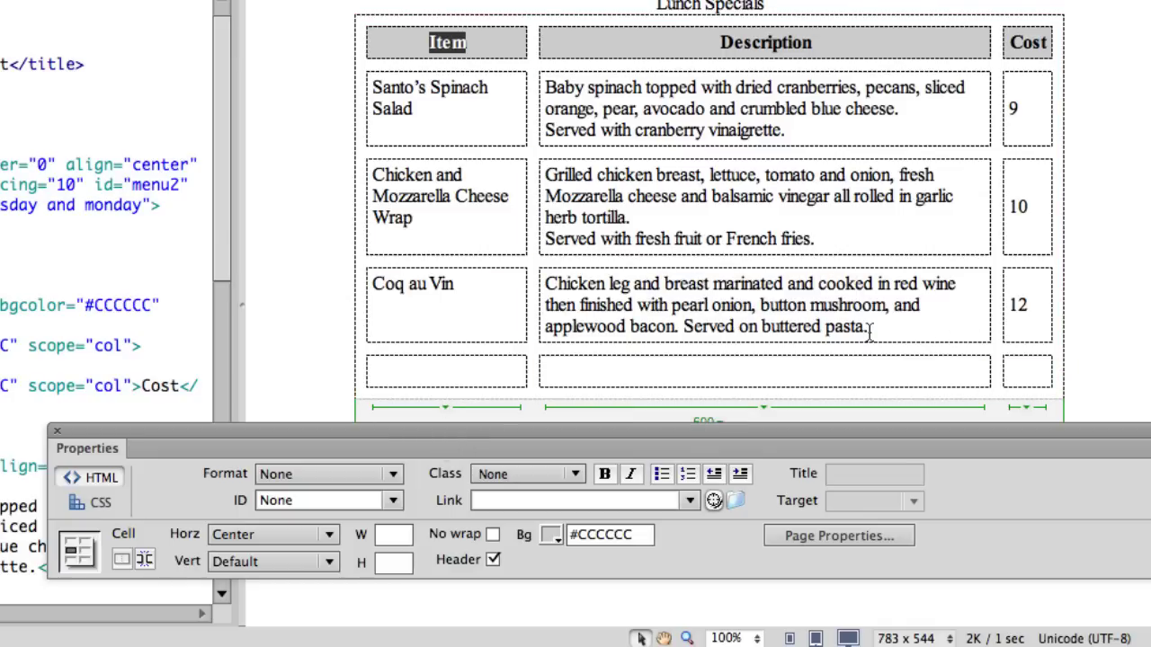
click(745, 300)
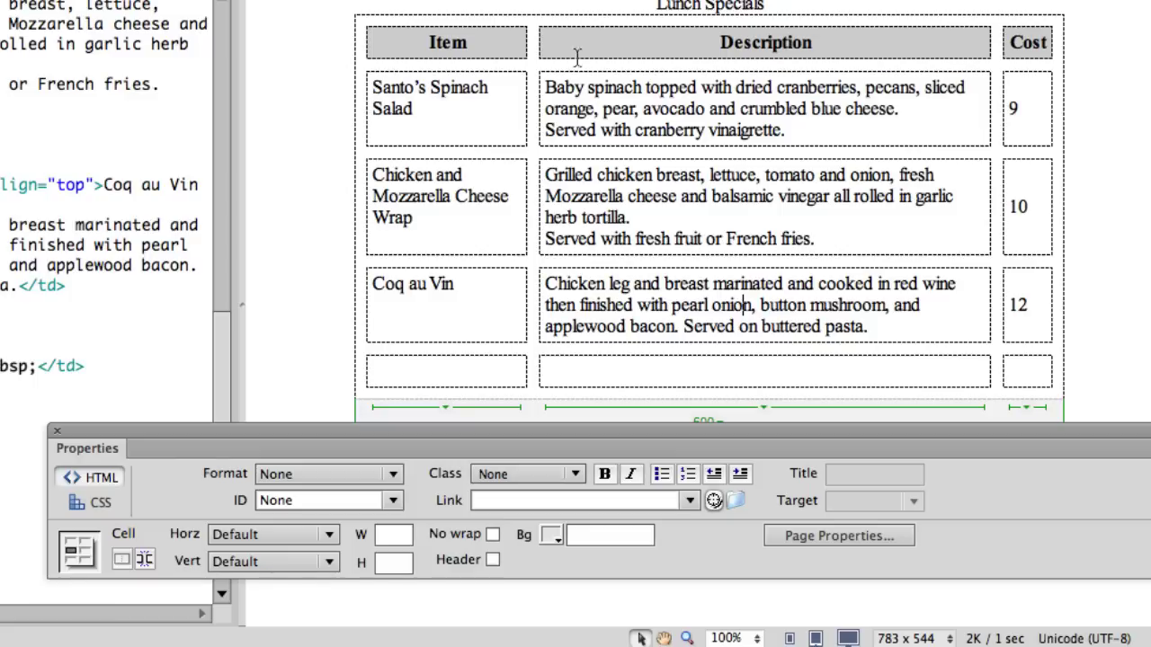
click(852, 45)
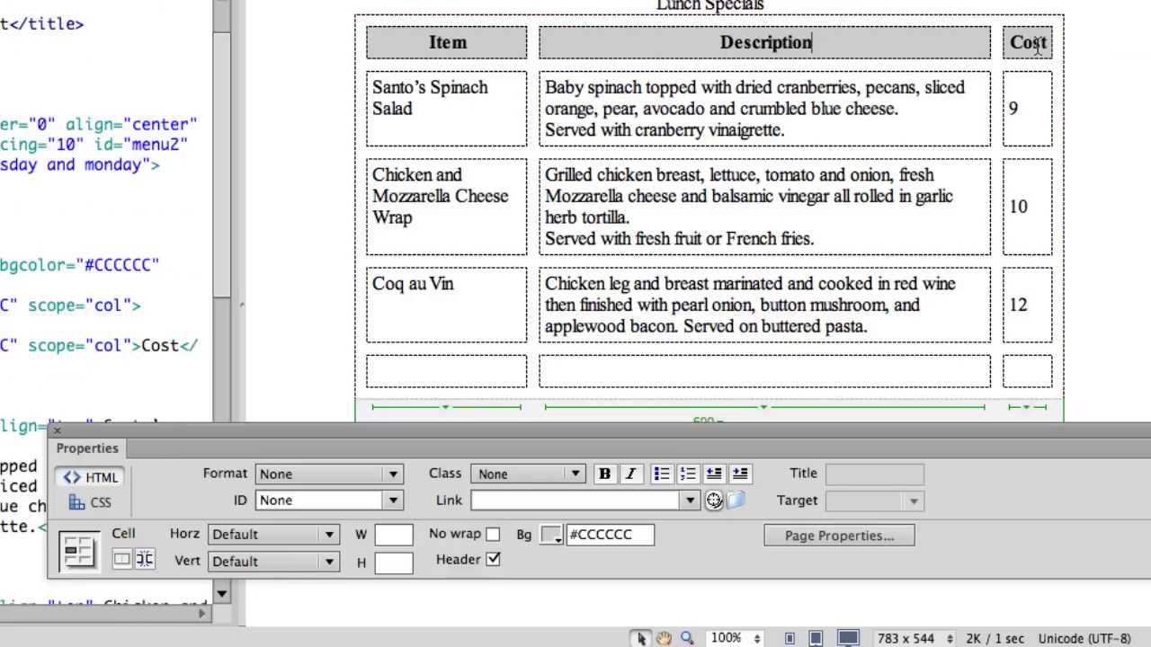
click(466, 42)
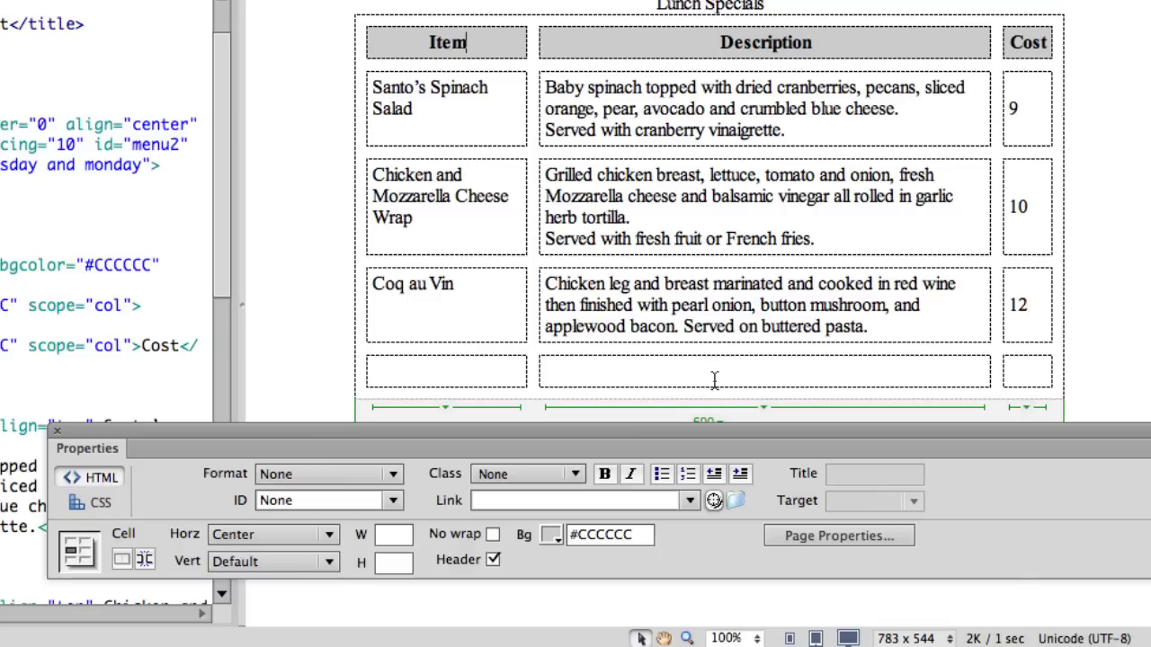
click(492, 96)
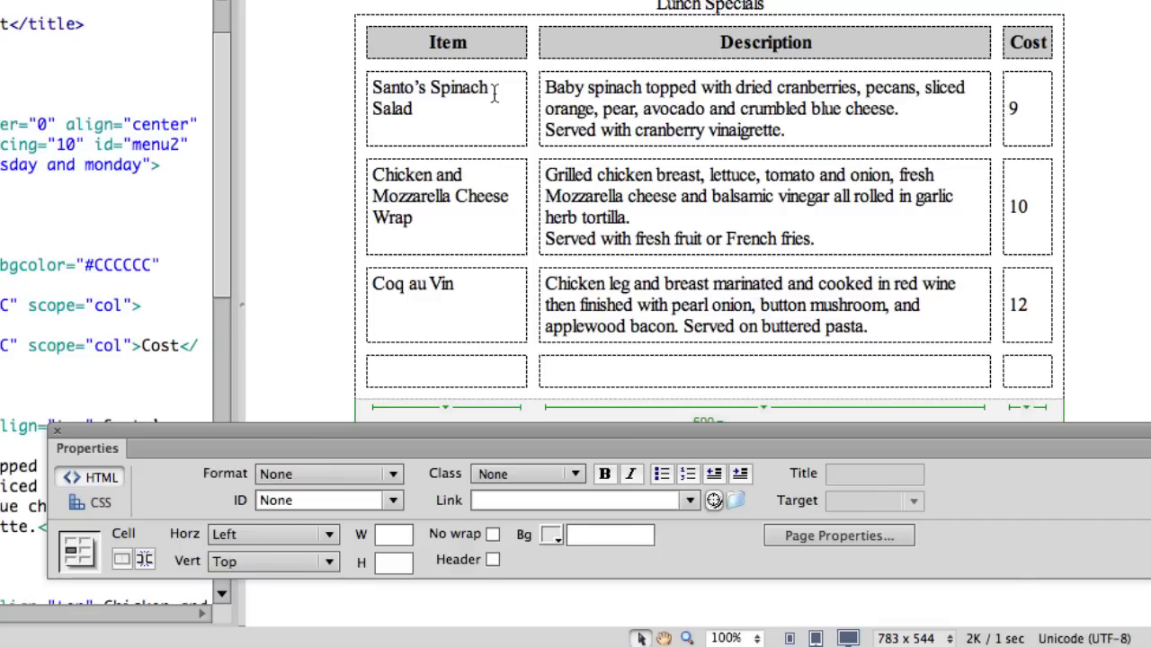
Set the ID of the Item header cell to Item.
click(503, 45)
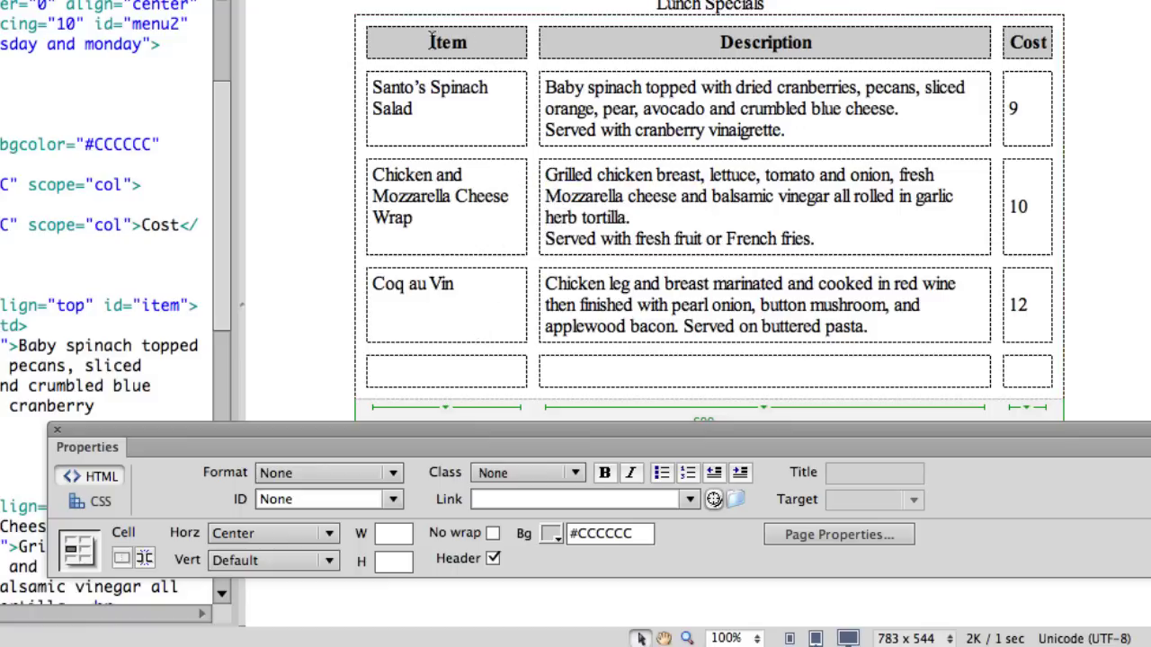
super+click(477, 42)
click(275, 502)
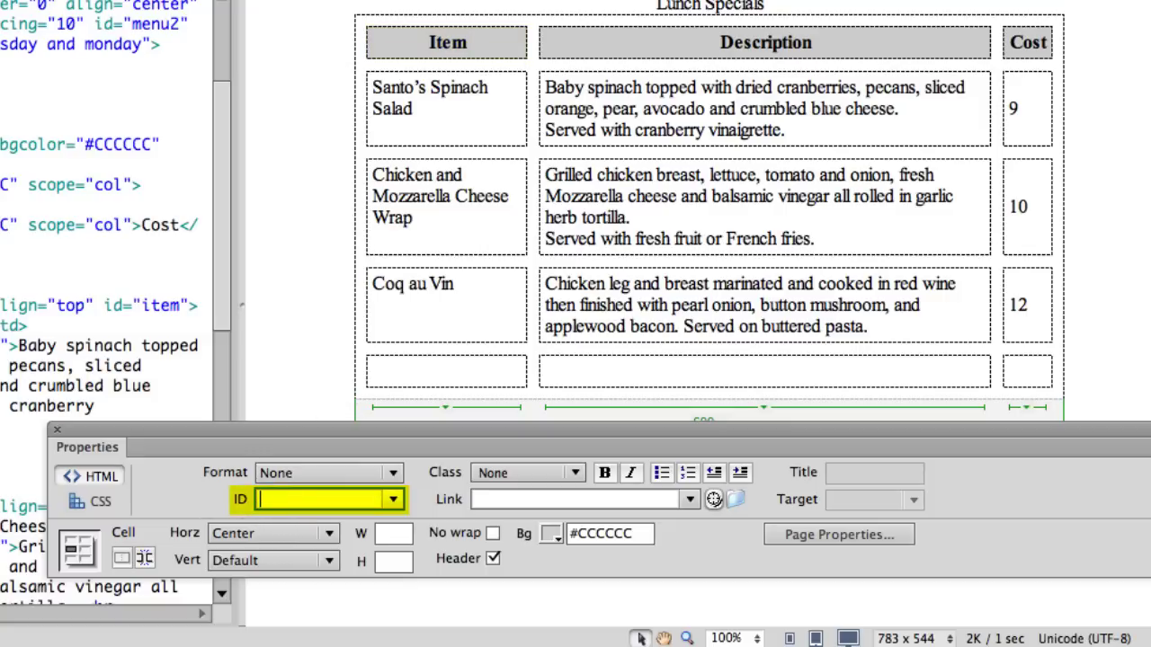
text(Item)
key(Return)
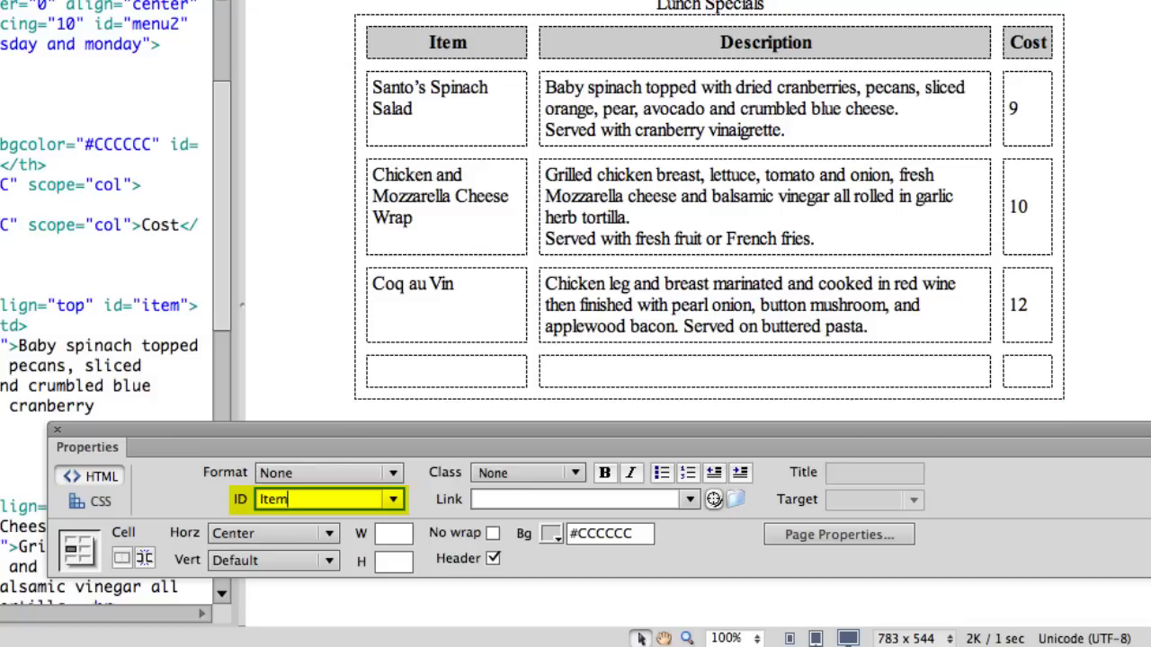
Set the ID of the Description header cell to Description.
click(693, 46)
click(301, 502)
key(BackSpace)
key(BackSpace)
key(BackSpace)
key(BackSpace)
text(De)
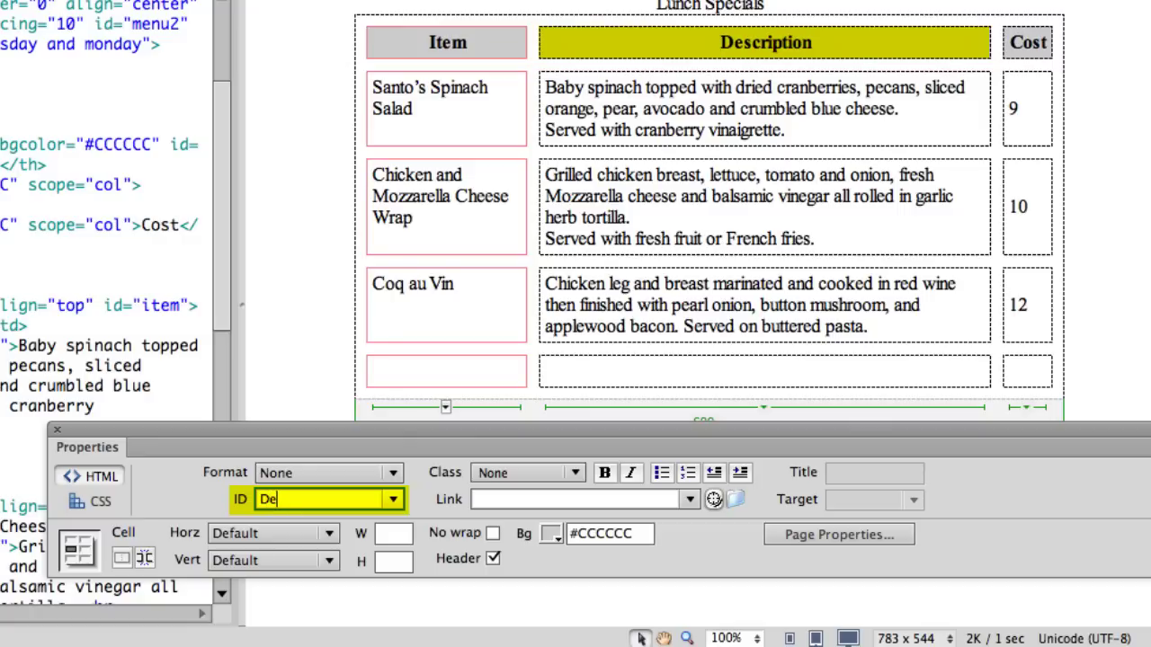
text(scription)
key(Return)
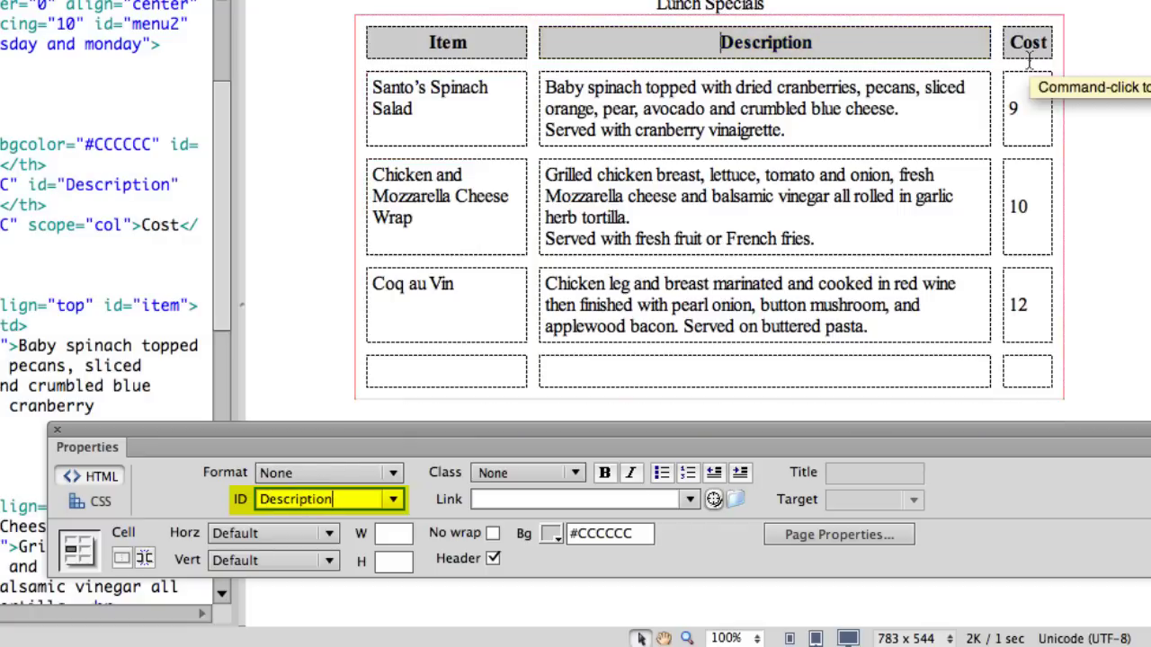
Set the ID of the Cost header cell to Cost.
click(1020, 42)
click(308, 500)
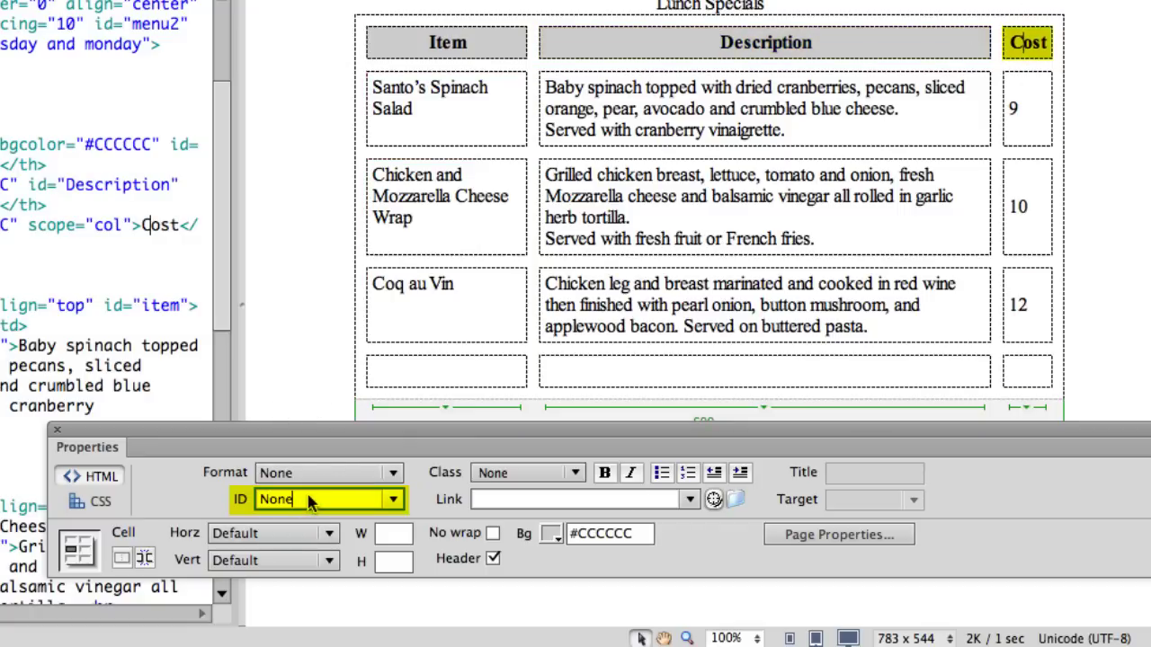
key(BackSpace)
key(BackSpace)
key(BackSpace)
key(BackSpace)
text(Cost)
key(Return)
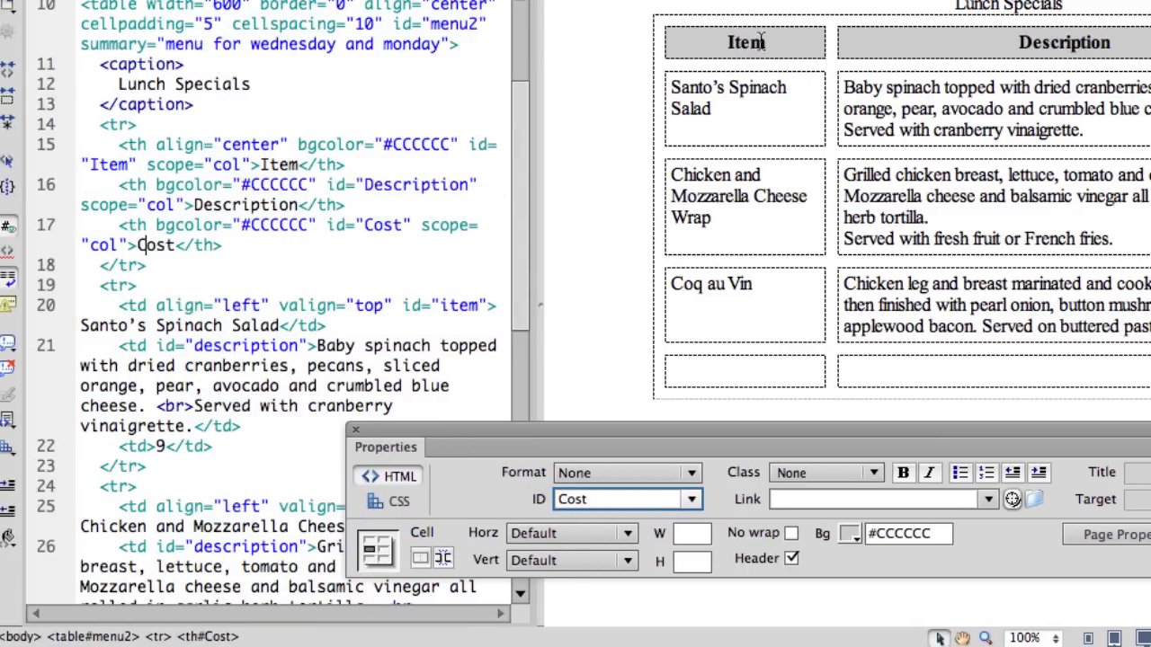
Add the attribute headers="Item" to the Santo's Spinach Salad cell's td tag in the code.
double_click(761, 42)
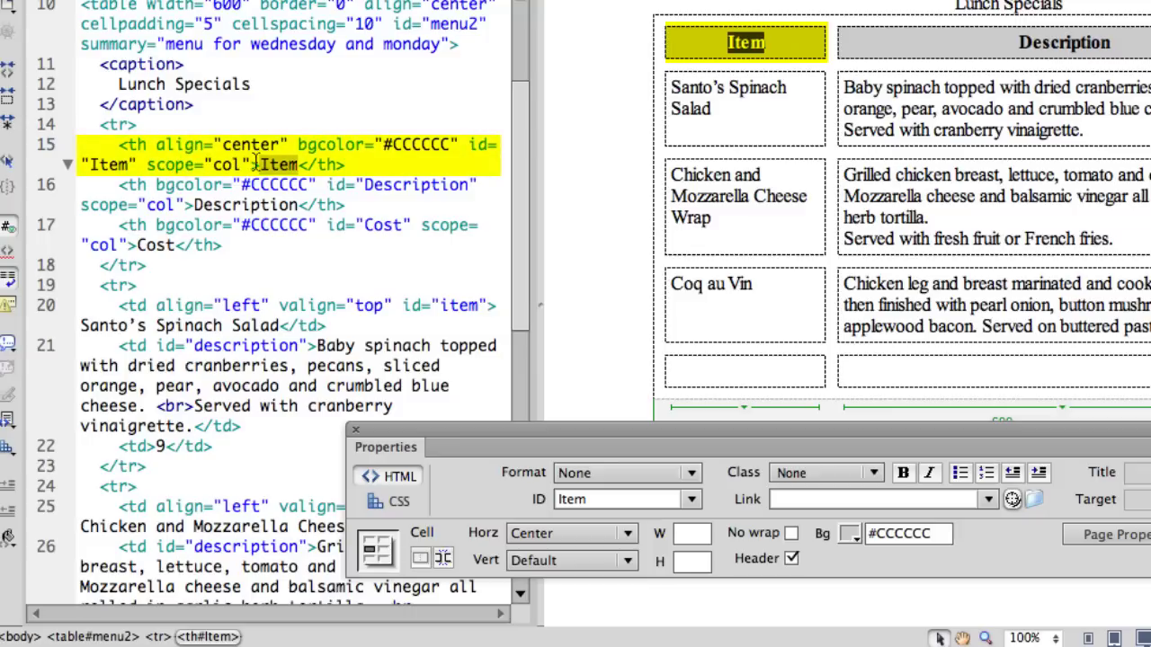
drag(468, 146, 136, 165)
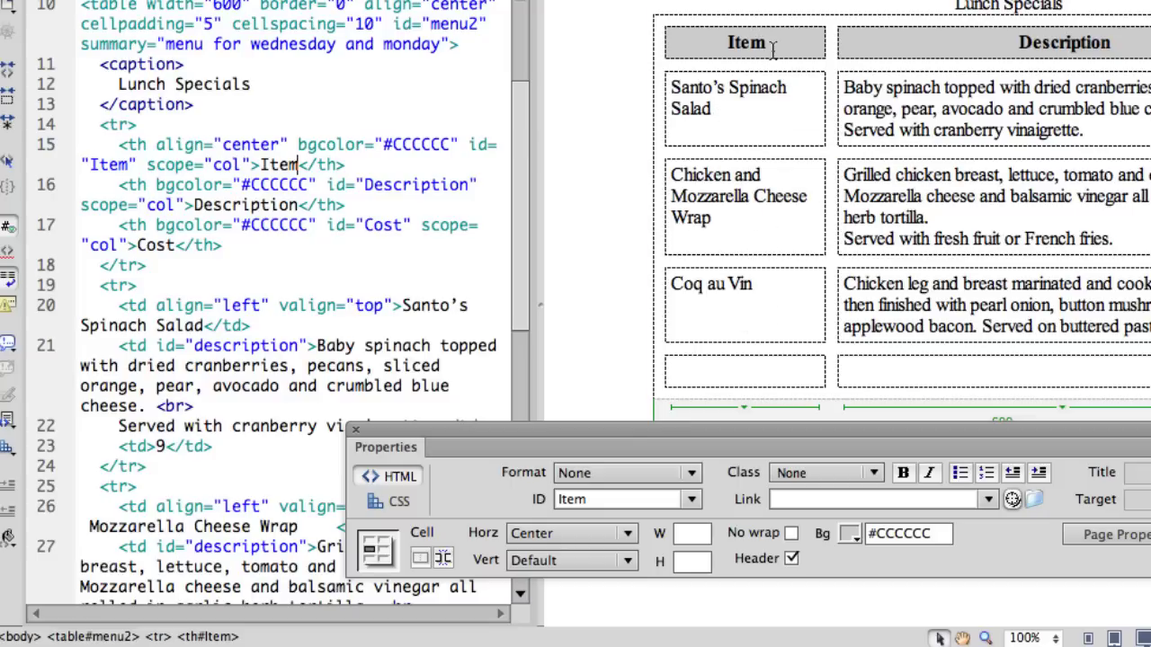
click(729, 113)
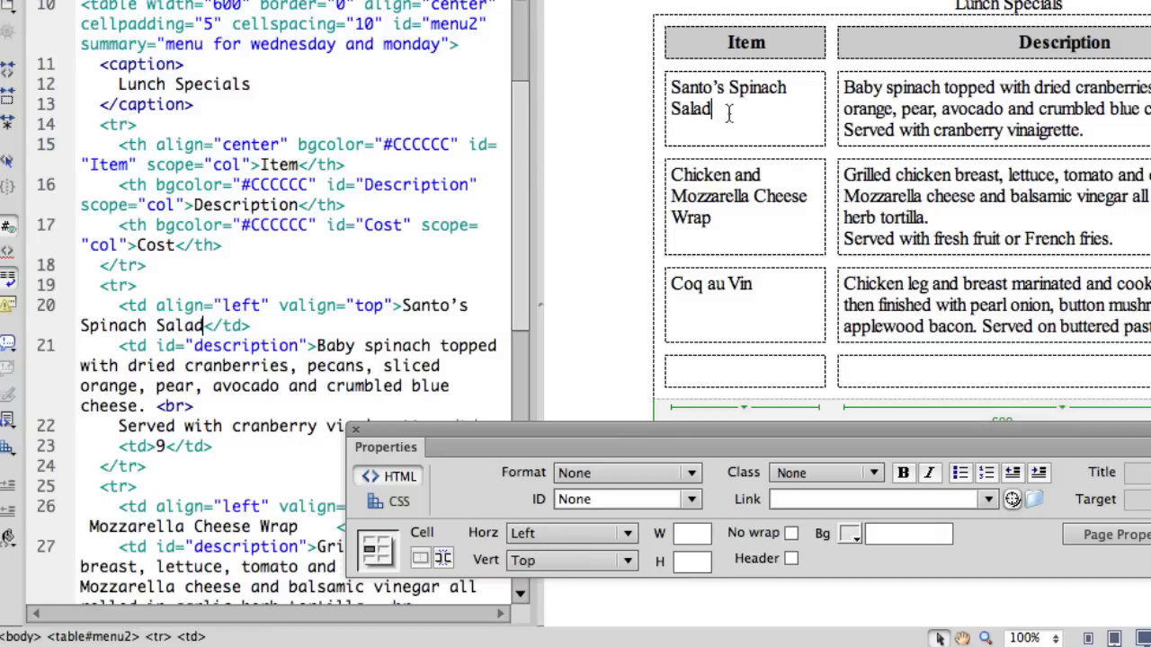
drag(729, 113, 673, 86)
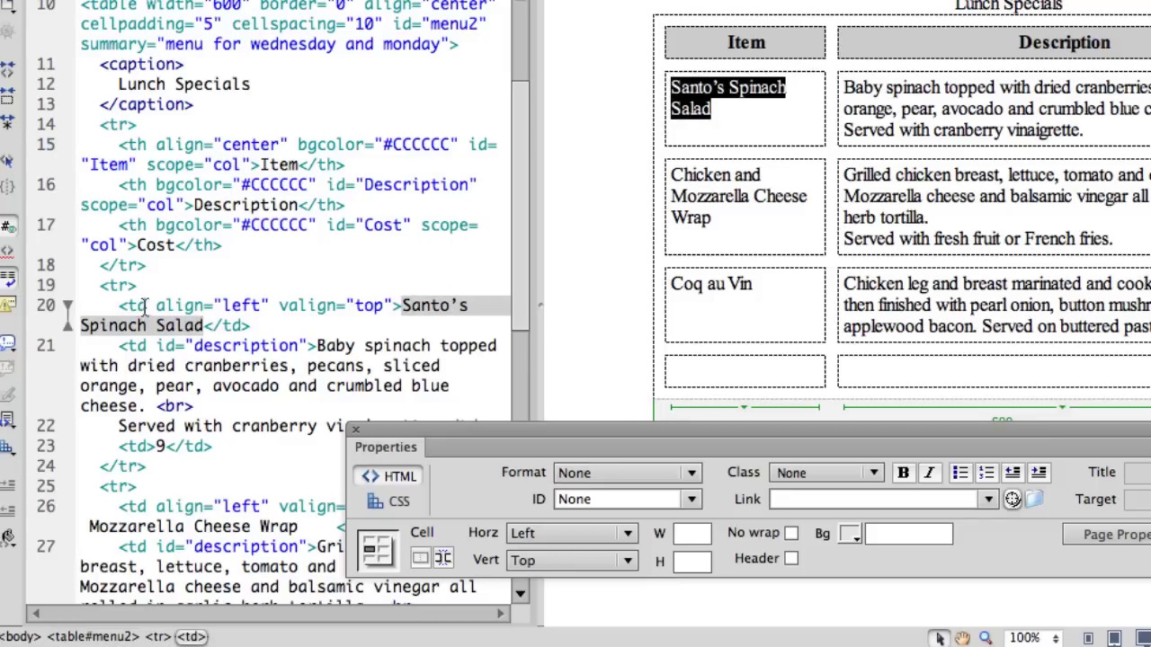
click(392, 307)
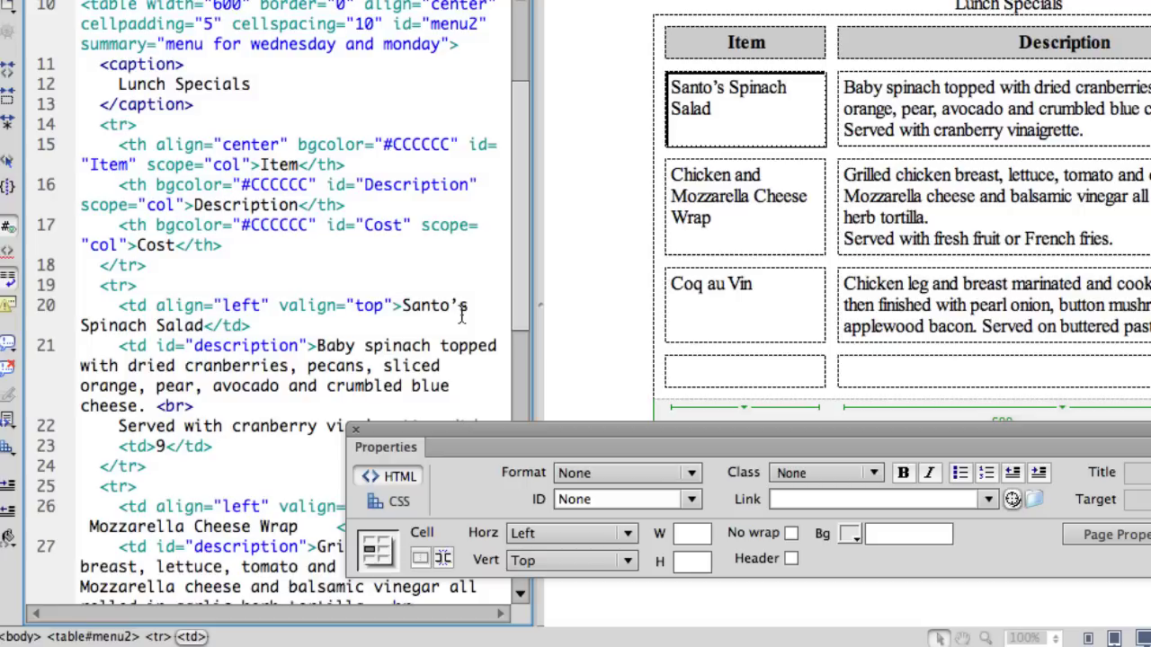
text(headers)
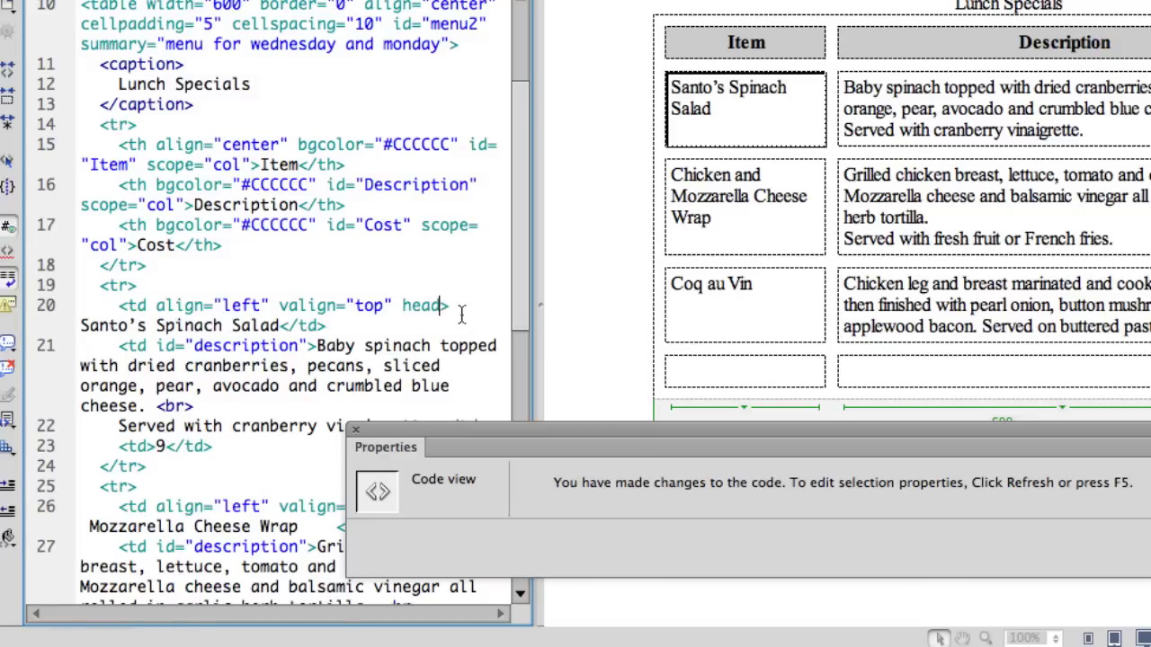
text(=")
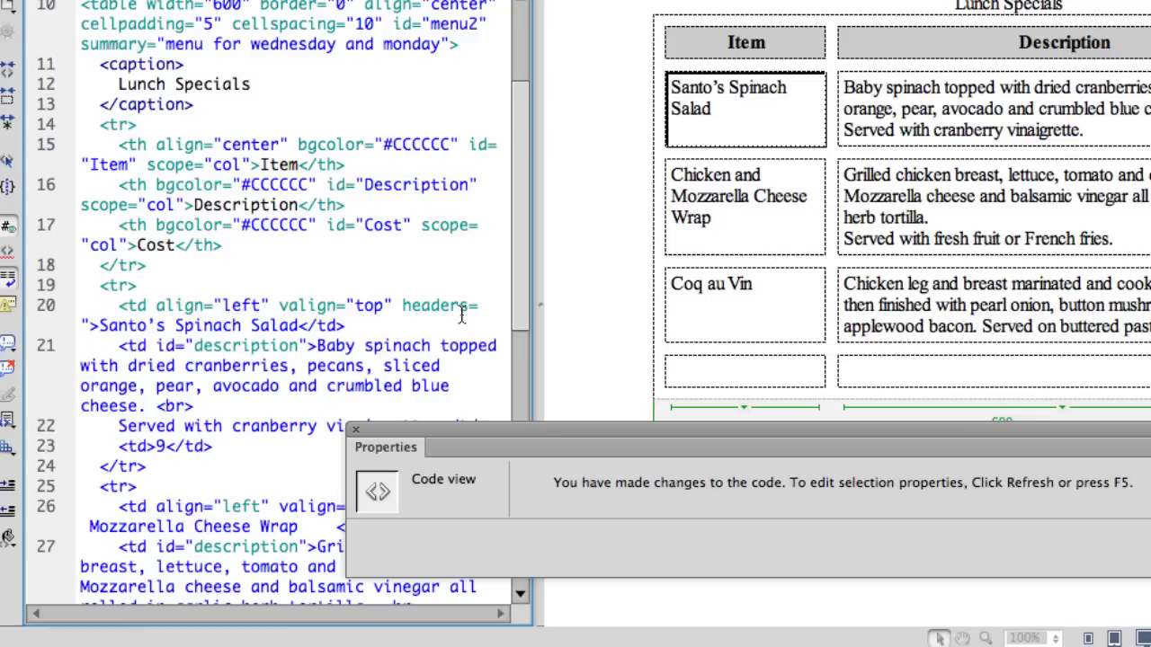
text(Item)
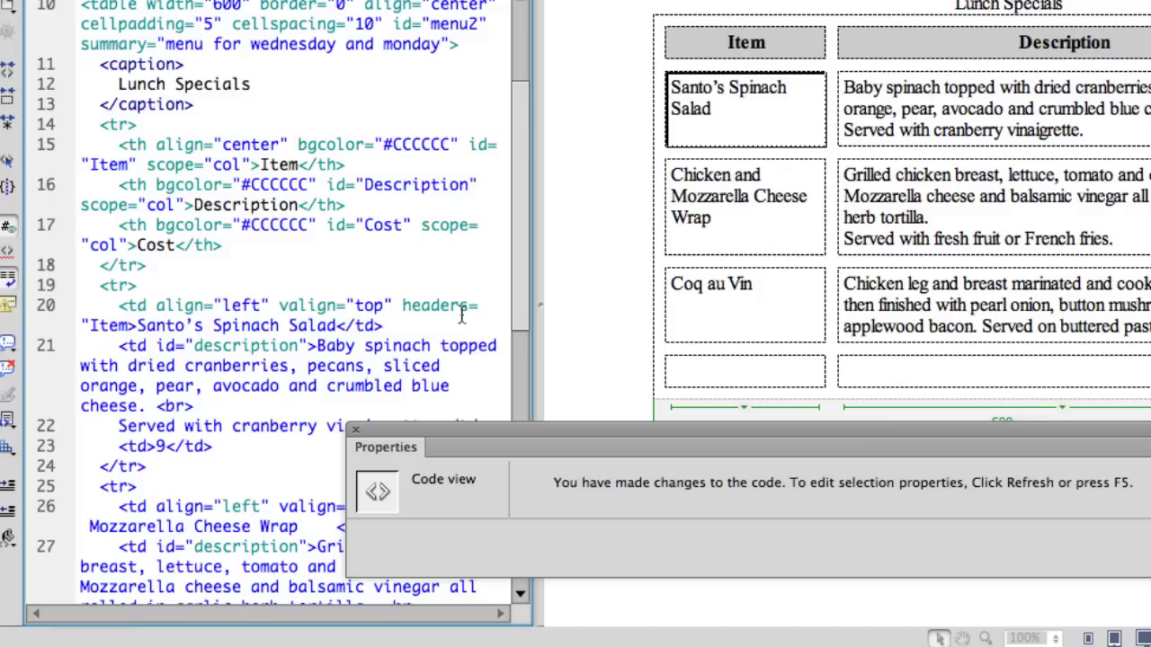
text(")
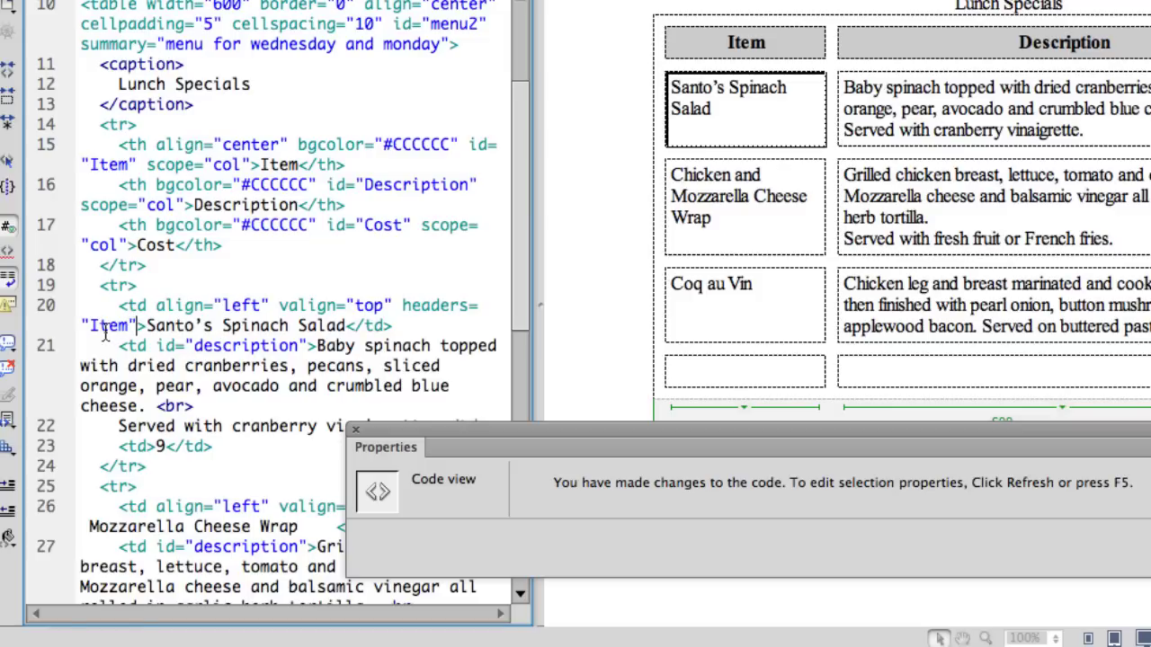
Copy the headers="Item" attribute into the td tag of the Chicken and Mozzarella Cheese Wrap cell.
click(316, 306)
drag(401, 306, 137, 326)
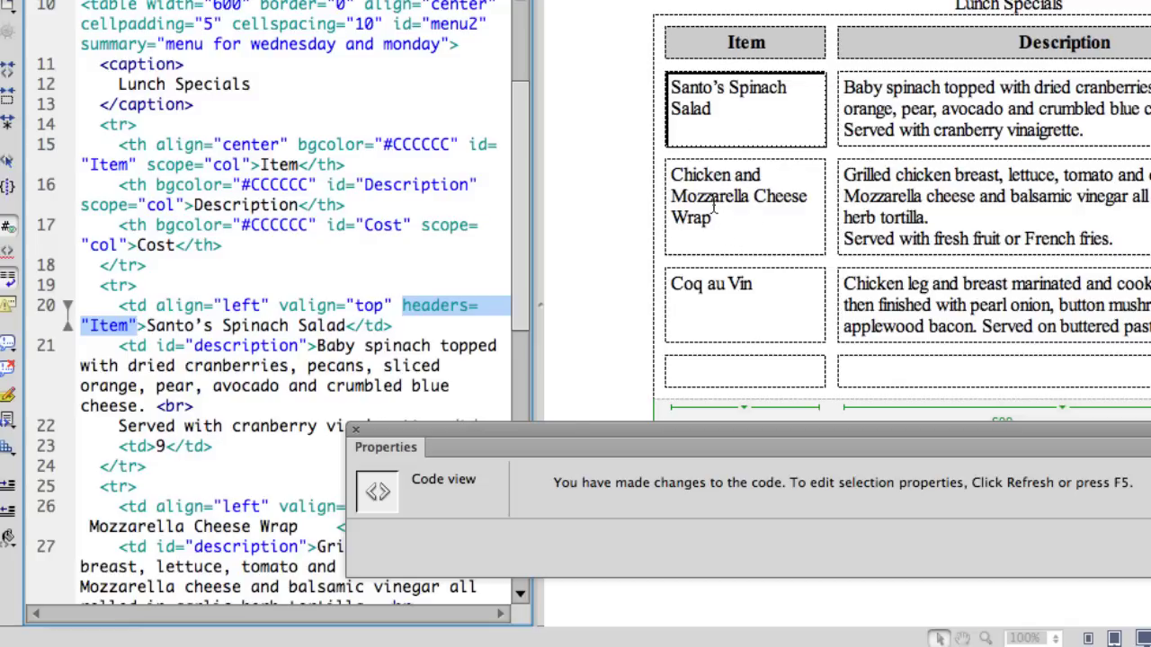
click(729, 236)
drag(729, 237, 667, 170)
scroll(418, 320, down, 6)
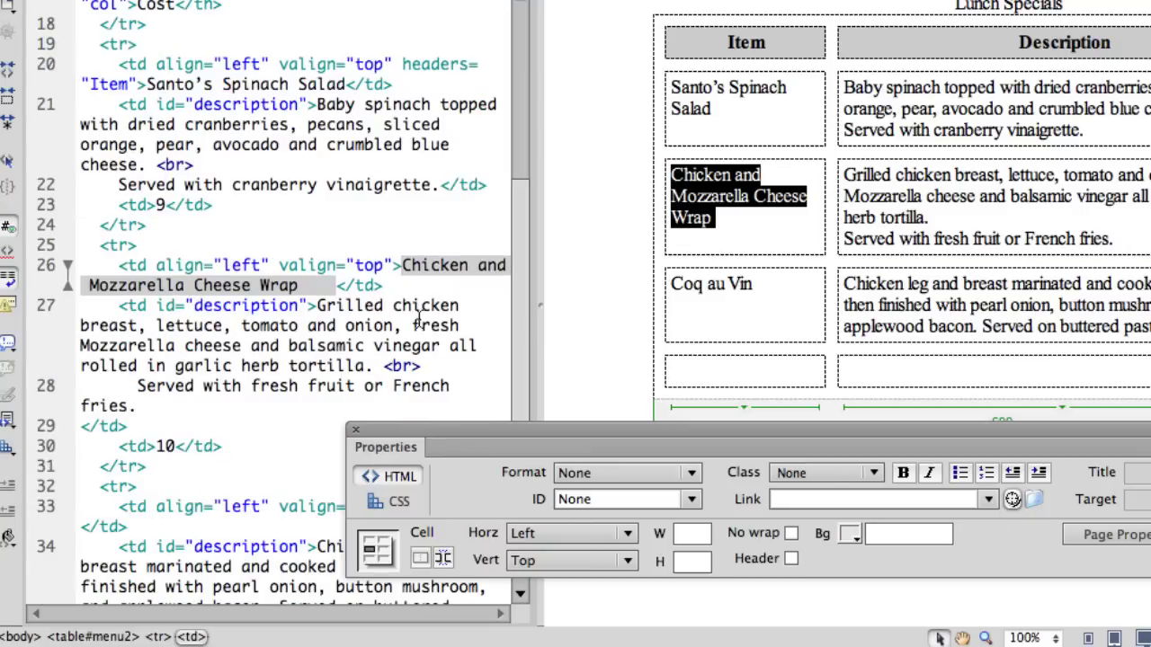
scroll(418, 319, up, 1)
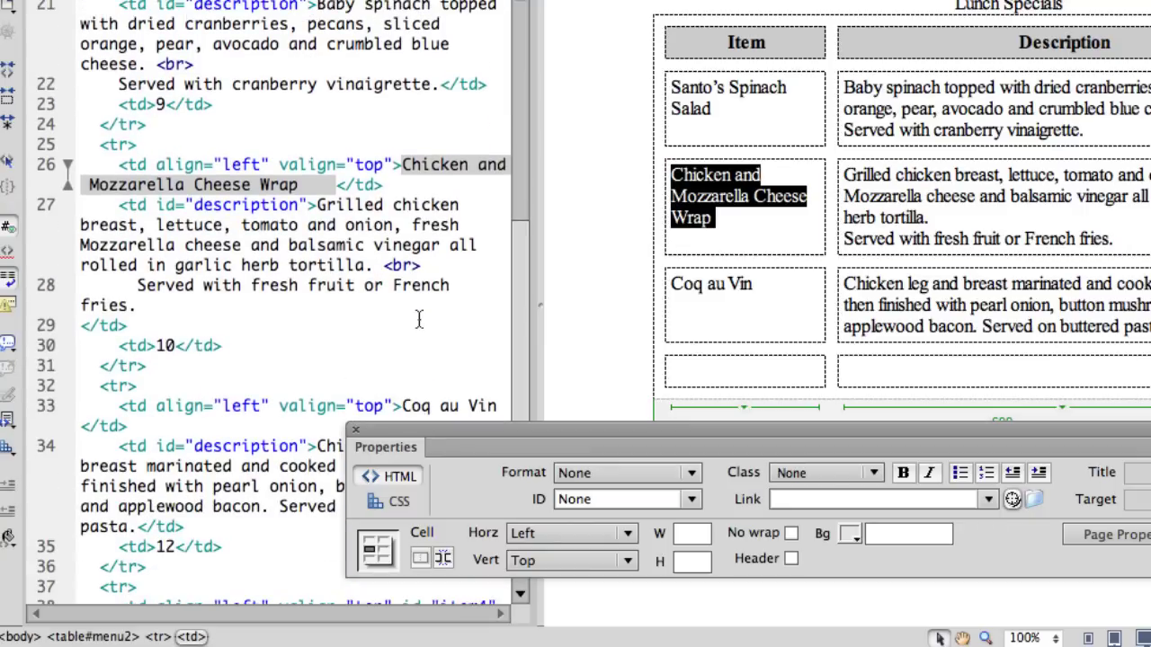
click(396, 170)
text(headers="Item")
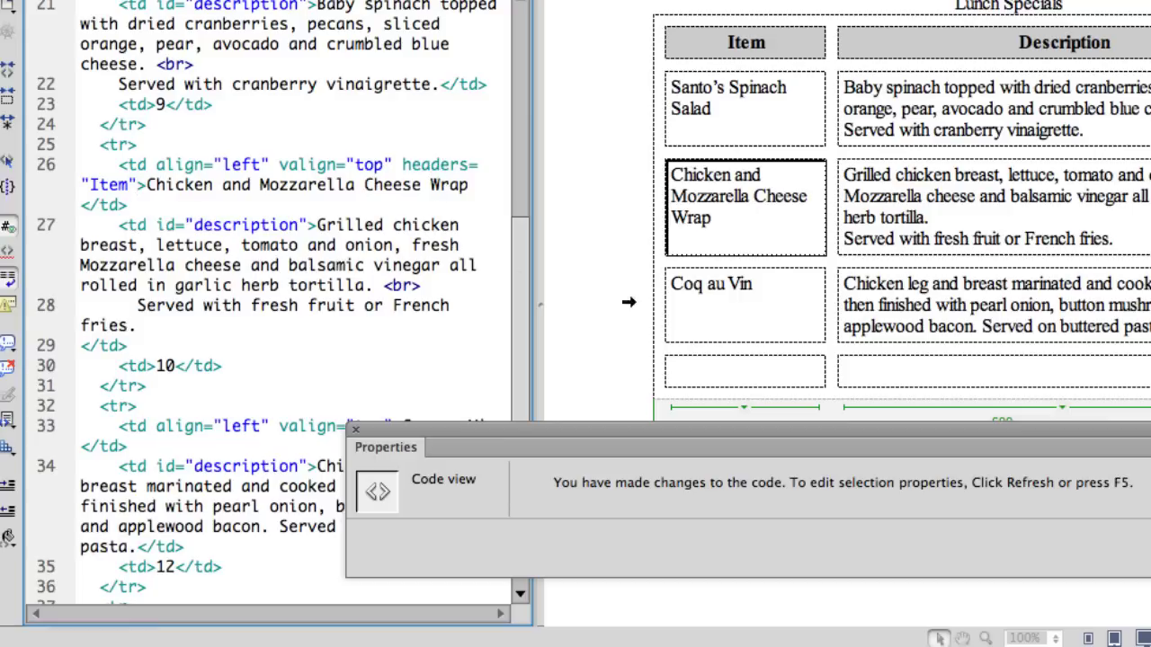
Add headers="Item" to the Coq au Vin cell's td tag and refresh the page design from the code.
click(747, 296)
triple_click(746, 297)
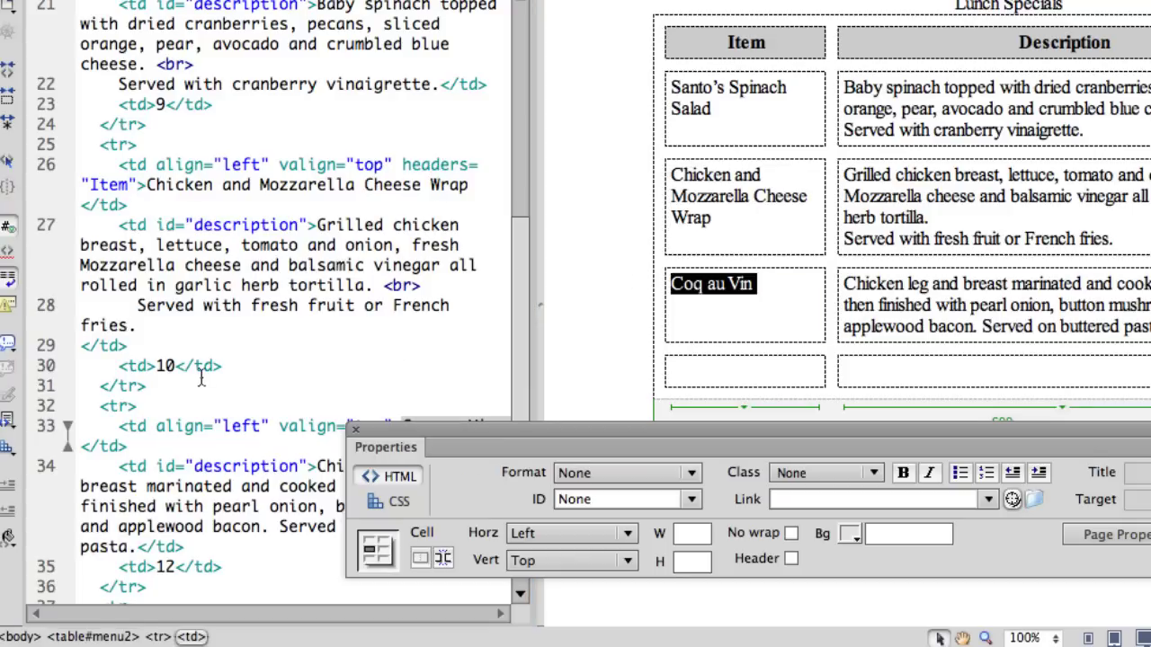
click(729, 314)
triple_click(675, 285)
scroll(316, 370, down, 5)
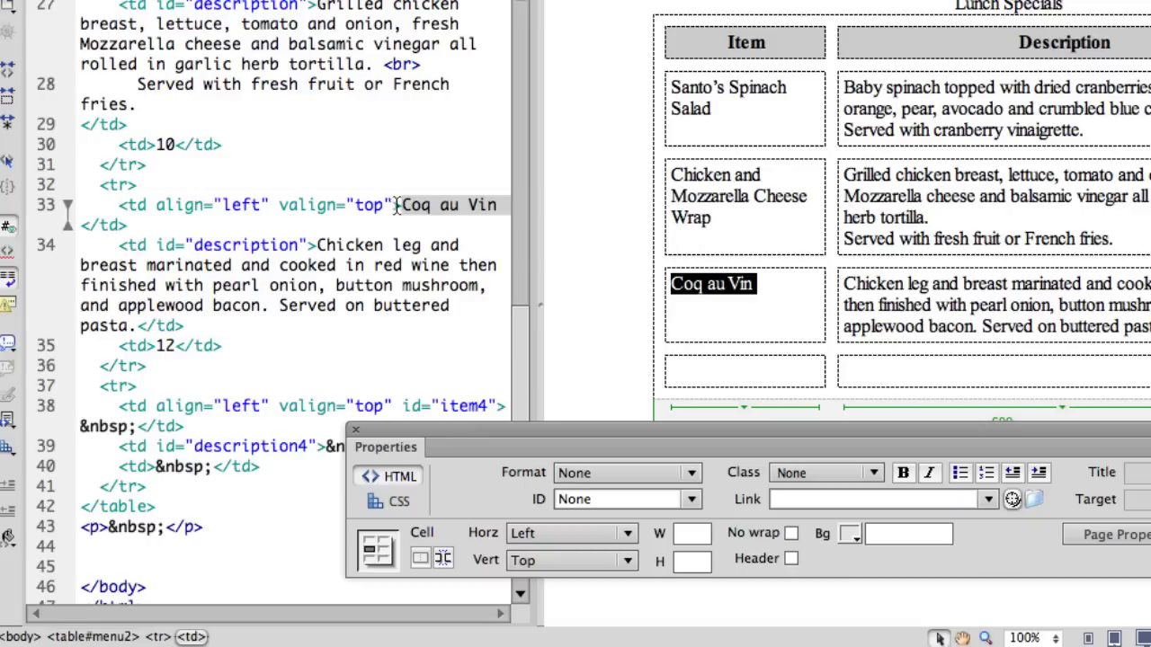
click(397, 205)
text(headers="Item")
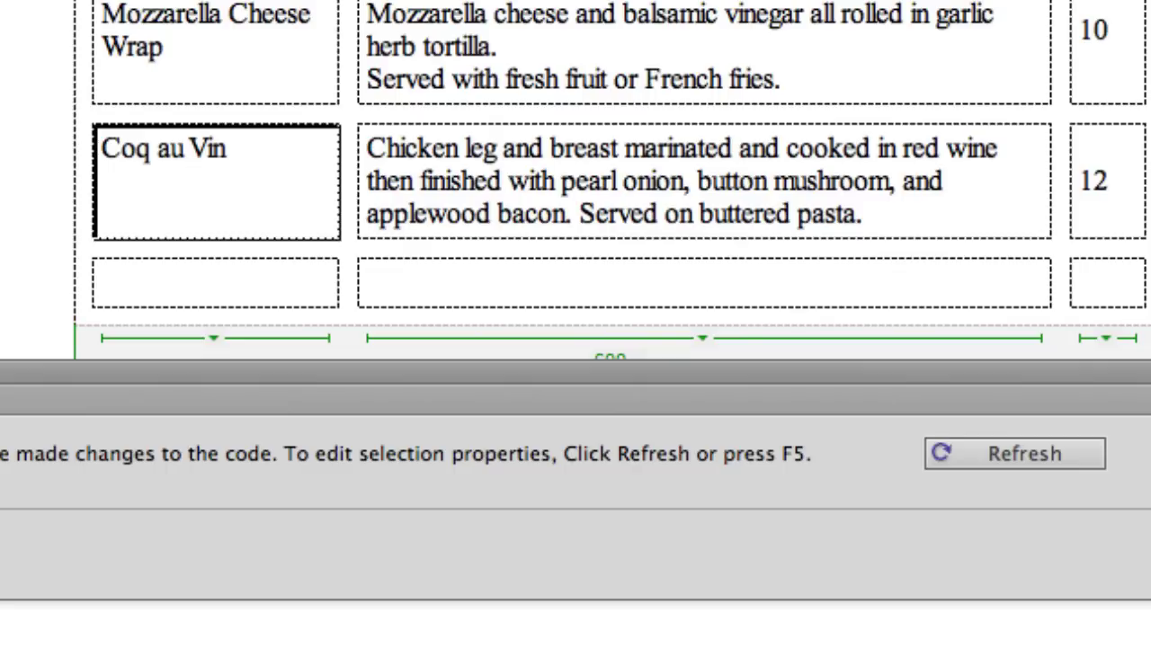
key(F5)
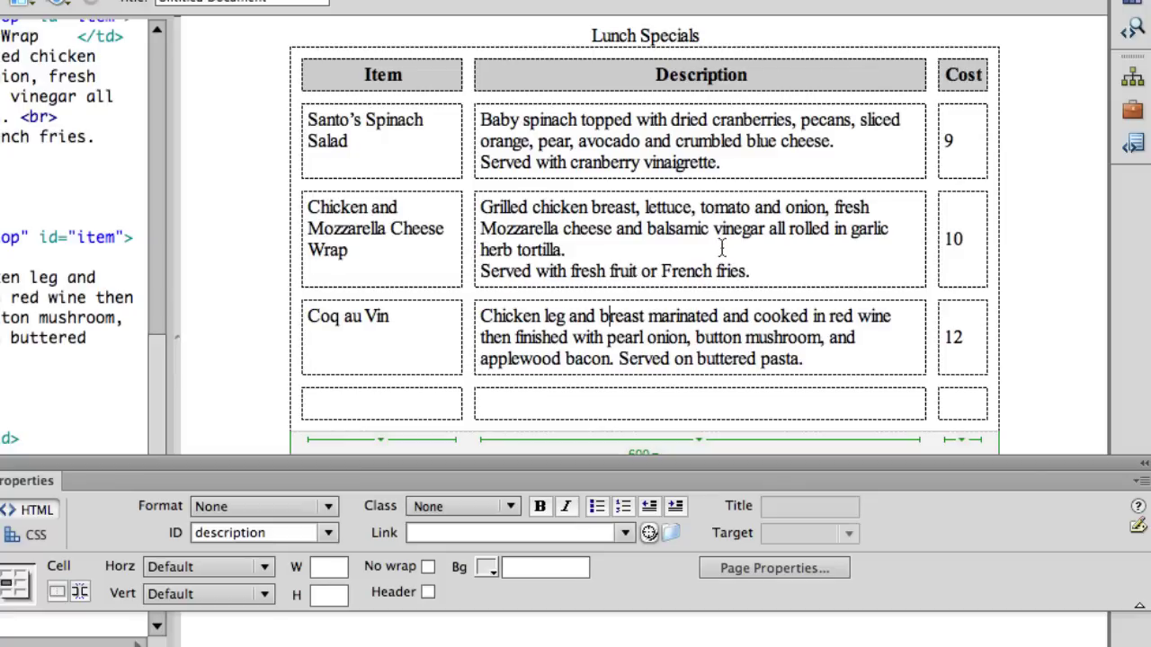
Insert a single row above the Coq au Vin row and undo the insertion.
click(721, 251)
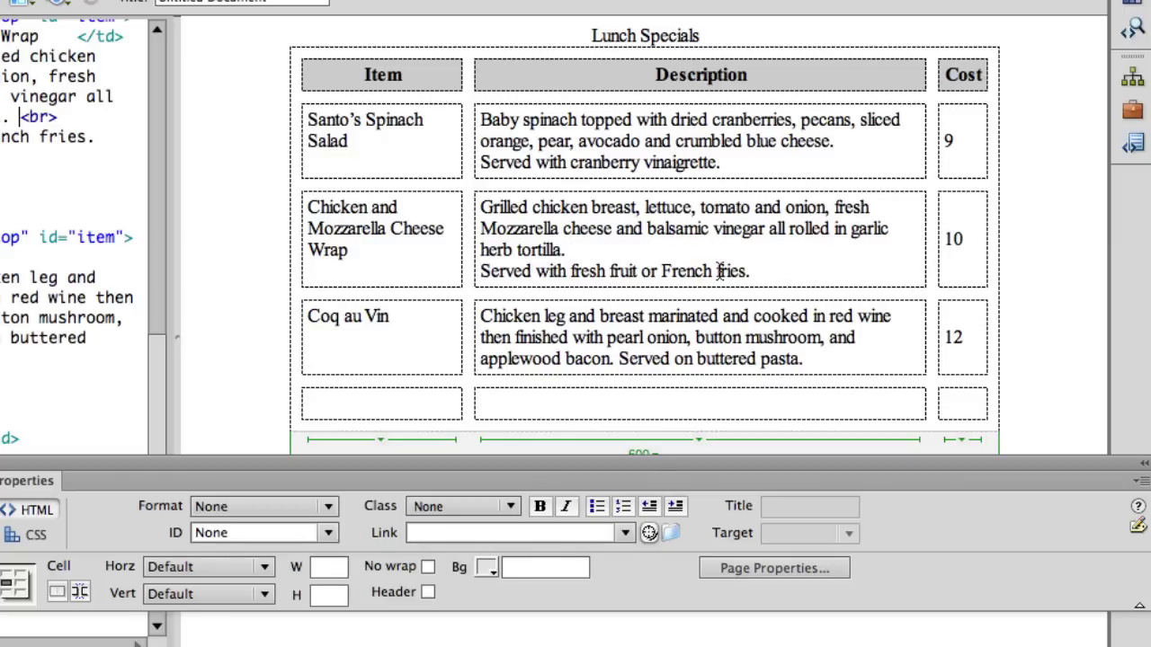
click(657, 336)
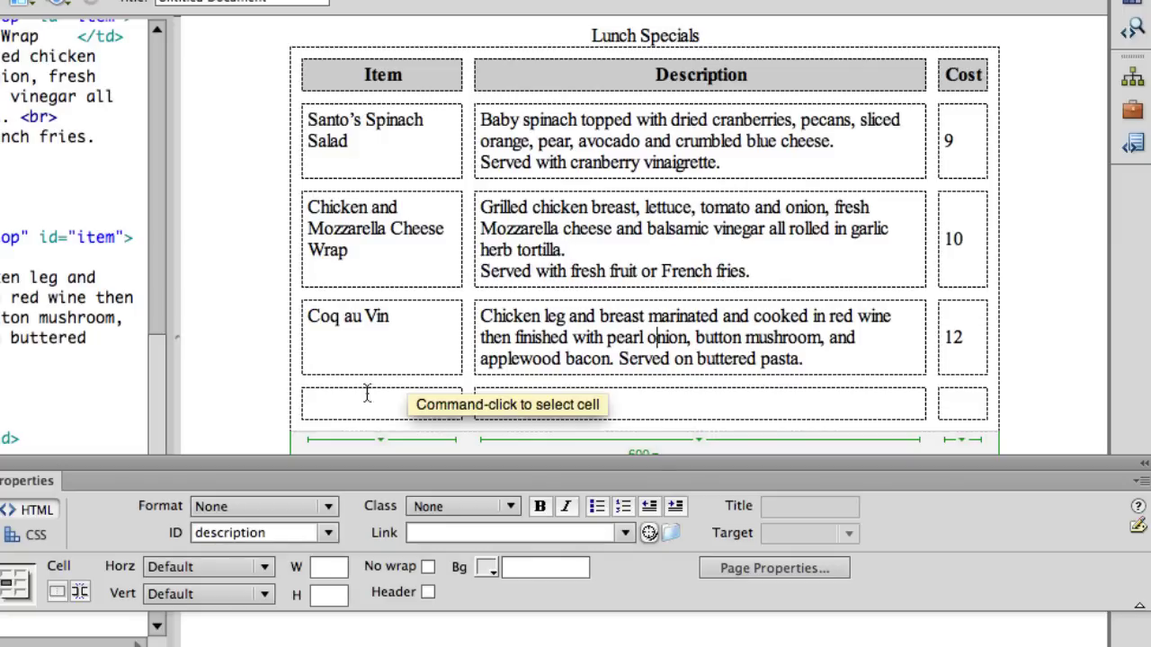
click(431, 323)
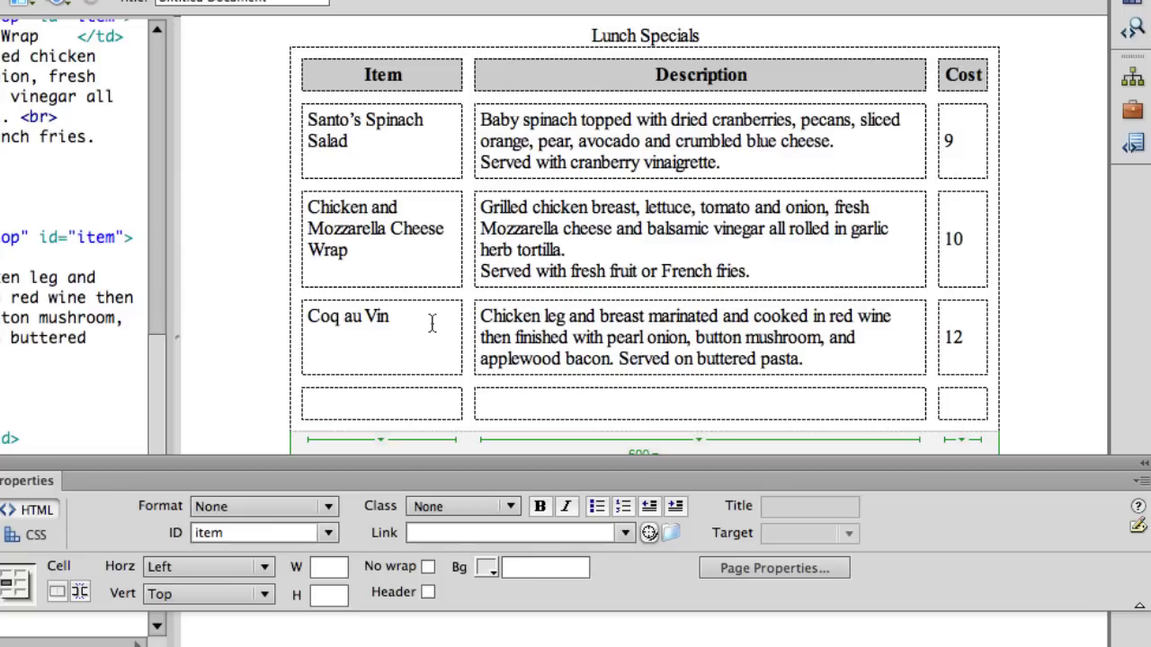
right_click(431, 322)
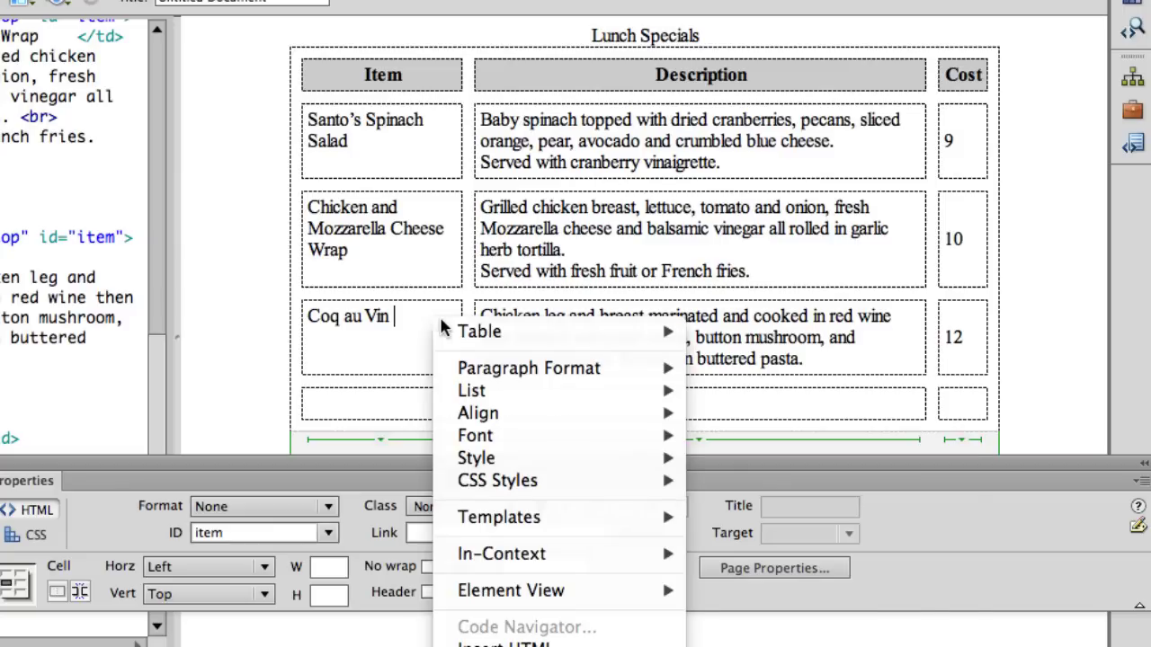
mouse_move(474, 338)
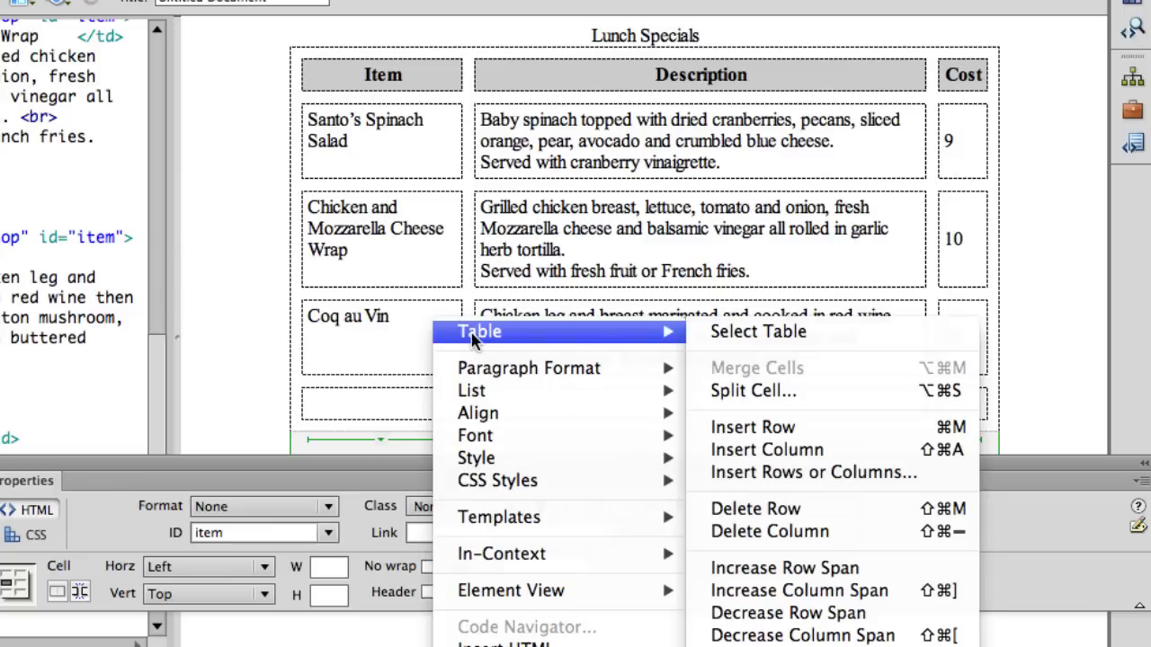
click(749, 432)
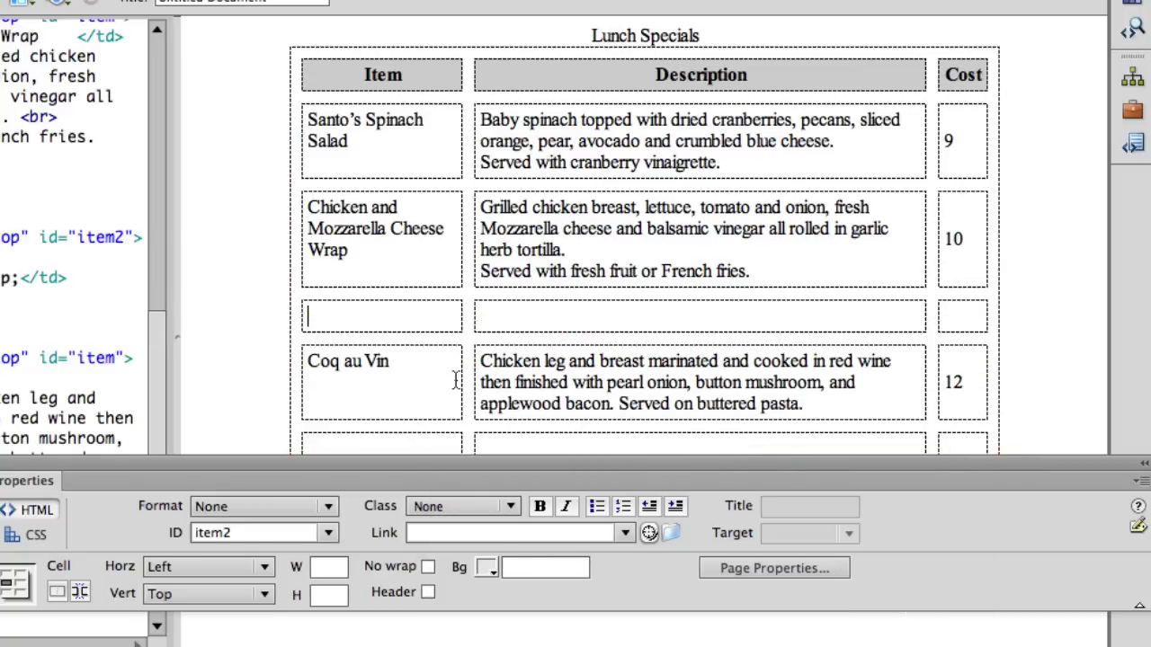
key(super+z)
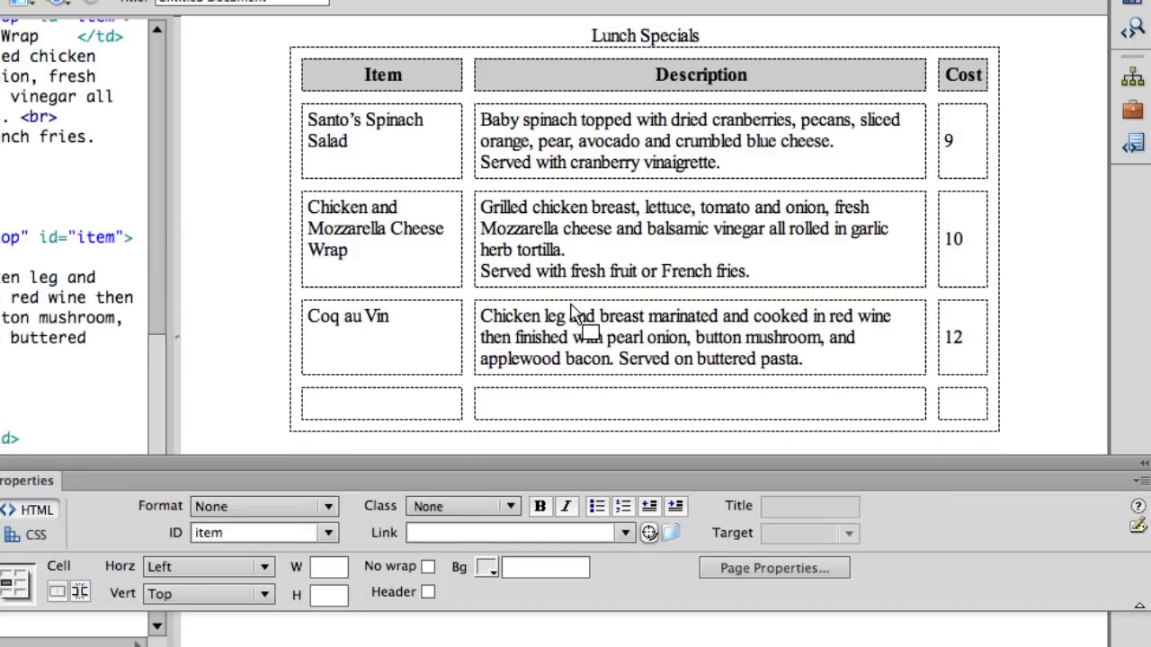
Insert a single column before the Description column and undo the insertion.
click(564, 317)
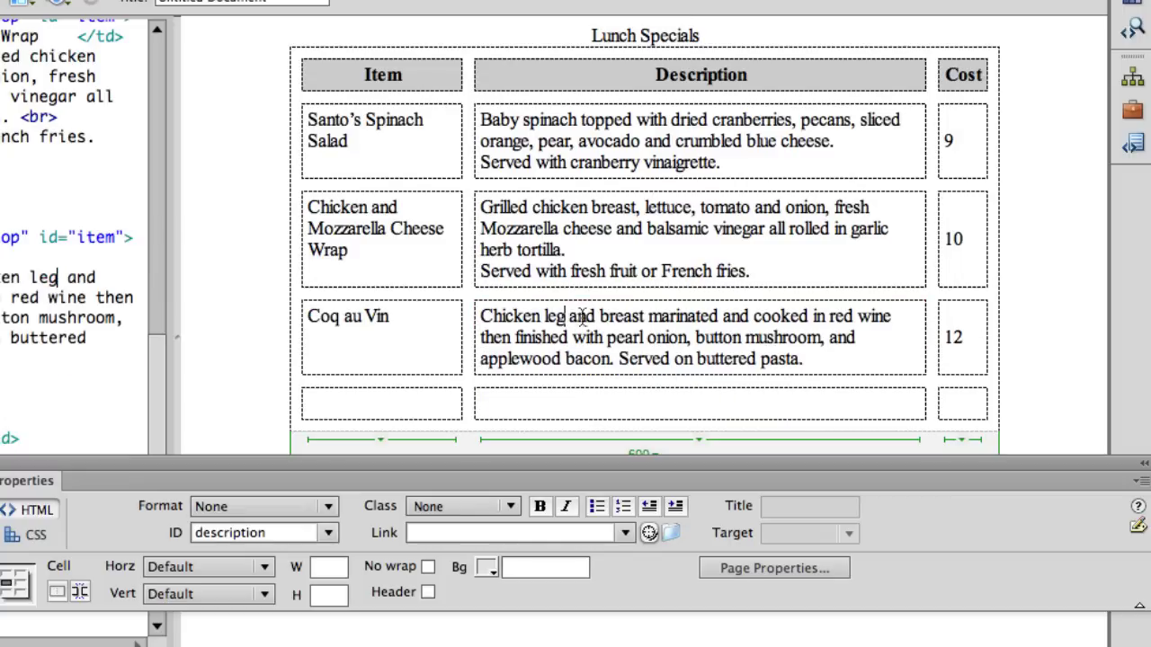
right_click(585, 316)
mouse_move(632, 326)
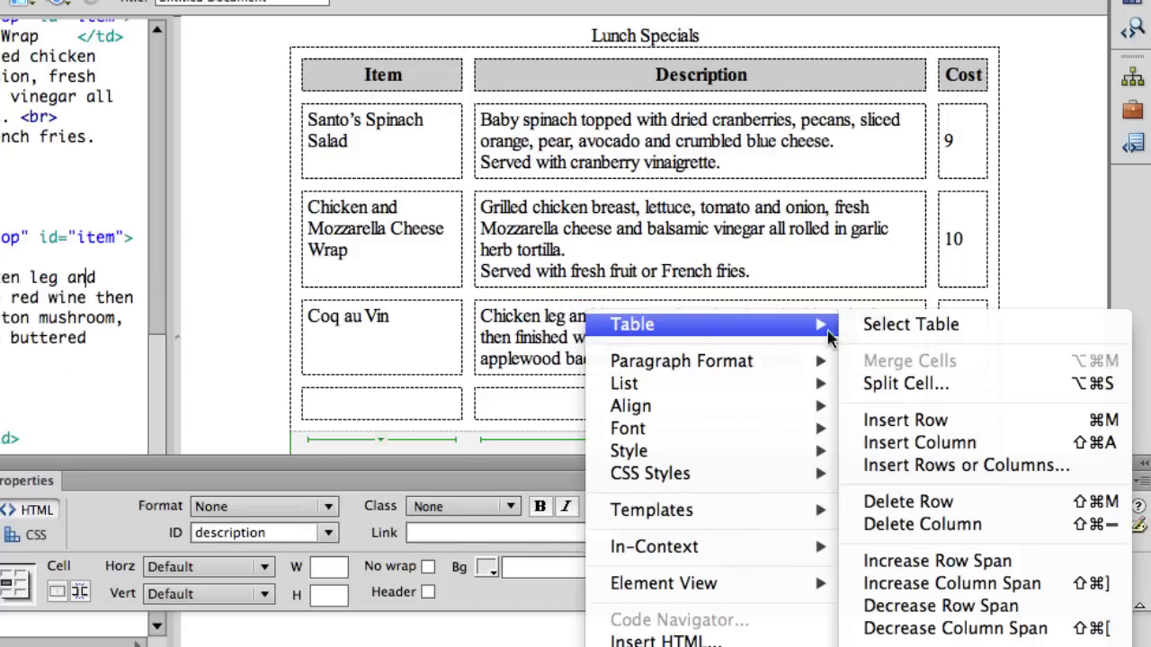
click(884, 444)
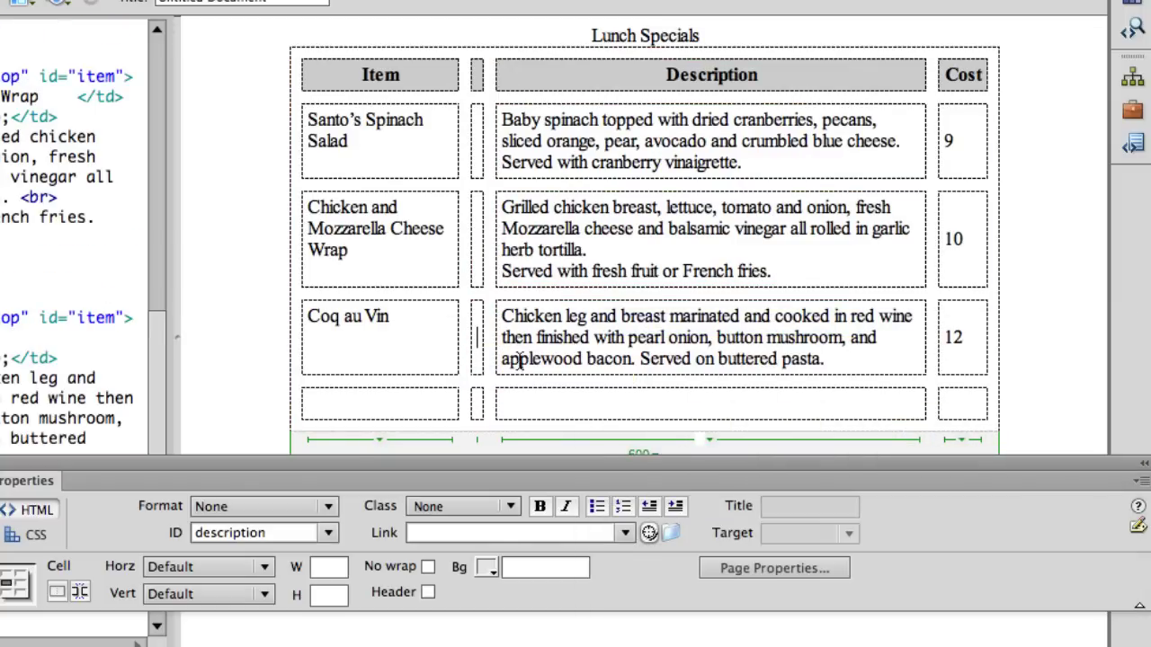
key(ctrl+z)
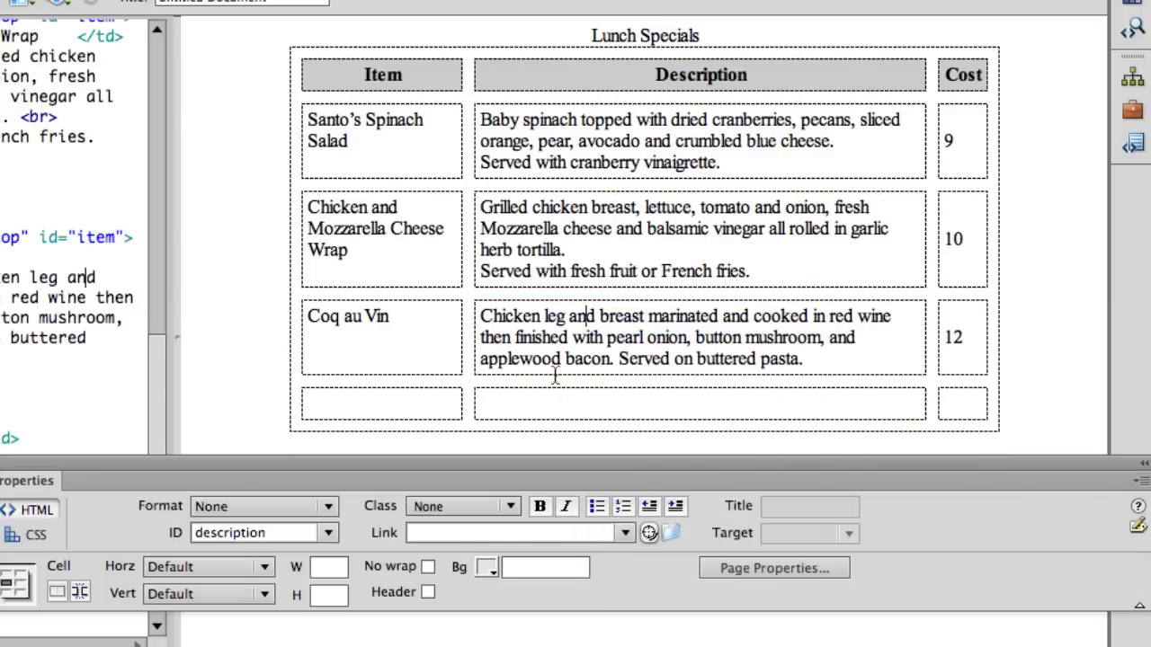
right_click(532, 318)
mouse_move(677, 326)
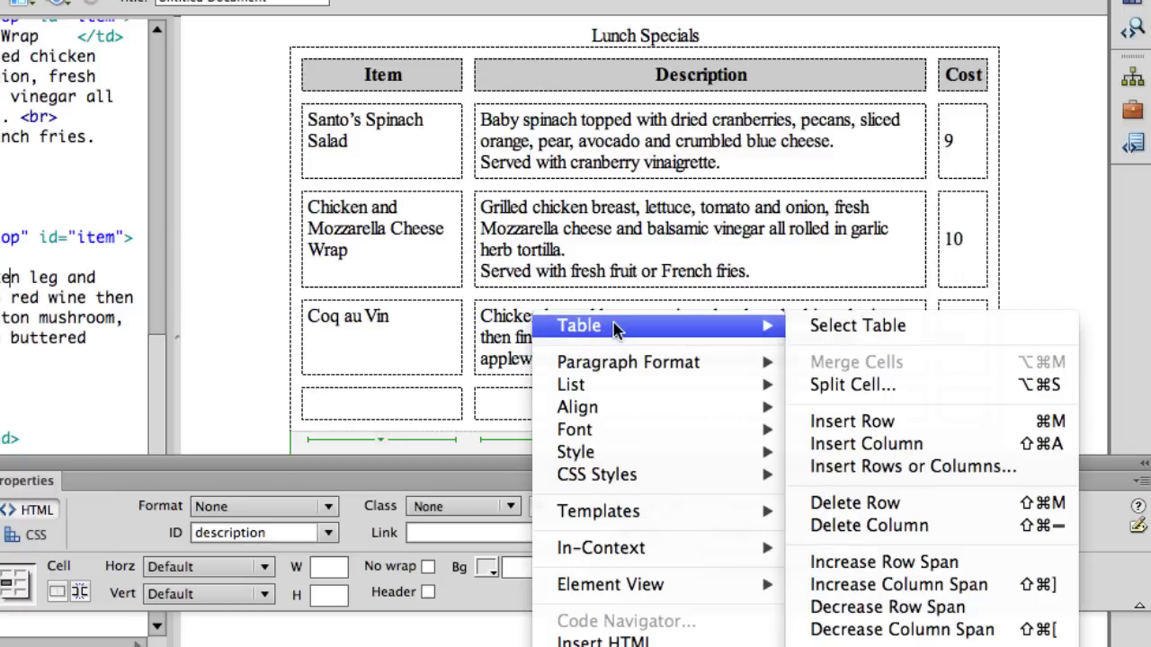
click(838, 467)
drag(725, 466, 587, 150)
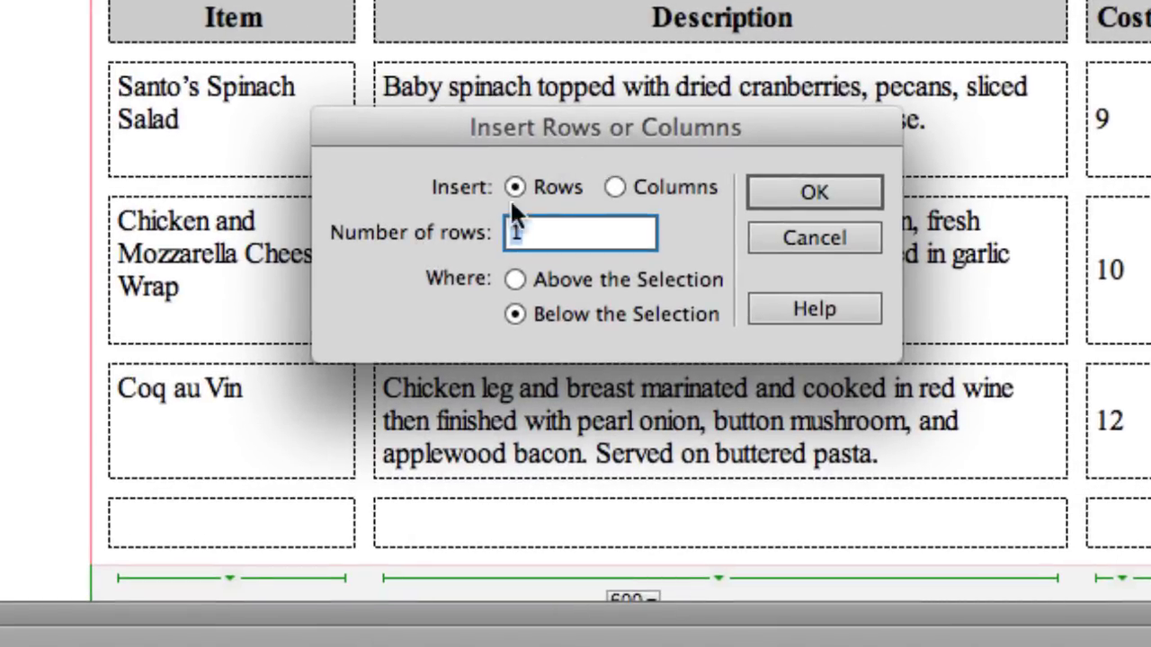
click(615, 187)
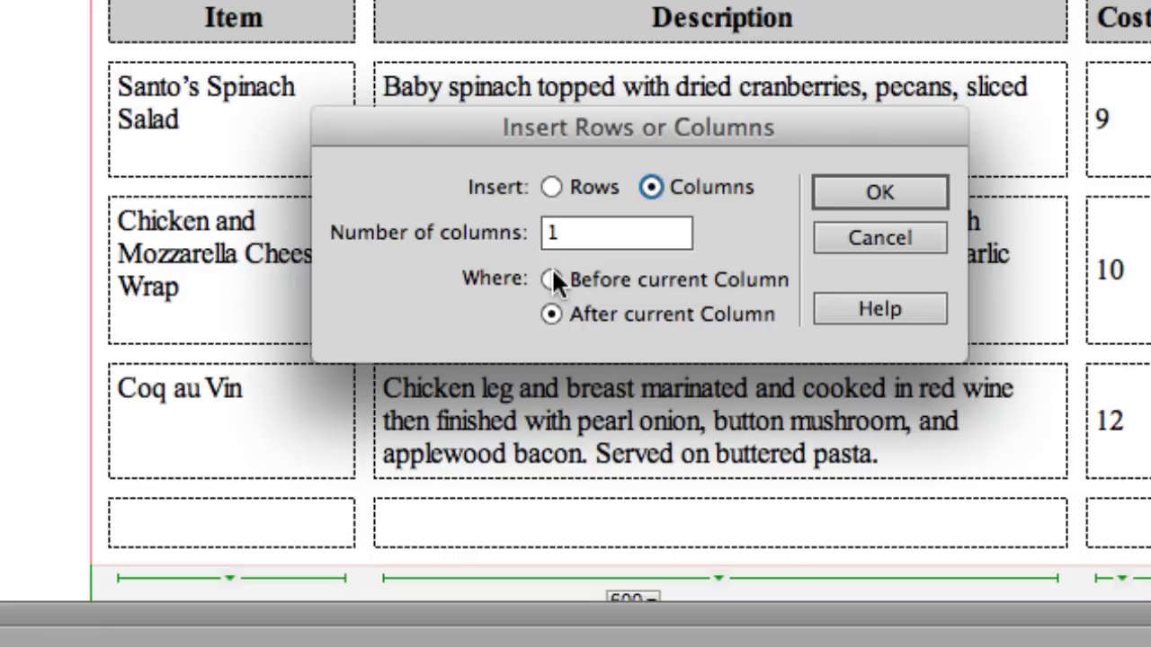
click(553, 185)
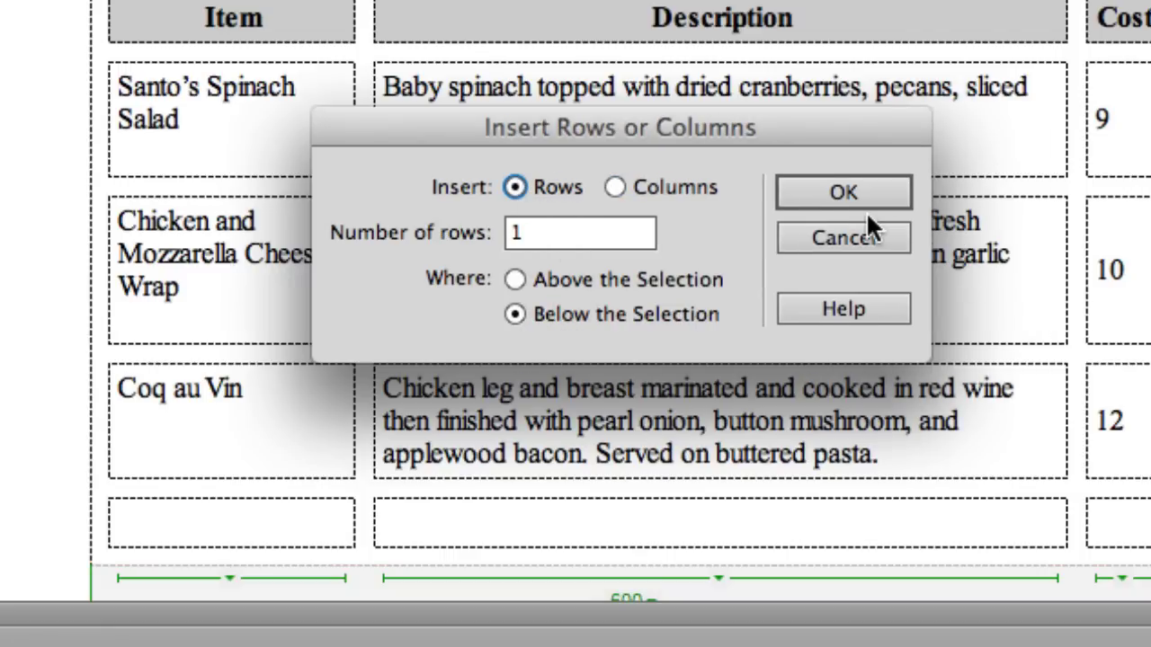
click(842, 232)
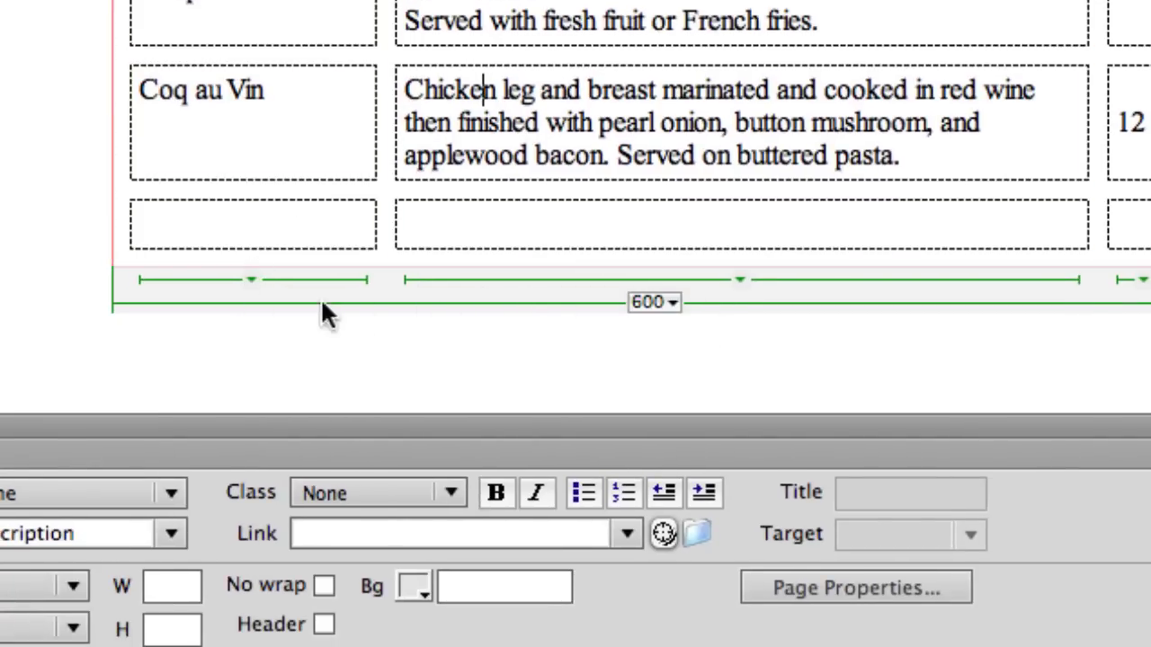
Insert a new column directly to the right of the Item column.
click(250, 275)
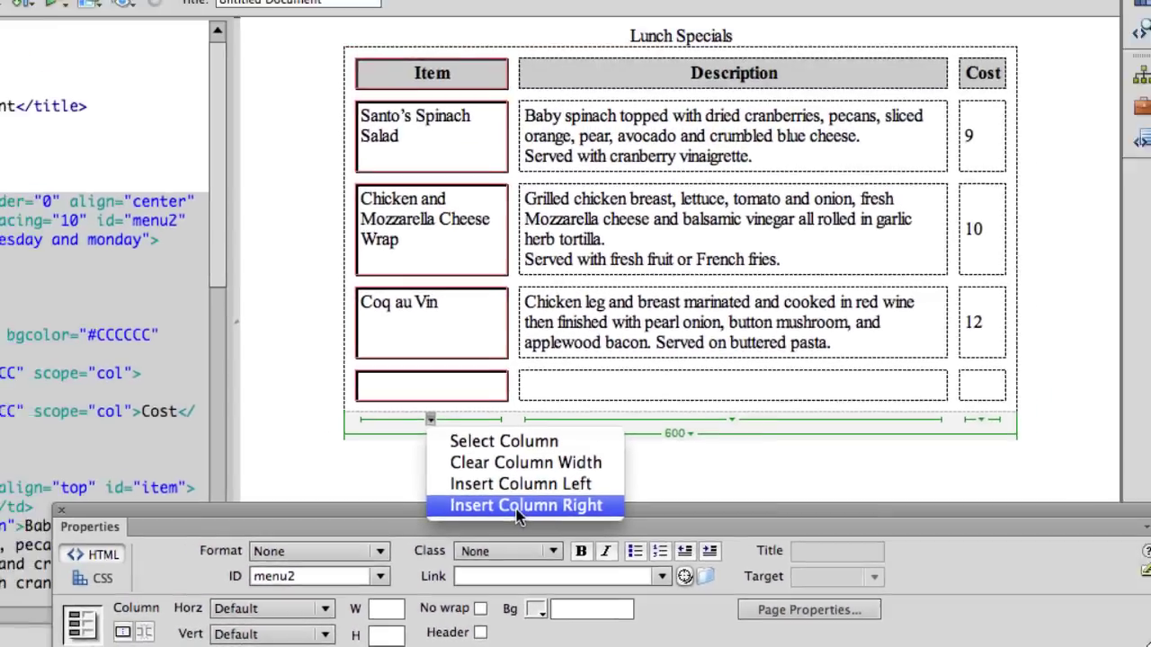
click(393, 419)
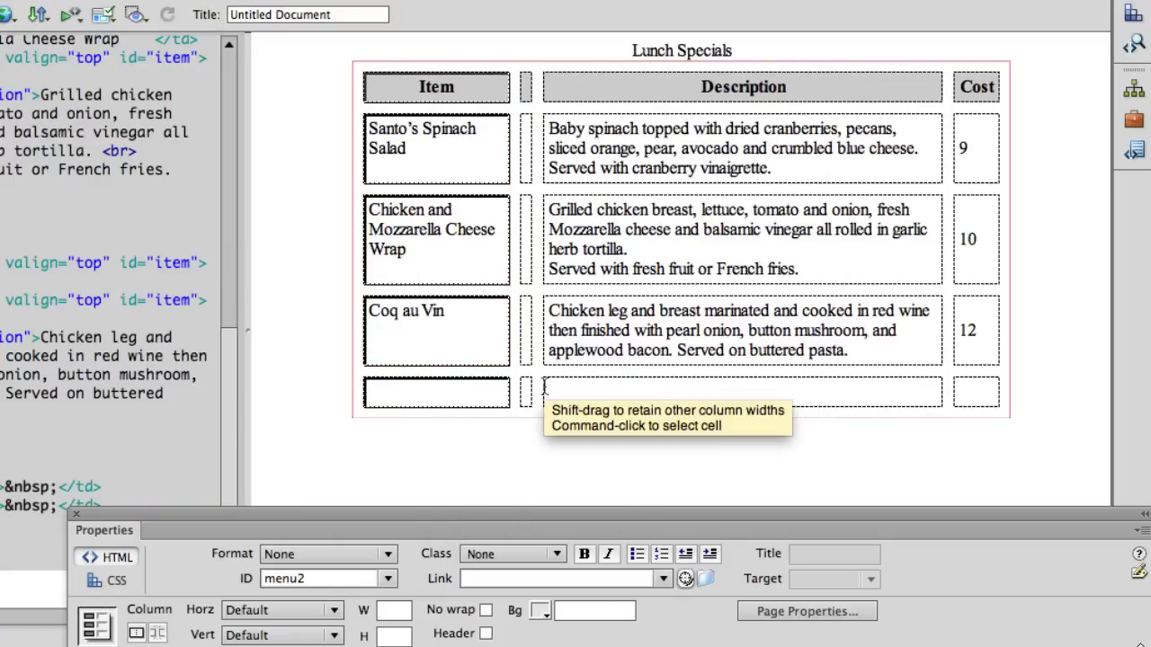
click(586, 330)
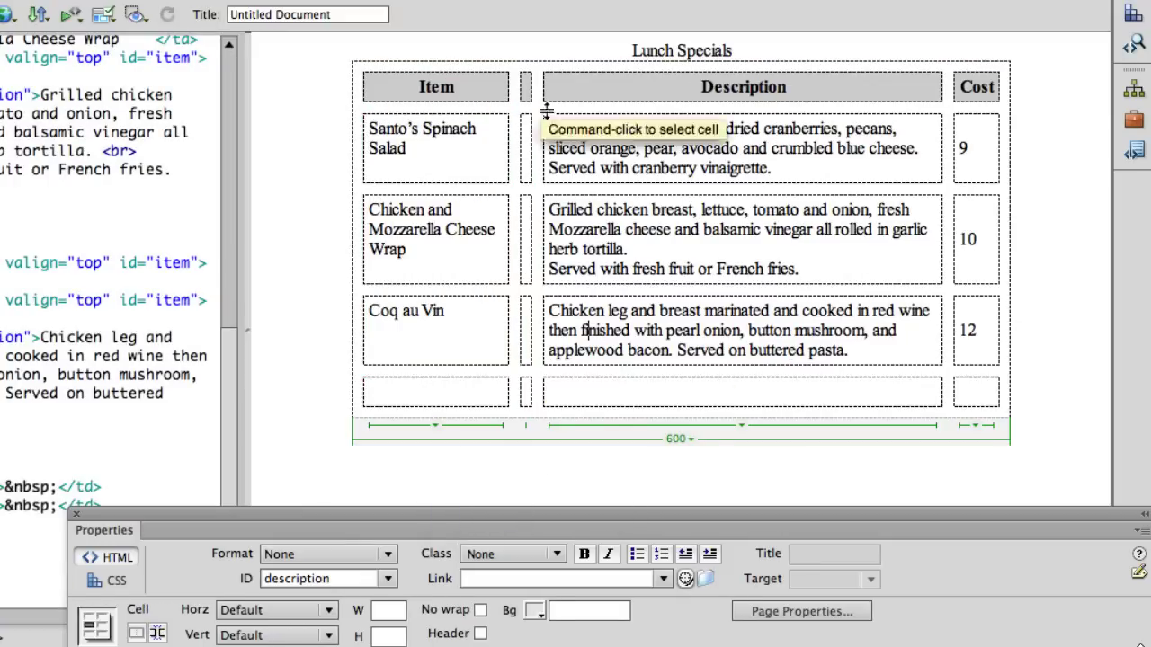
Delete the empty column between the Item and Description columns.
click(528, 89)
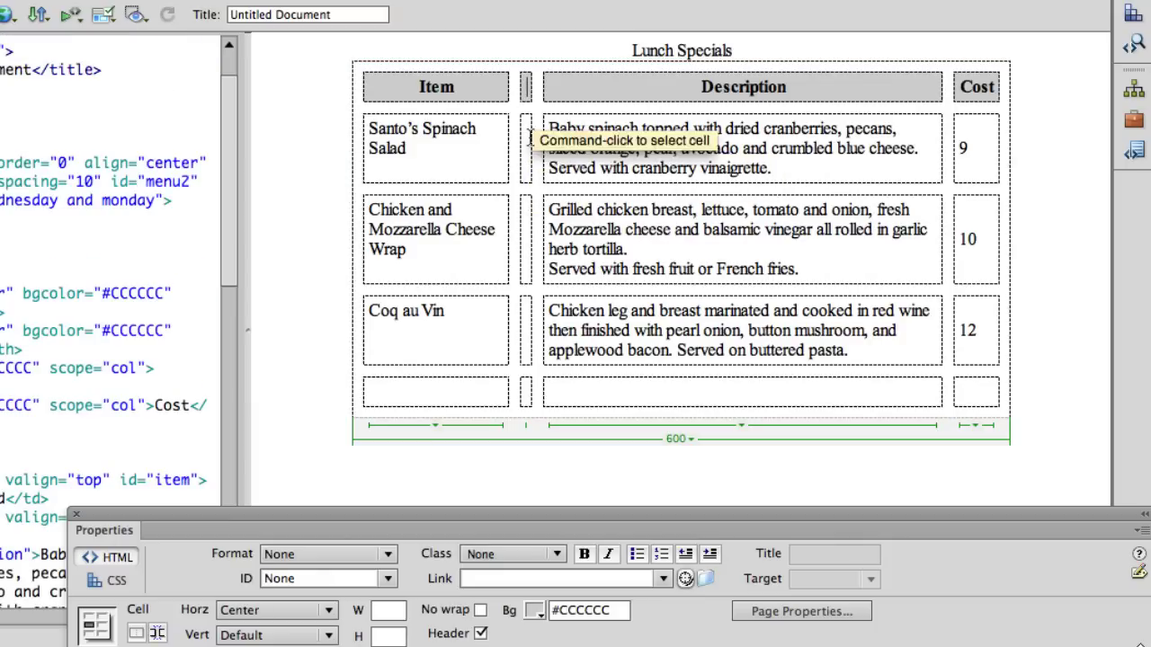
right_click(529, 92)
mouse_move(561, 101)
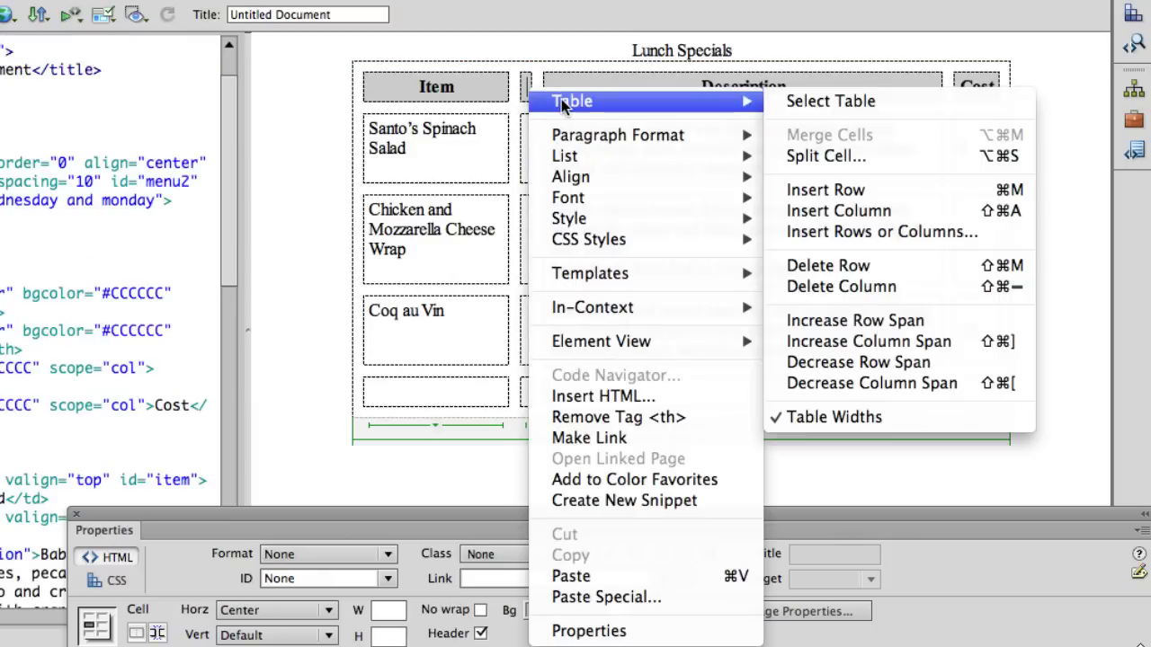
click(886, 288)
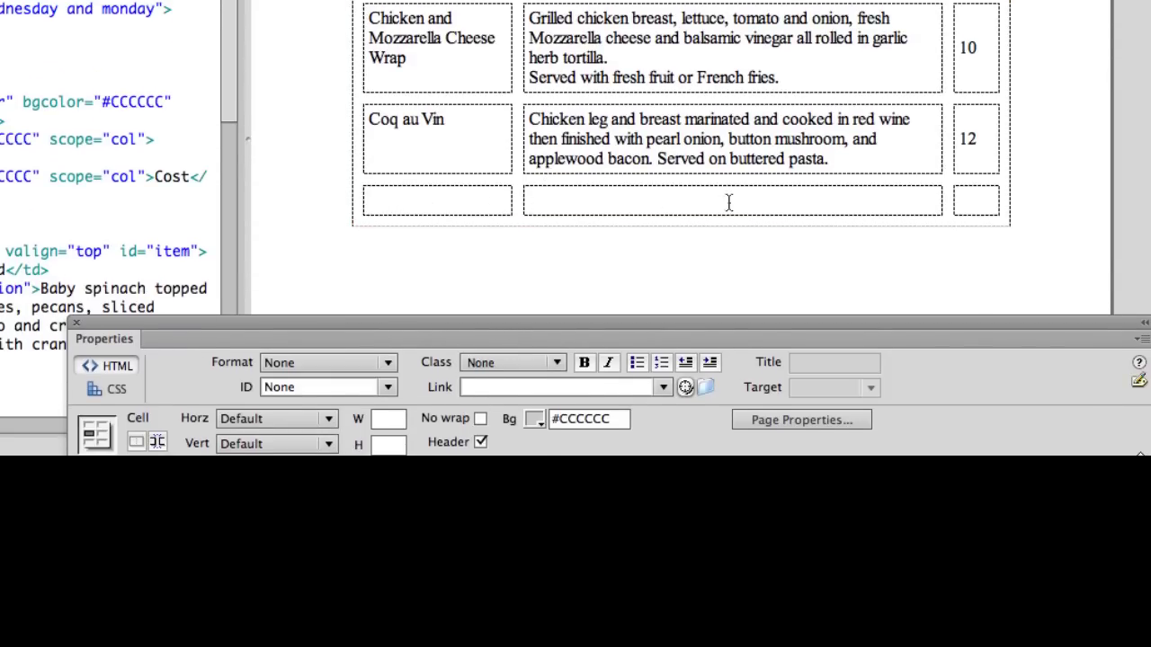
Delete the empty row below the Coq au Vin row.
right_click(462, 204)
mouse_move(477, 212)
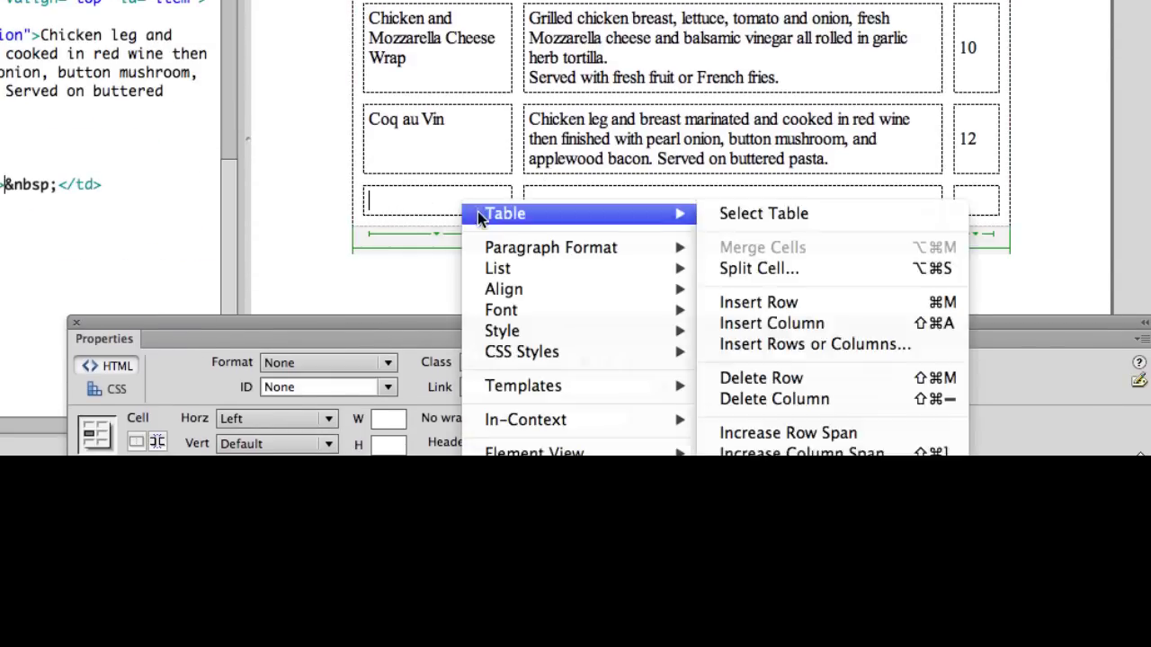
click(765, 375)
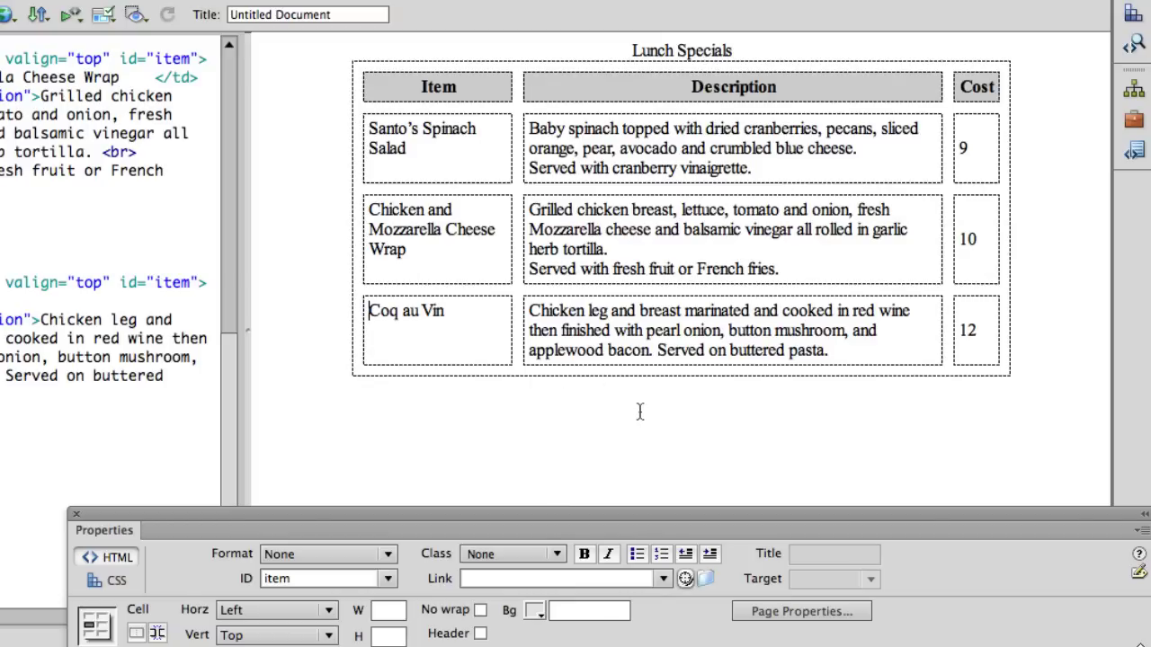
Insert 2 rows below the Coq au Vin row in a single operation.
right_click(491, 320)
mouse_move(539, 327)
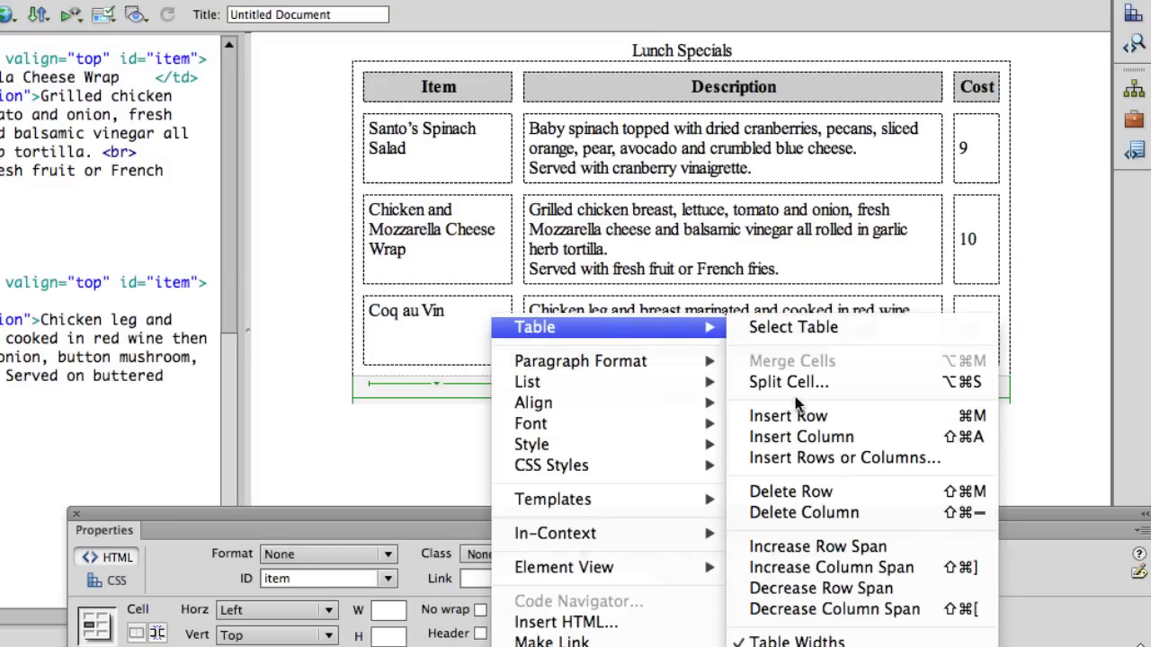
click(795, 459)
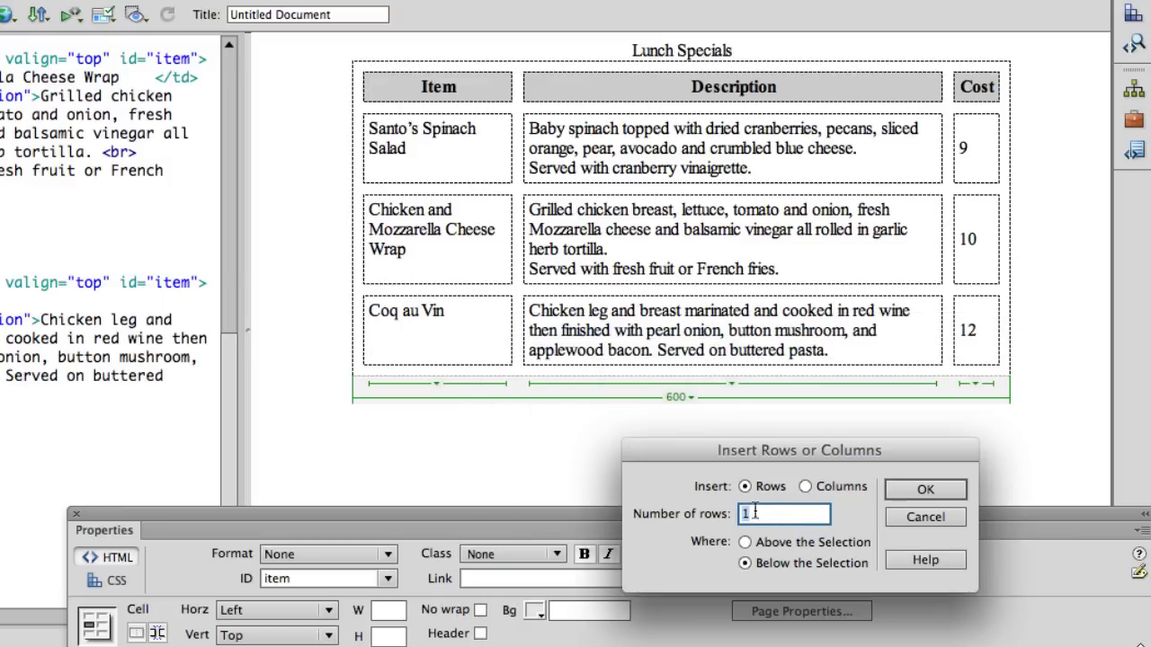
double_click(810, 517)
text(2)
click(925, 490)
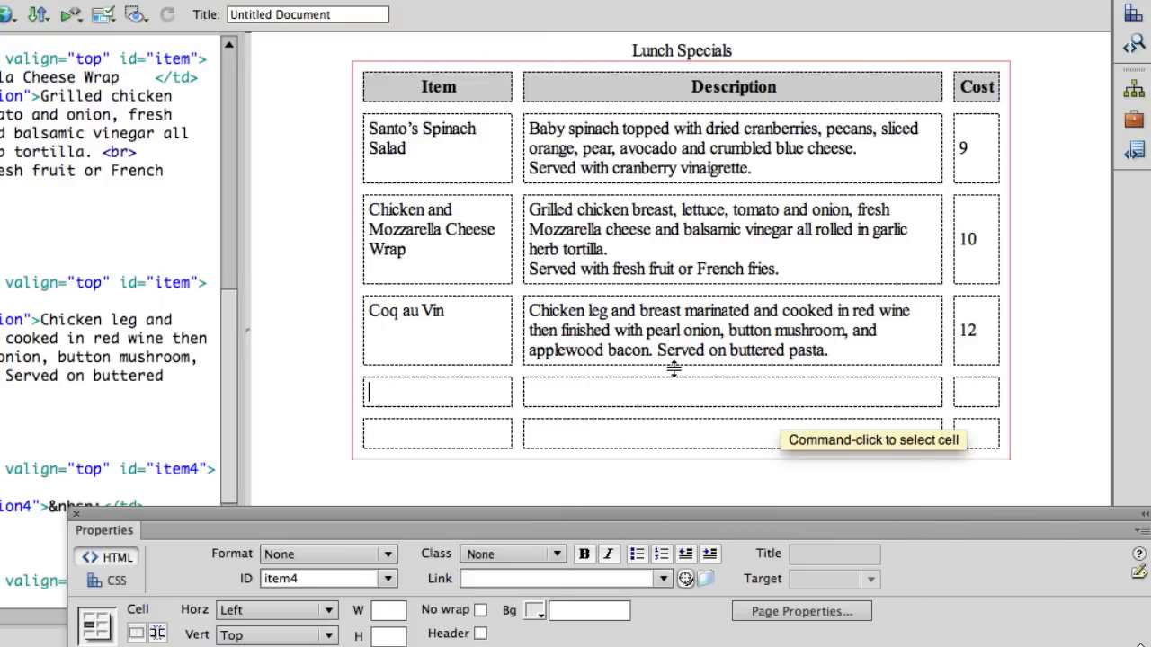
Enter "Description 1" and "Description 2" in the Description cells of the two empty rows.
click(575, 391)
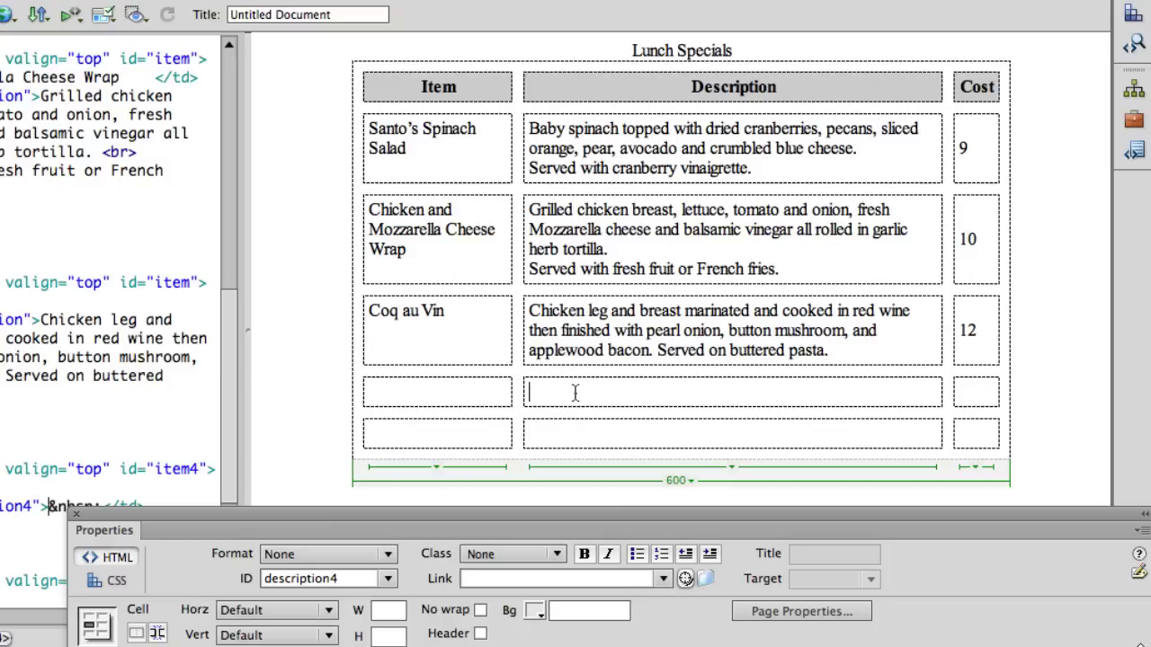
text(Description)
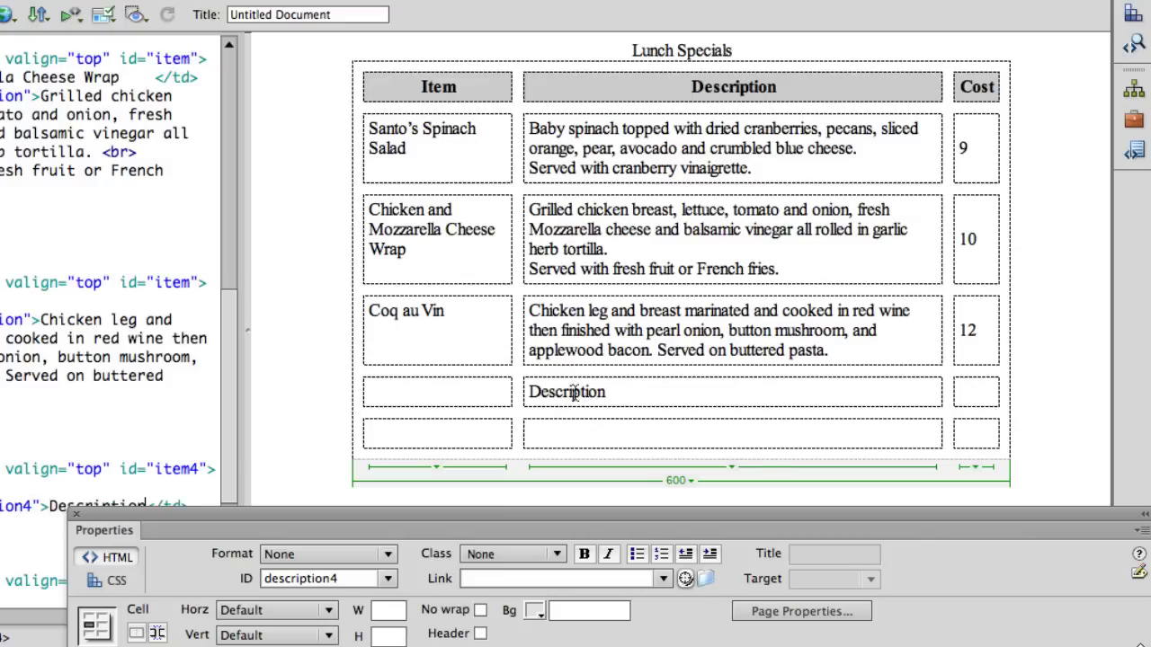
text( 1)
click(635, 431)
text(Descriptiuon)
key(BackSpace)
text(on2)
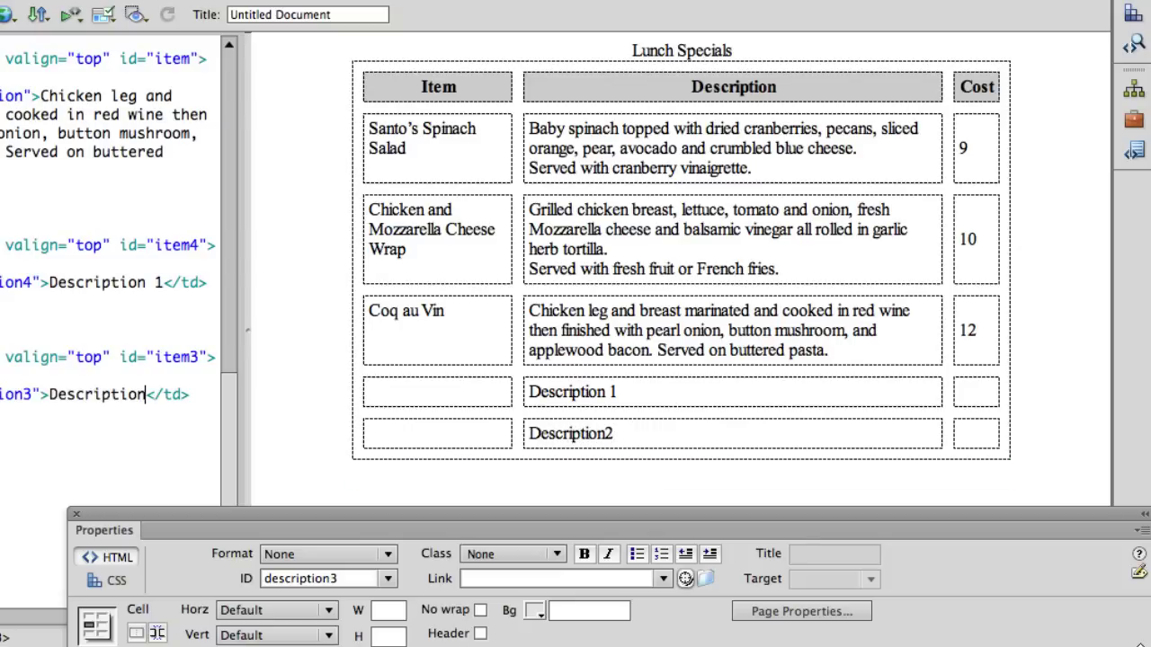
drag(623, 436, 607, 436)
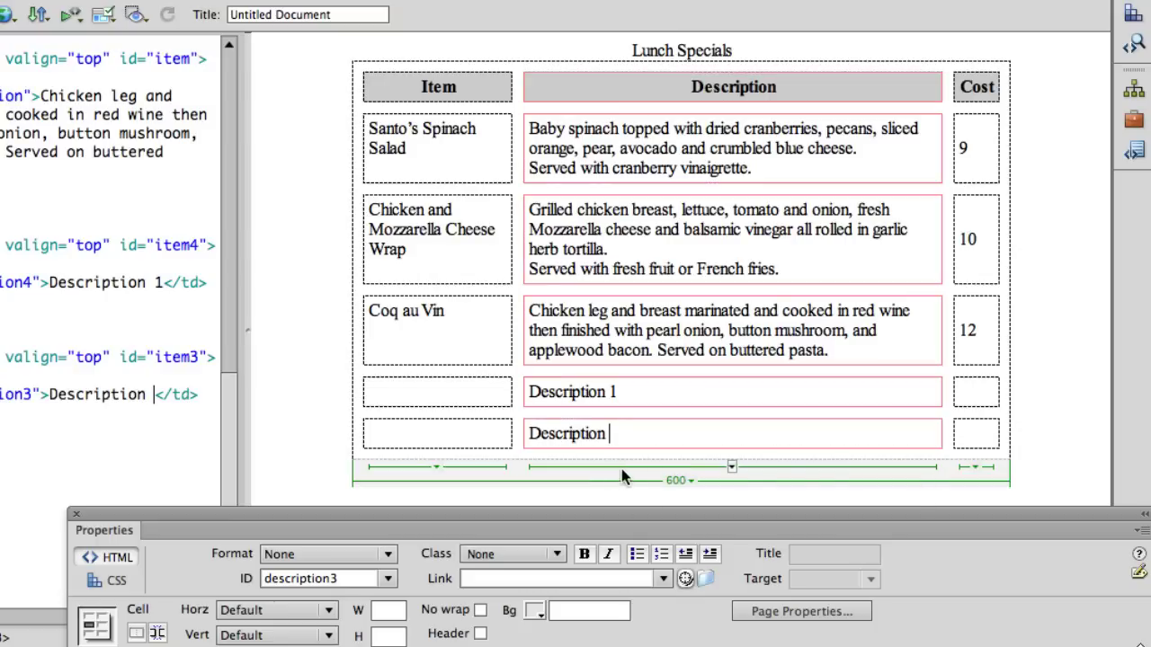
text(2)
Merge the two empty Item cells beside Description 1 and Description 2, and enter "Item" in the merged cell.
drag(448, 394, 452, 441)
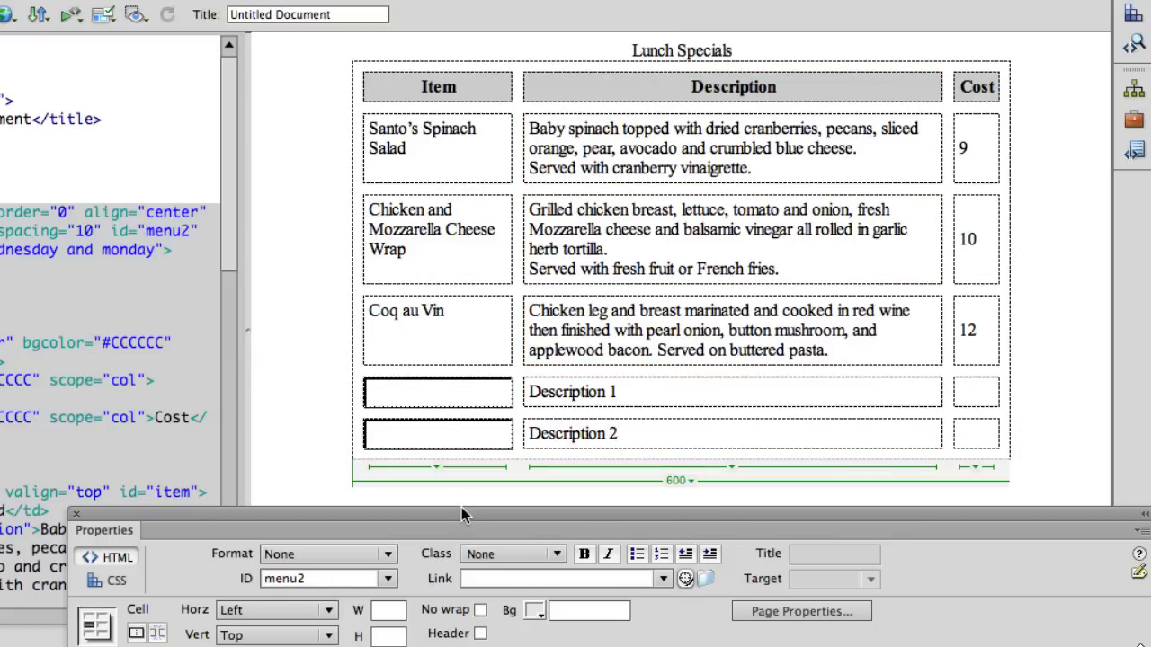
right_click(463, 388)
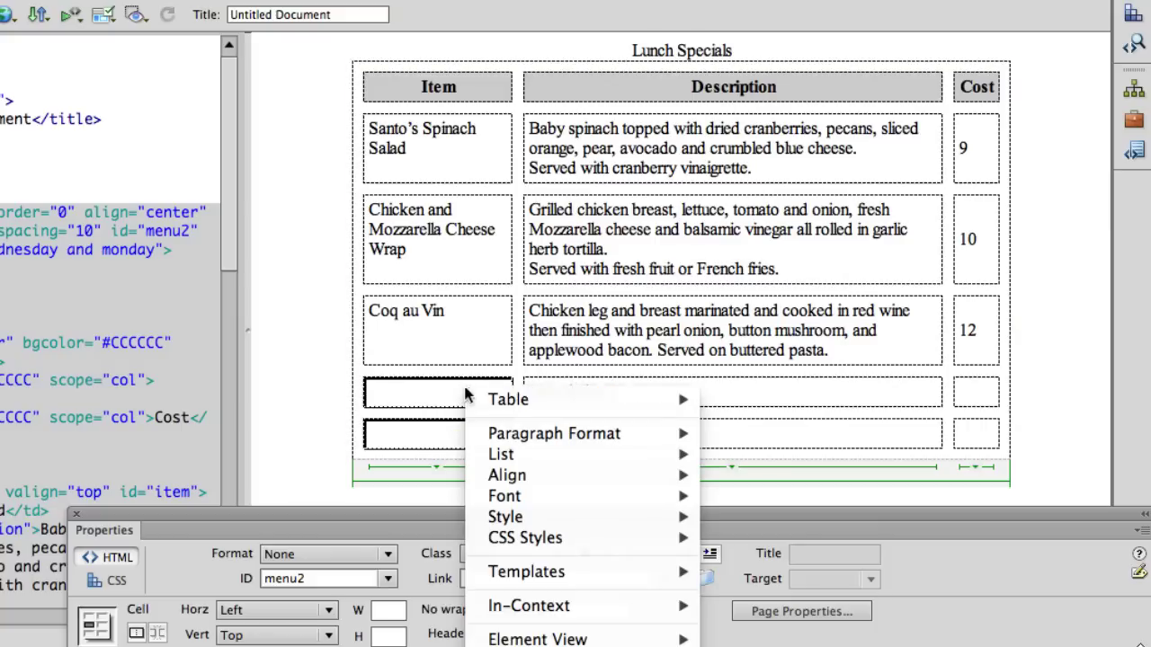
mouse_move(506, 394)
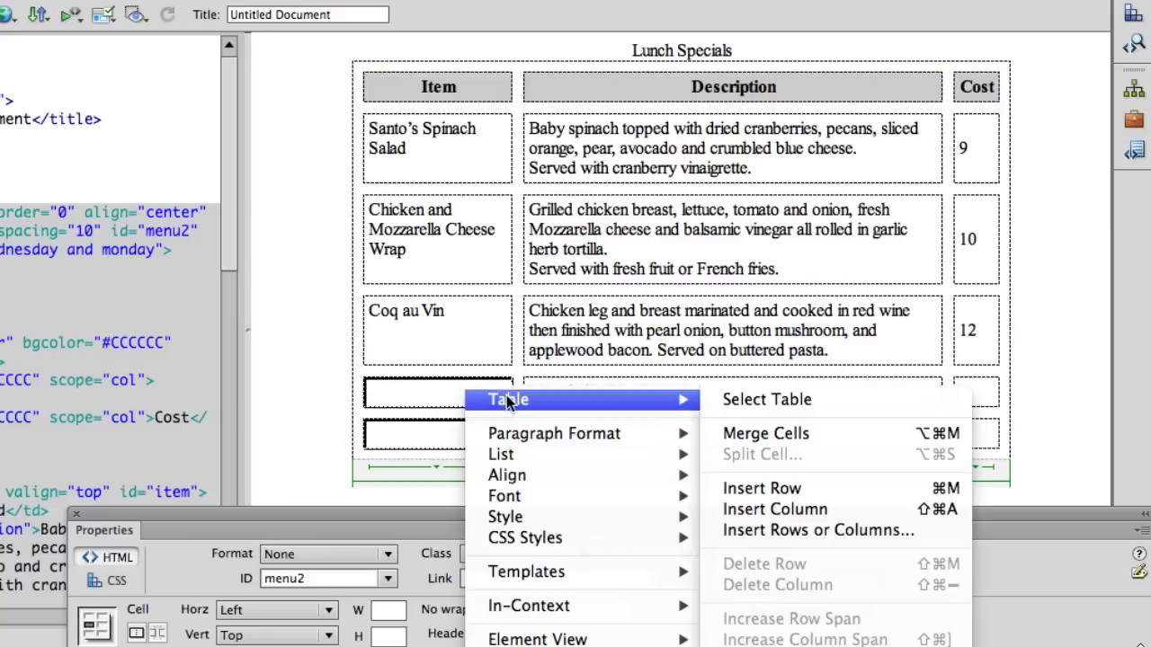
click(745, 436)
drag(378, 517, 439, 453)
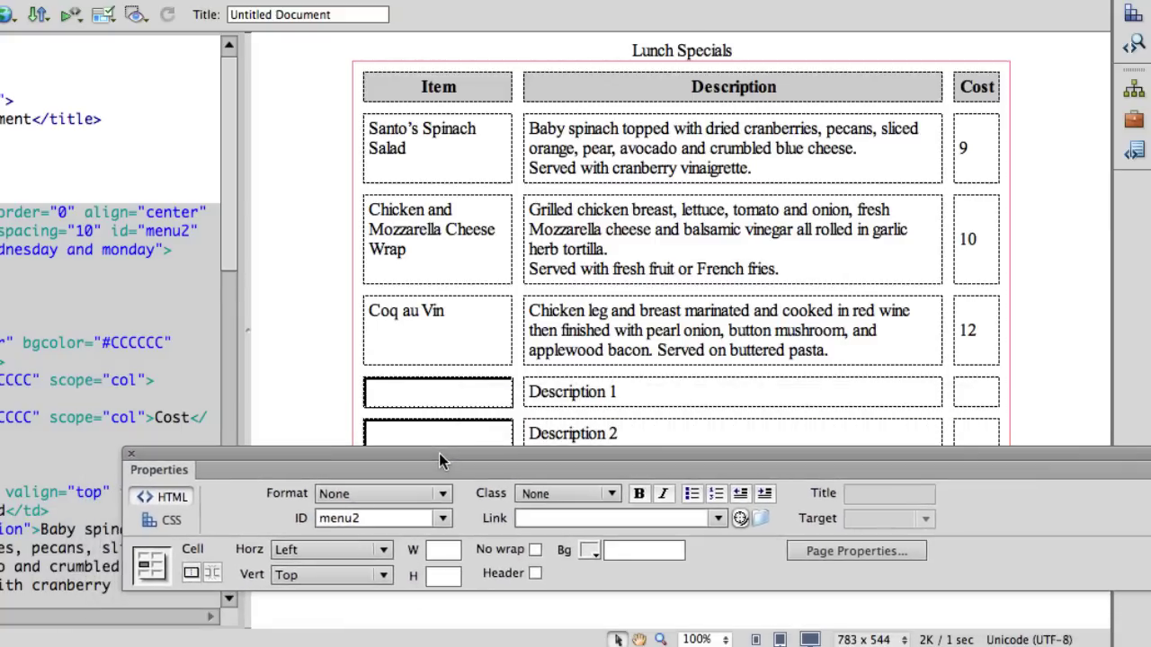
click(192, 571)
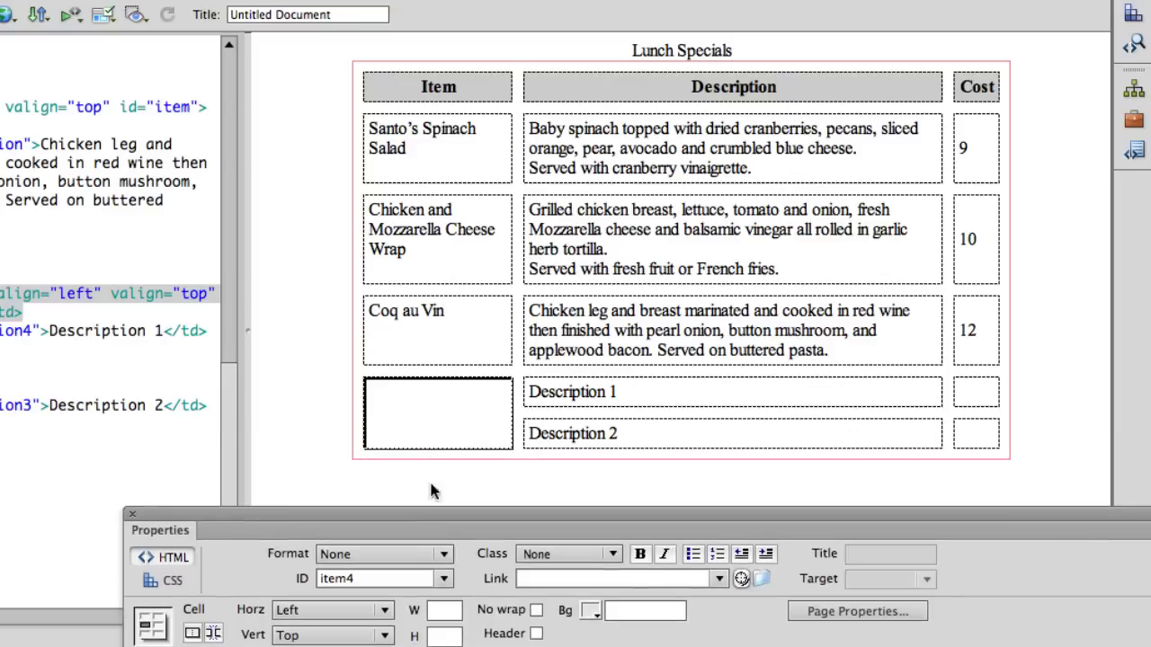
click(483, 411)
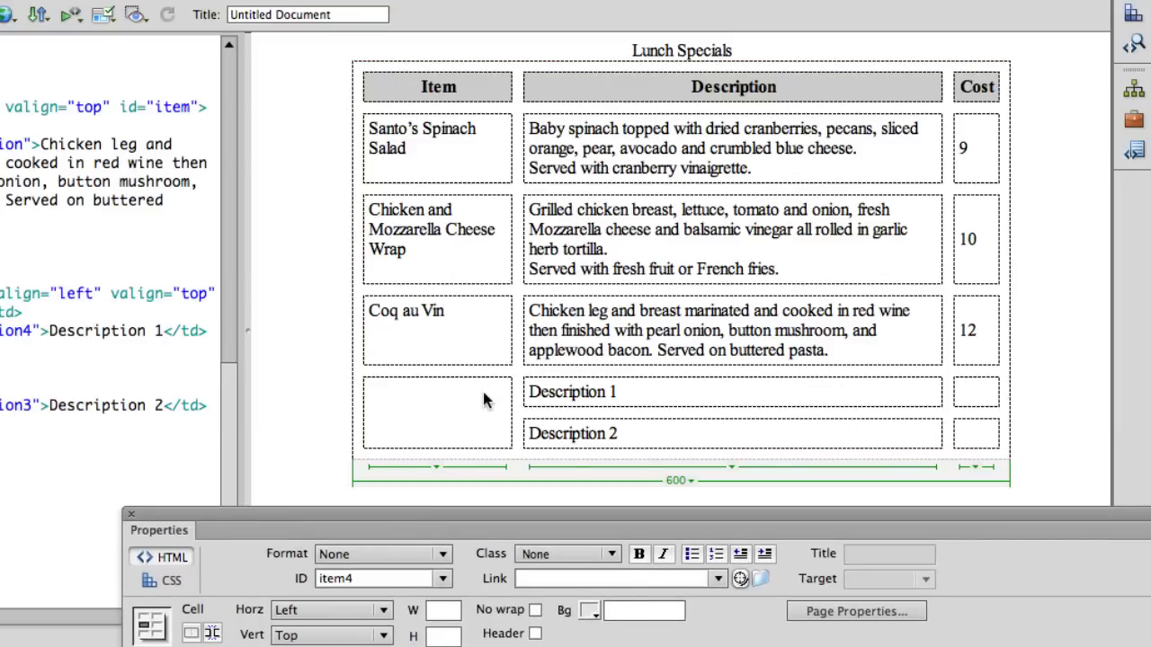
text(Item)
Merge the two empty Cost cells beside Description 1 and Description 2.
drag(969, 393, 983, 423)
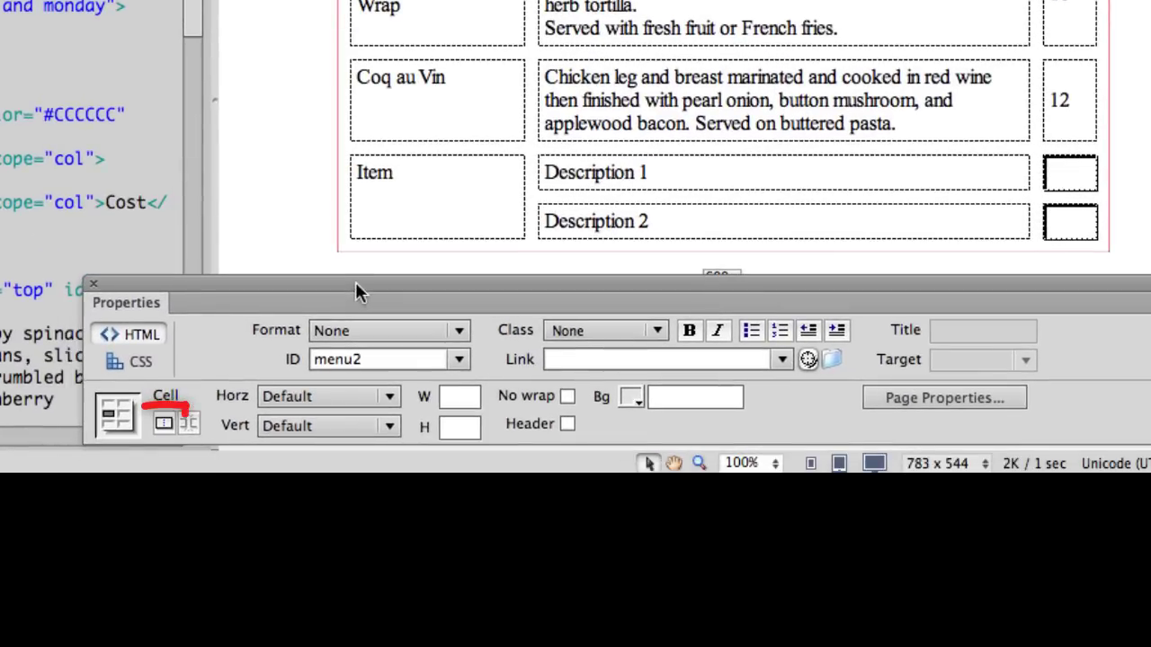
click(163, 423)
click(1083, 209)
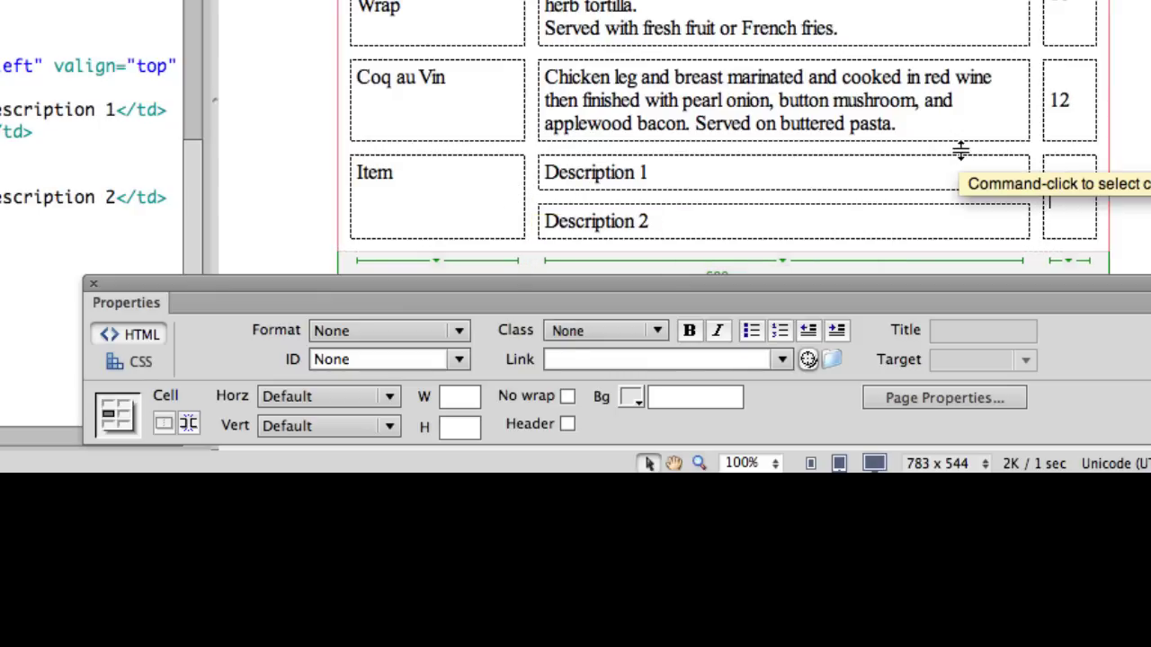
Split the merged cell containing "Item" into 2 rows.
click(437, 191)
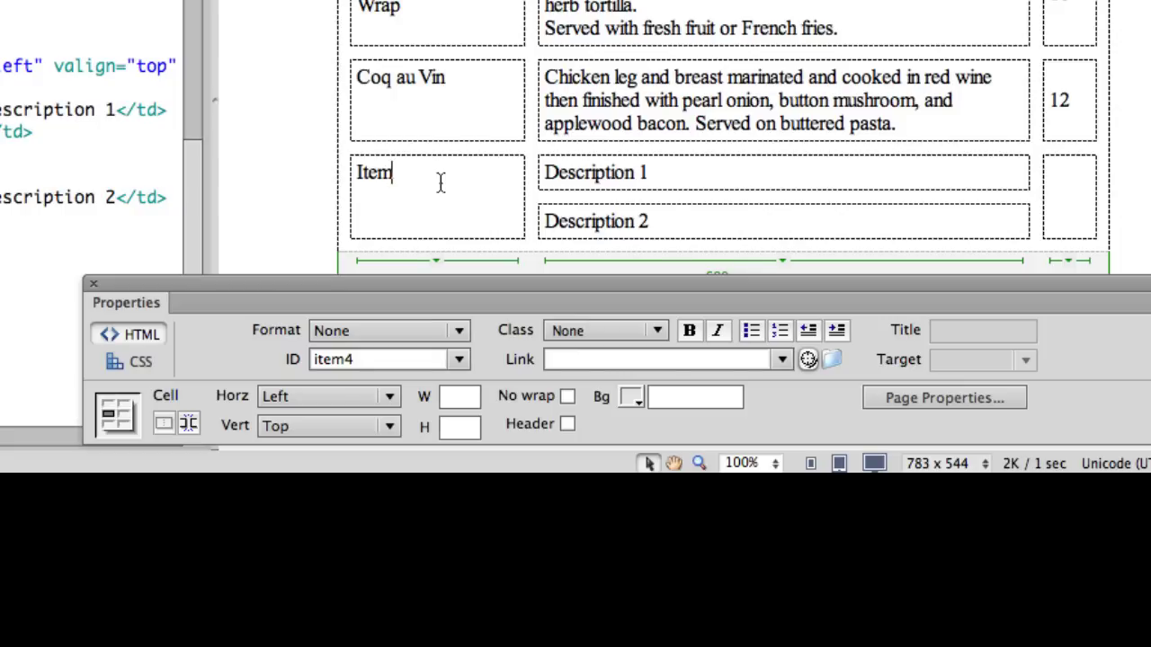
right_click(442, 182)
mouse_move(490, 191)
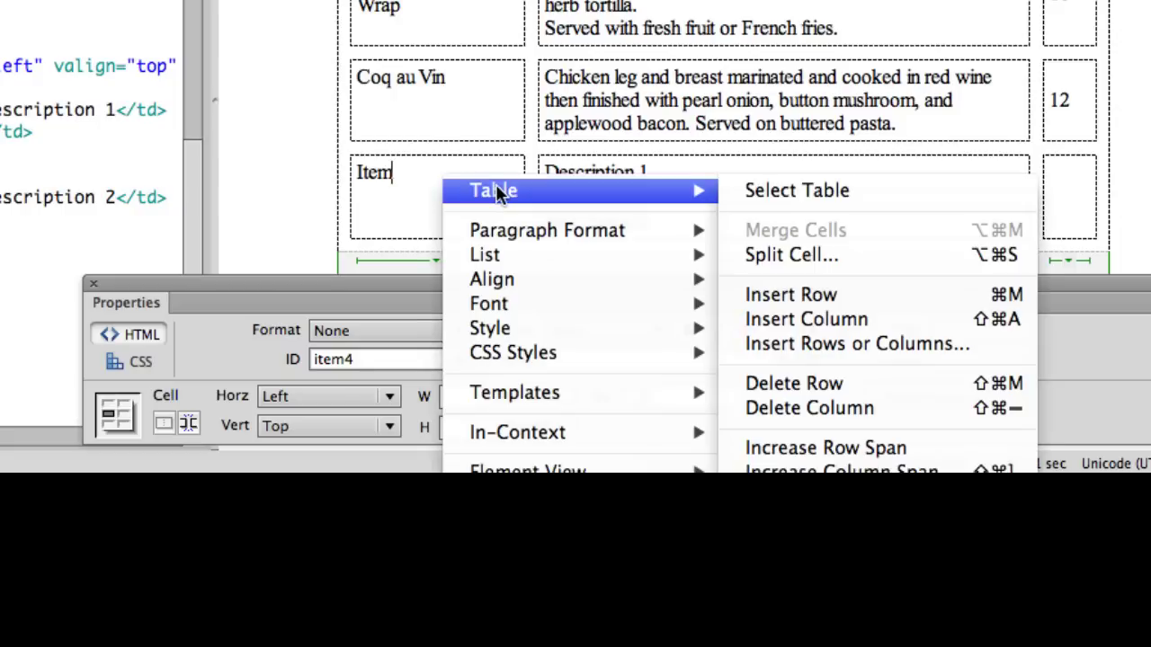
click(817, 257)
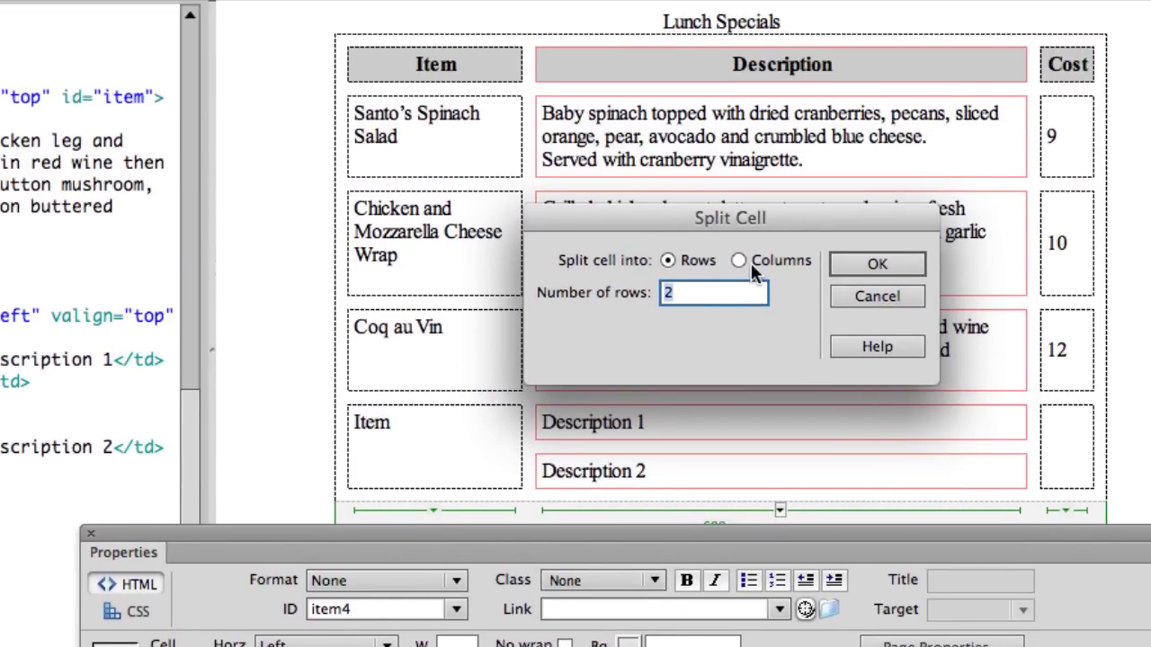
drag(755, 209, 732, 173)
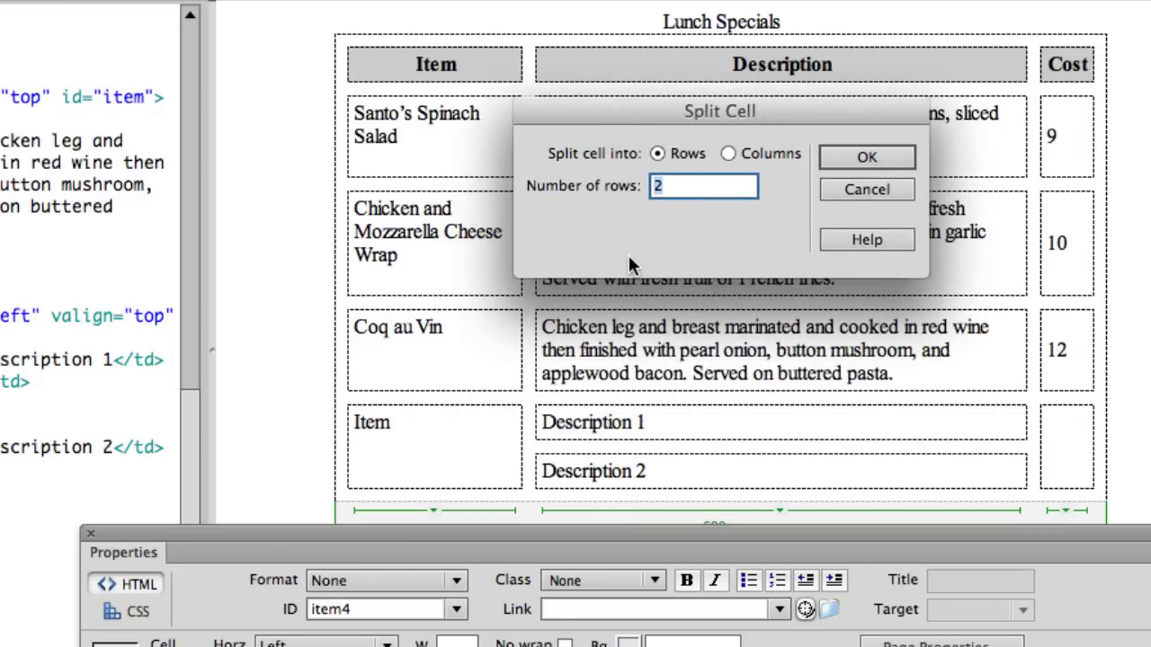
click(864, 161)
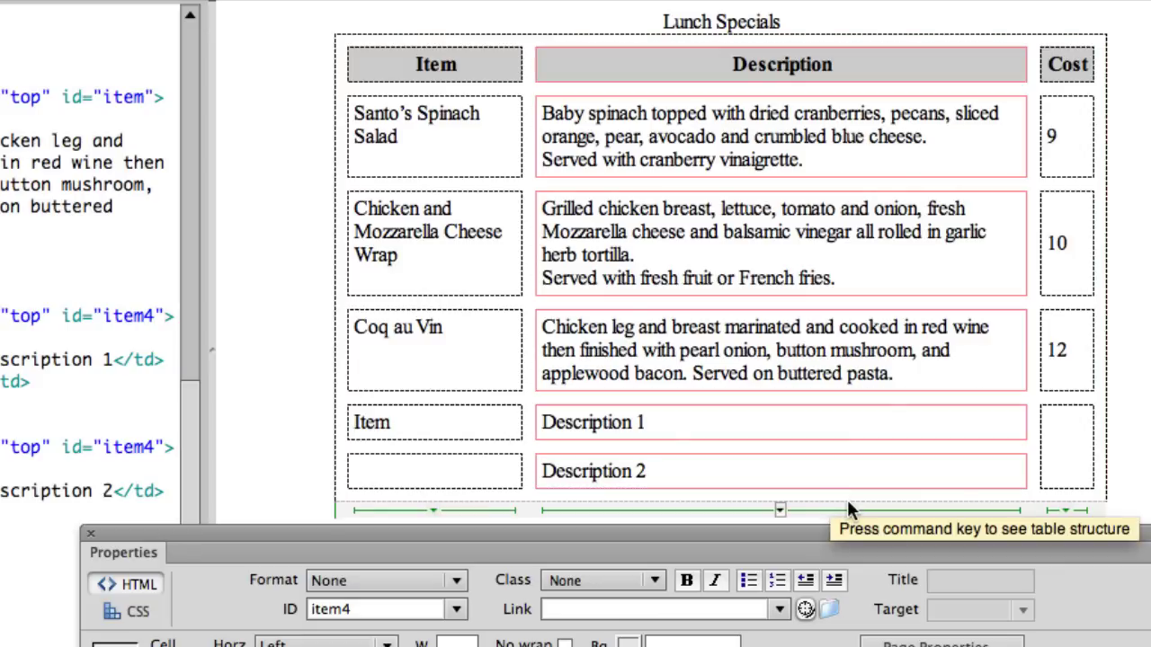
Split the merged empty Cost cell into 2 rows.
click(1057, 433)
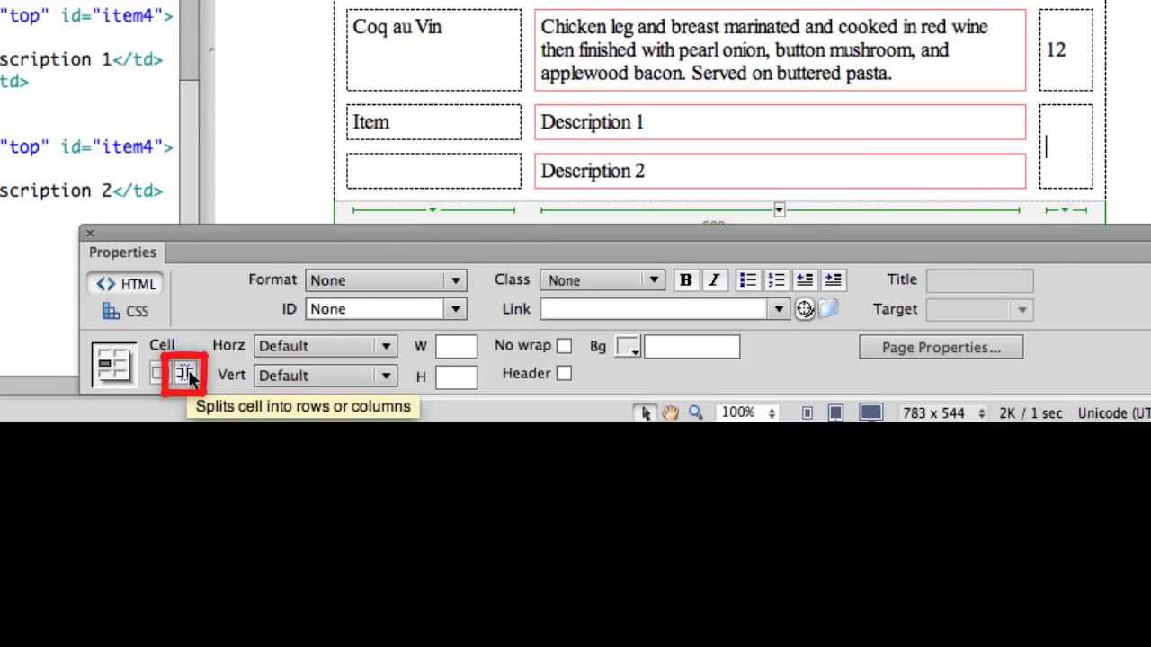
click(186, 374)
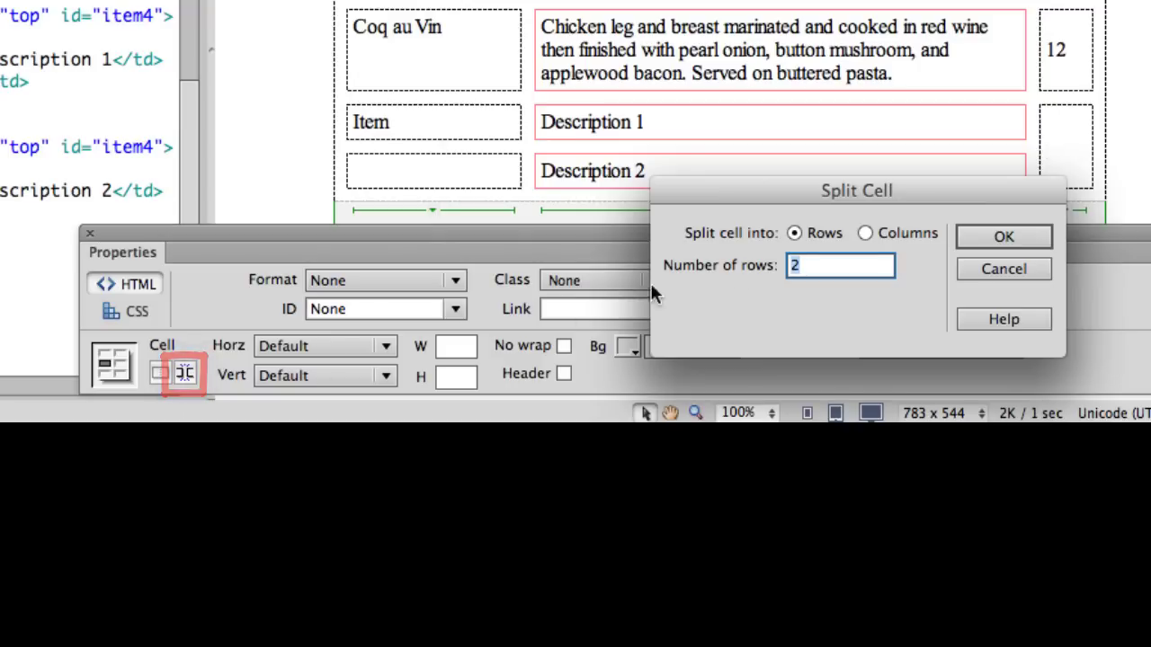
click(1003, 236)
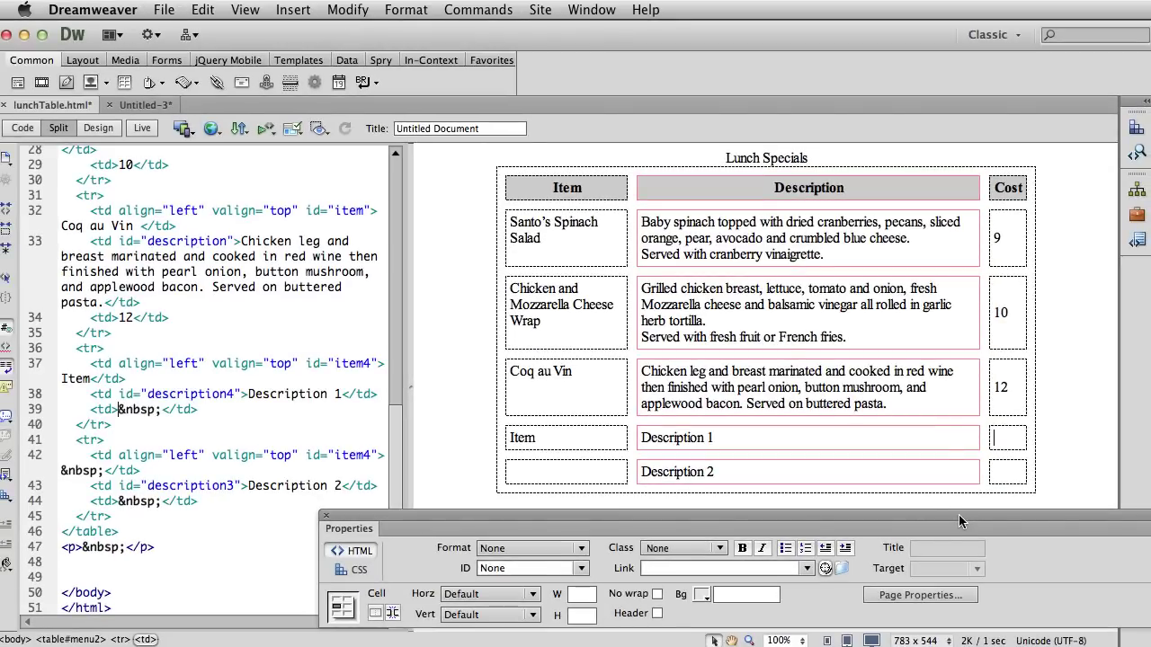
Examine the attributes of the table, its header cells and its data cells in the page code.
click(298, 457)
click(299, 457)
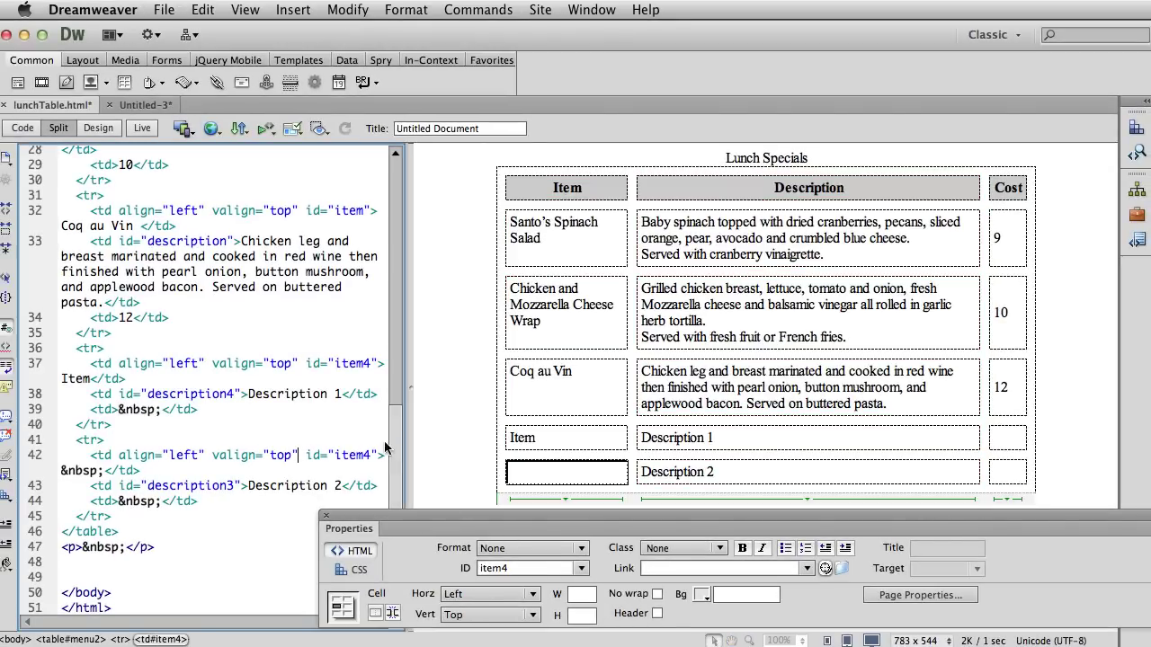
drag(401, 447, 394, 203)
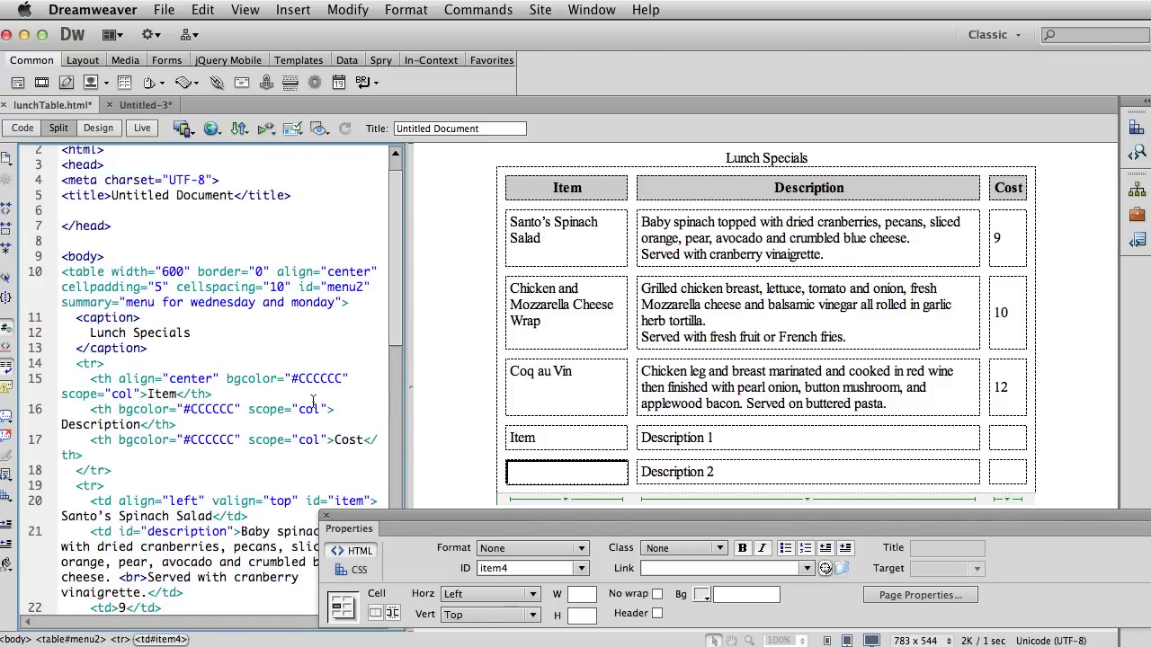
scroll(300, 323, down, 10)
scroll(299, 323, up, 8)
Select the Description header text in the Lunch Specials table.
click(600, 335)
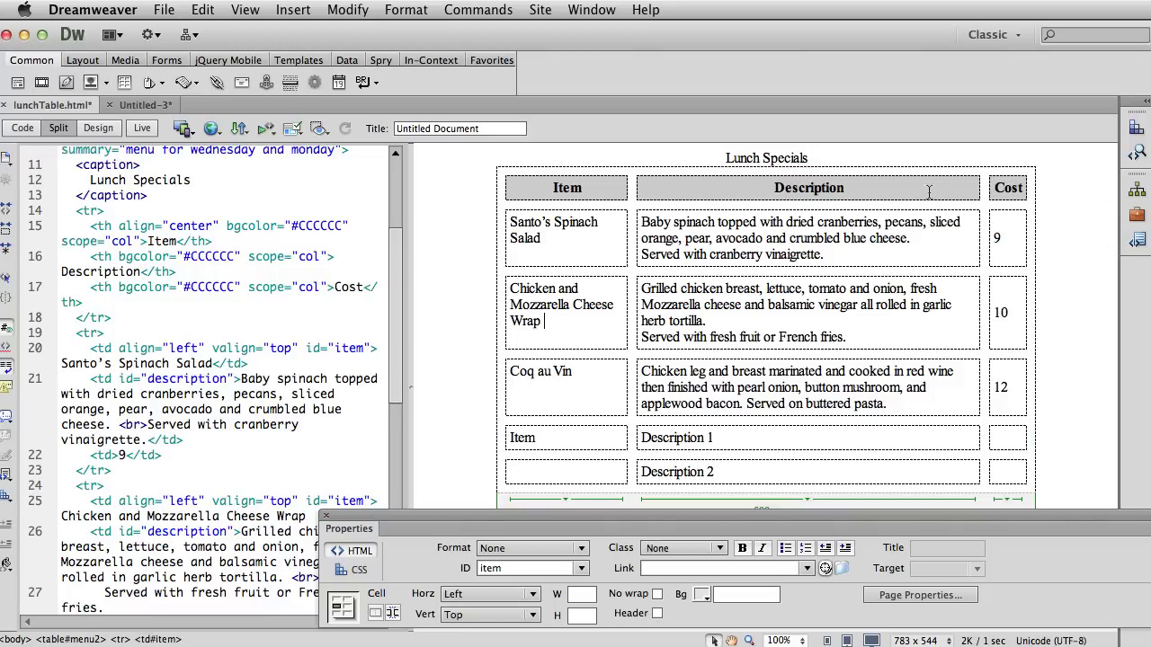
double_click(840, 187)
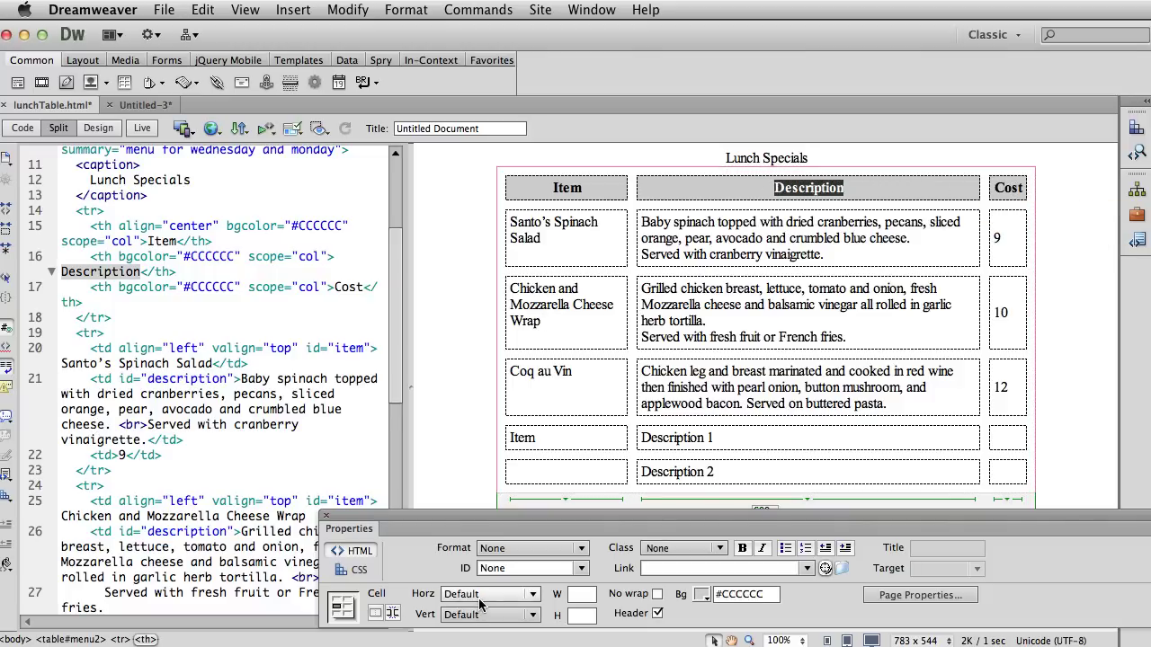